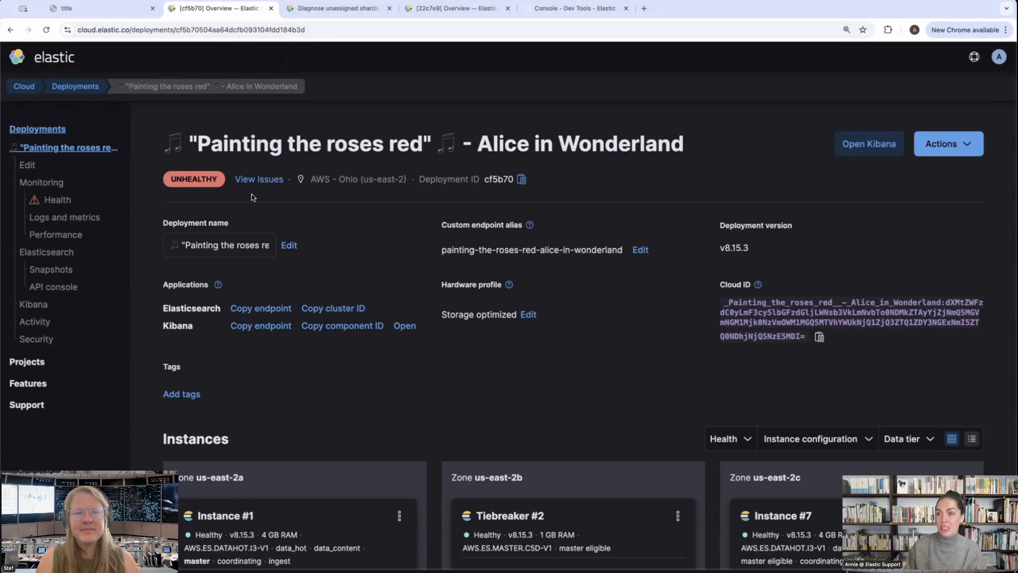
# Review the critical unavailable primary shard issue in the "Painting the roses red" deployment's health, check the Diagnose unassigned shards guide, and return to the issue list
pyautogui.click(51, 205)
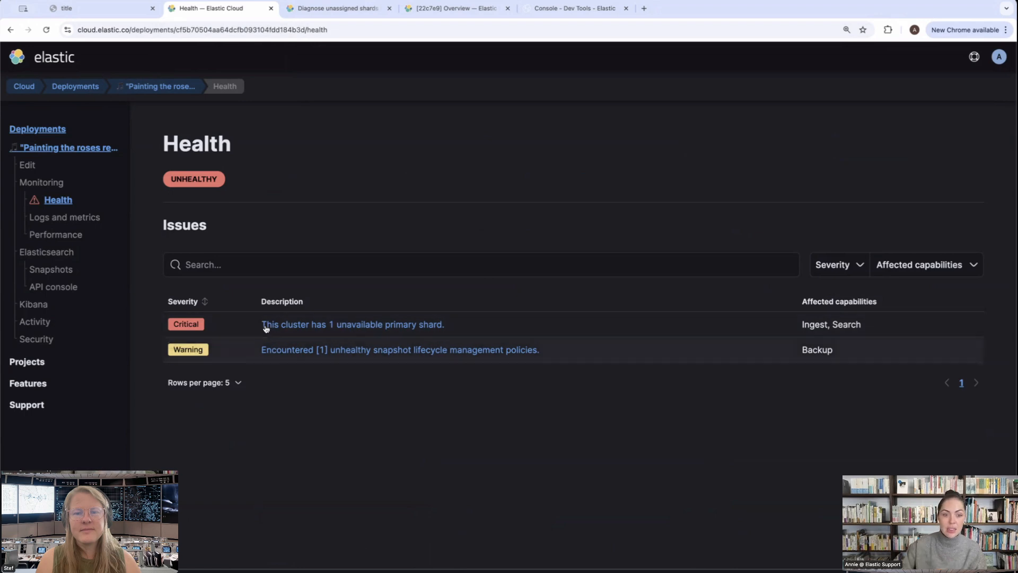
pyautogui.click(369, 325)
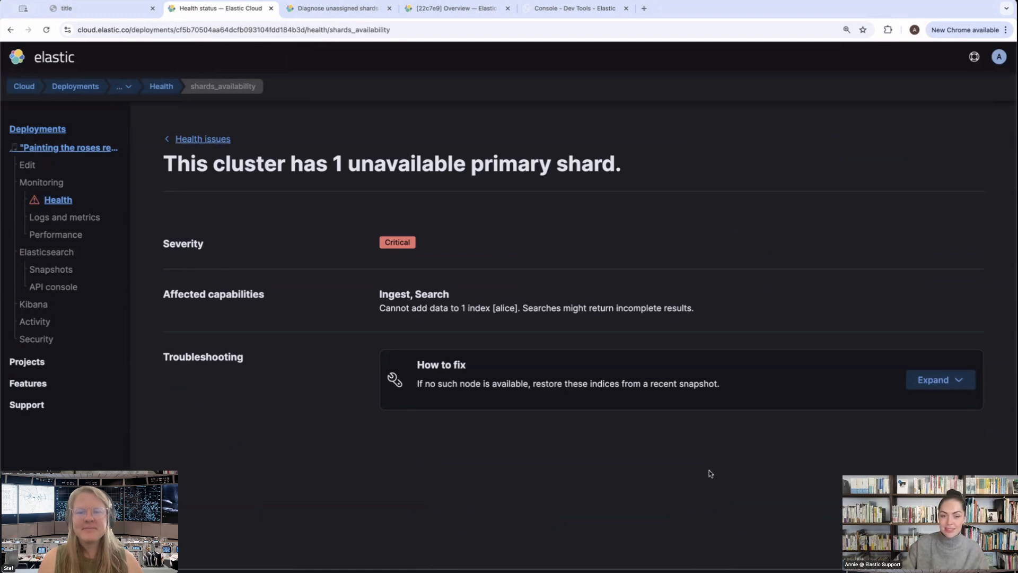
pyautogui.click(349, 16)
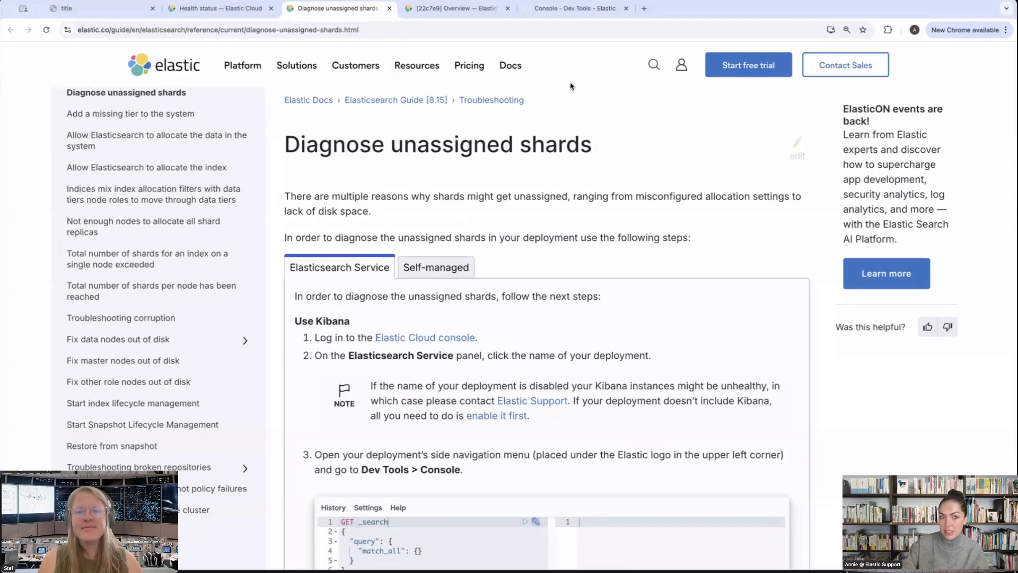
pyautogui.click(220, 8)
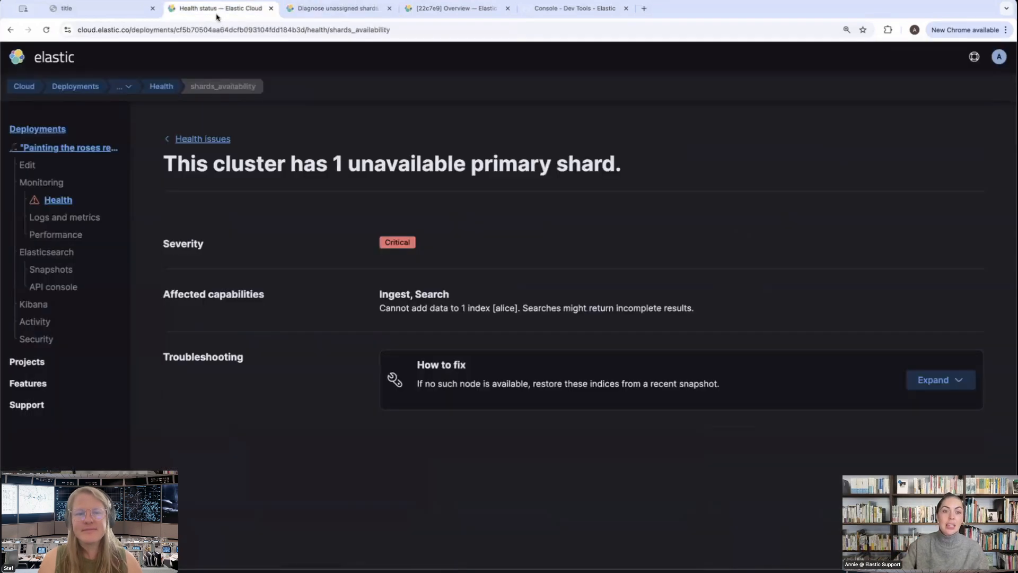
pyautogui.click(183, 139)
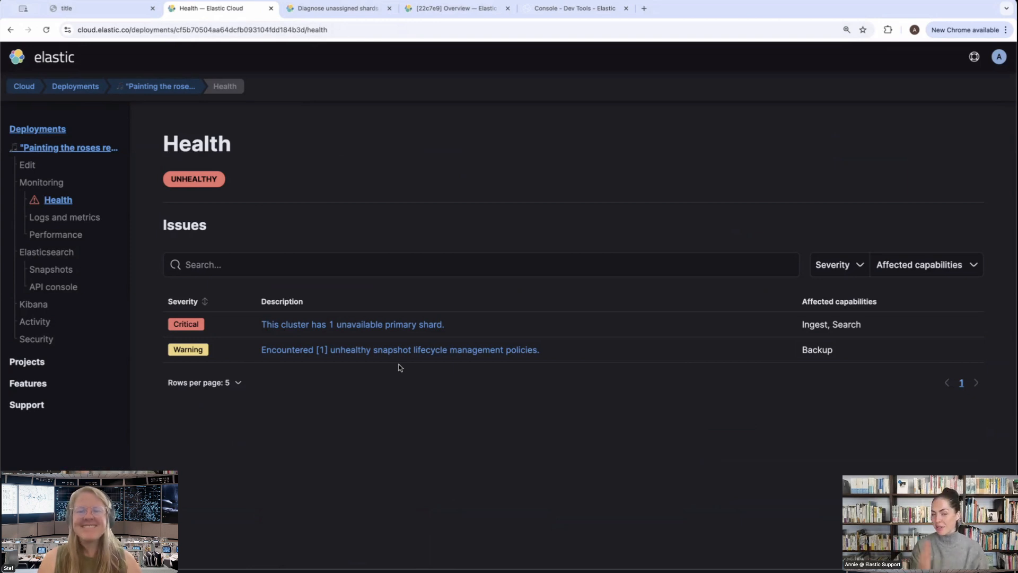
# Review the unhealthy snapshot lifecycle management policies warning, then go back through the deployment overview to its health issues
pyautogui.click(359, 351)
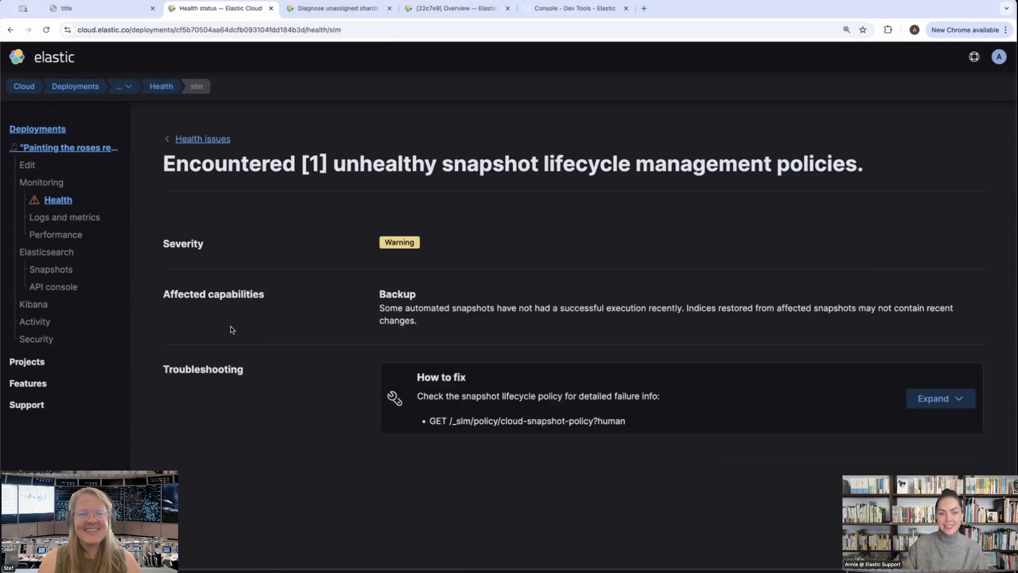
pyautogui.click(79, 148)
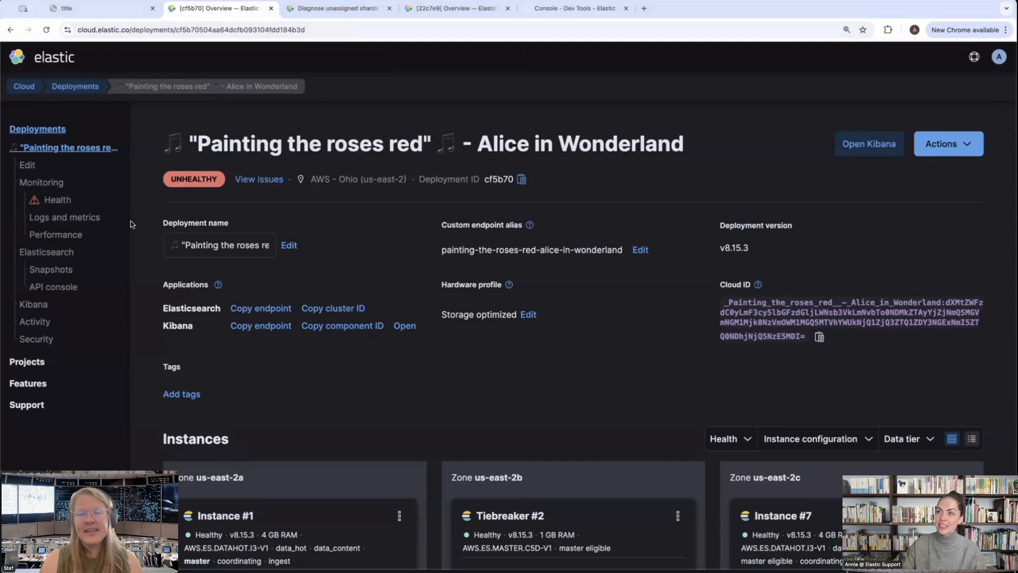
pyautogui.click(58, 200)
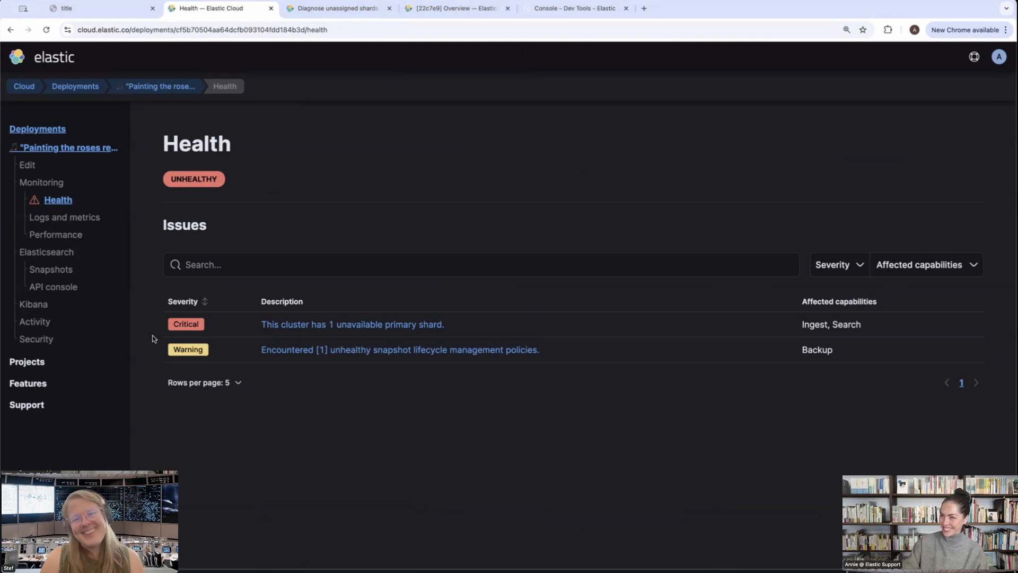
# Check the health issues of the "I'm always angry" deployment and return to its overview
pyautogui.click(453, 9)
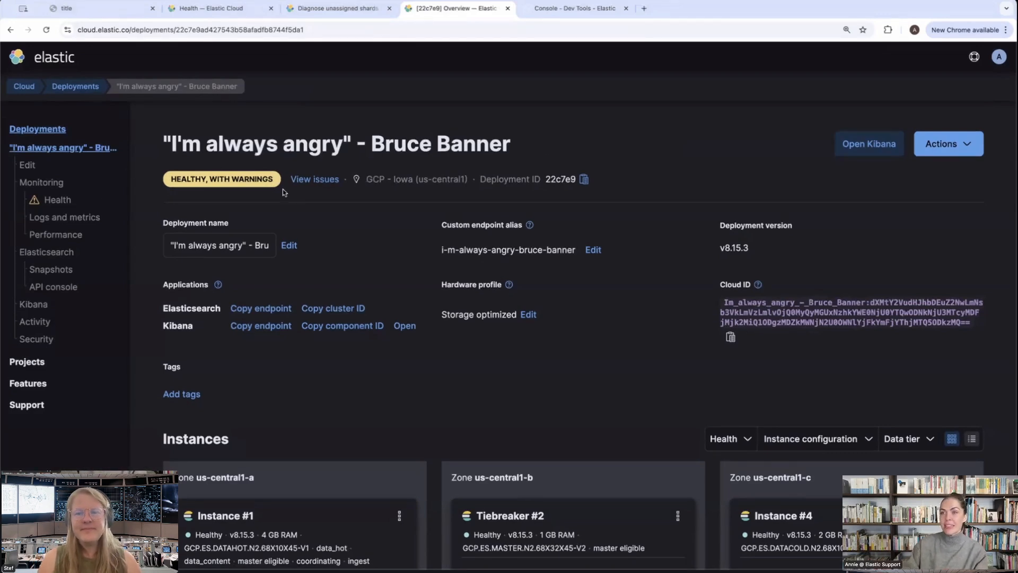
pyautogui.click(58, 200)
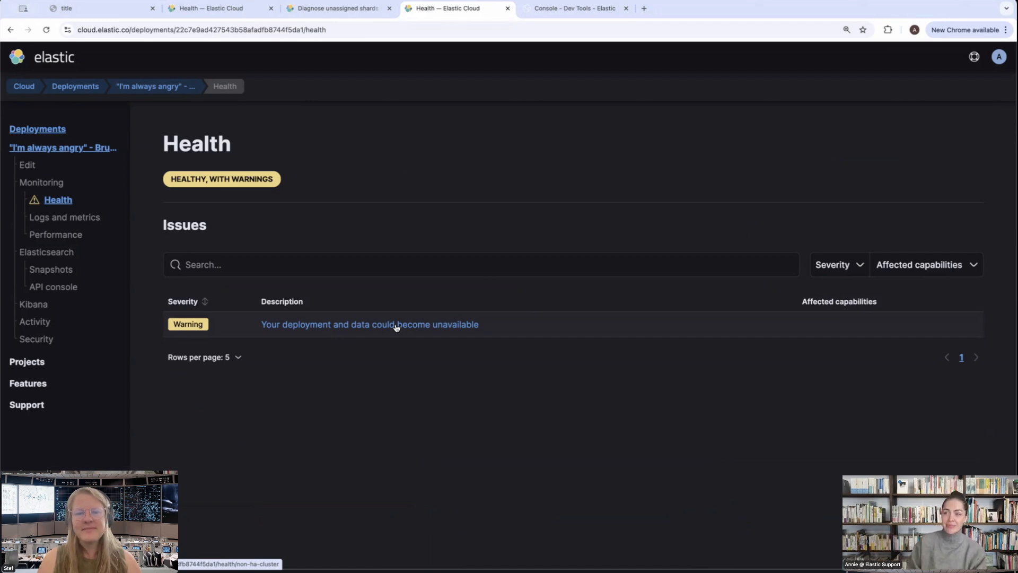
pyautogui.click(65, 149)
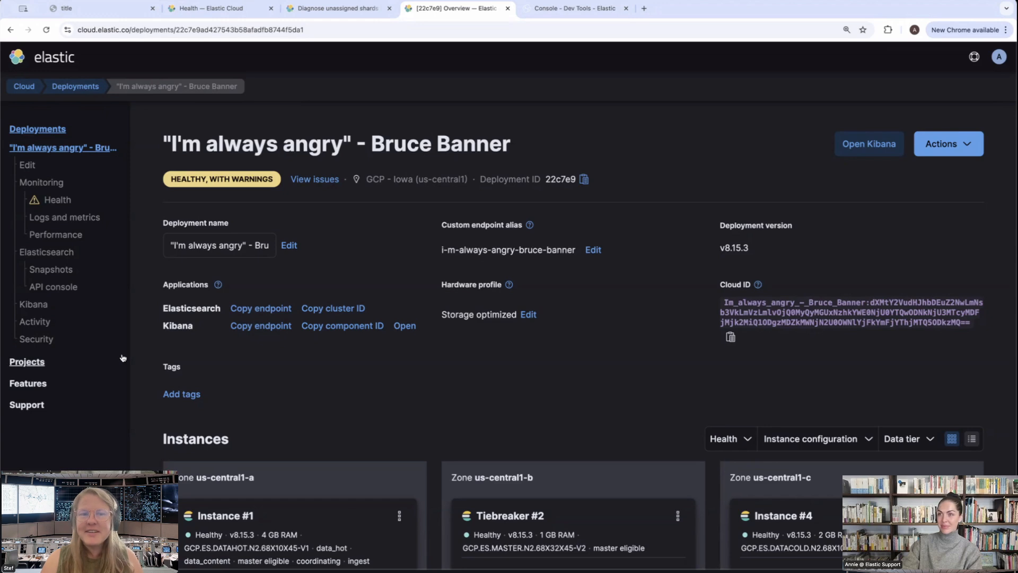
# Bring up the Dev Tools Console of the "I'm always angry" deployment and examine the status line in the cluster health response
pyautogui.click(334, 8)
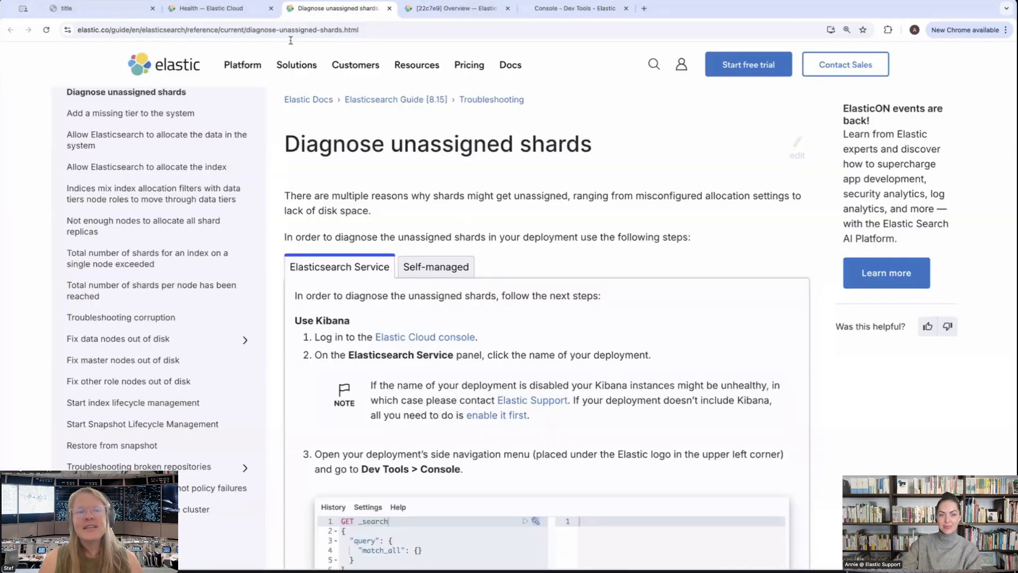
pyautogui.click(456, 8)
pyautogui.click(574, 9)
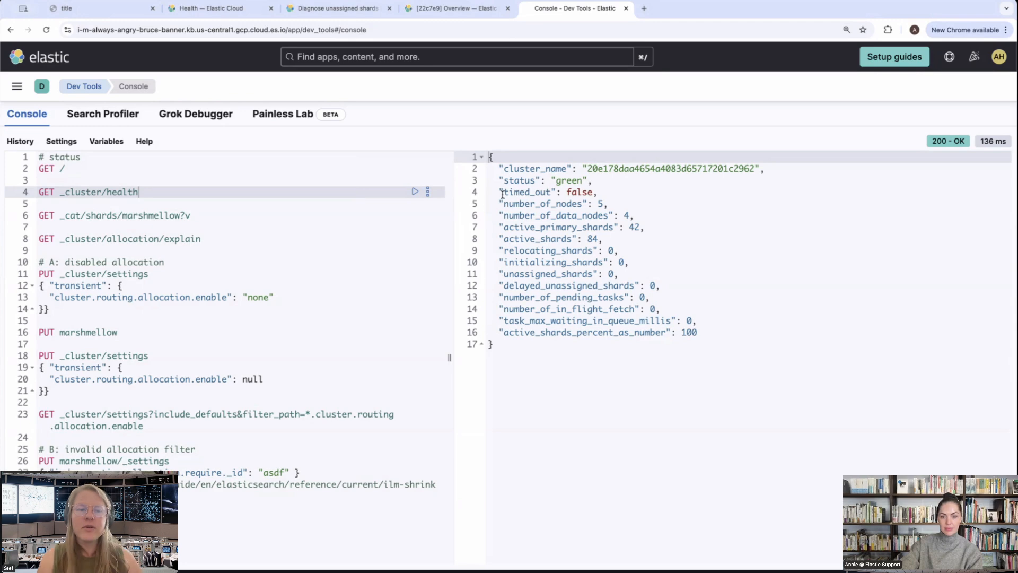
pyautogui.moveTo(498, 182); pyautogui.dragTo(611, 183)
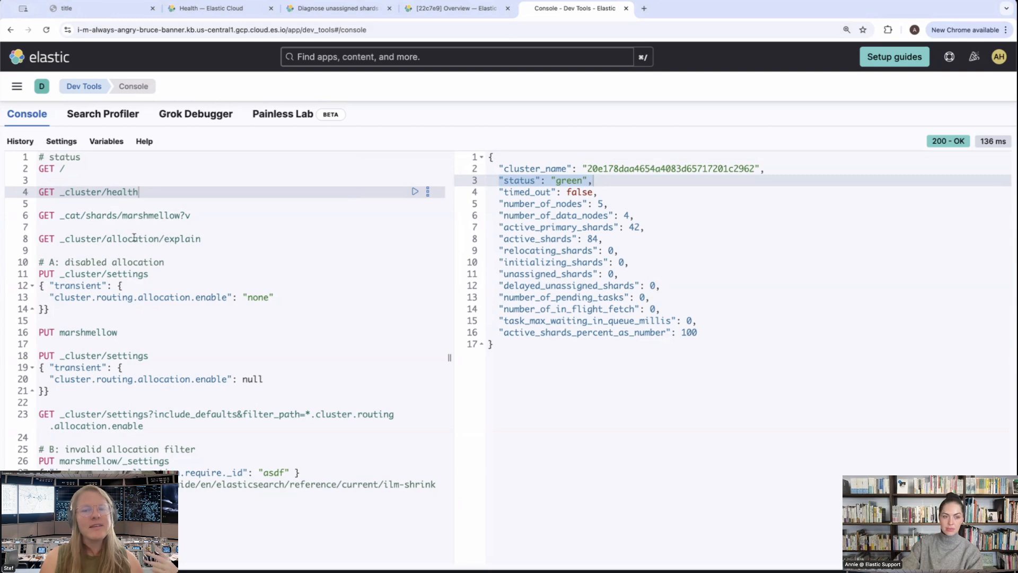
# Run GET _cat/shards/marshmellow?v to list the index's shards and look through the prepared requests
pyautogui.click(130, 217)
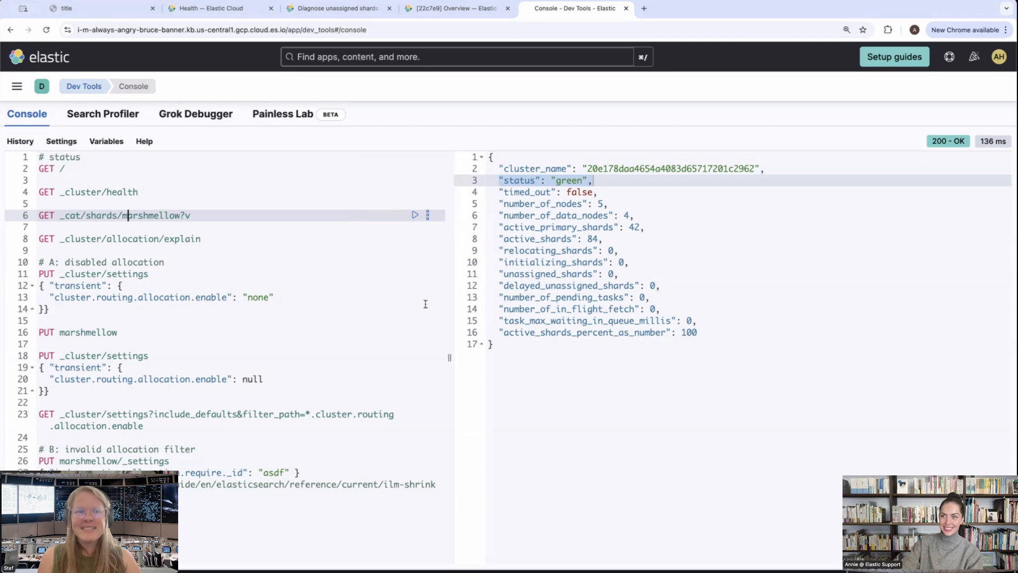
pyautogui.click(414, 215)
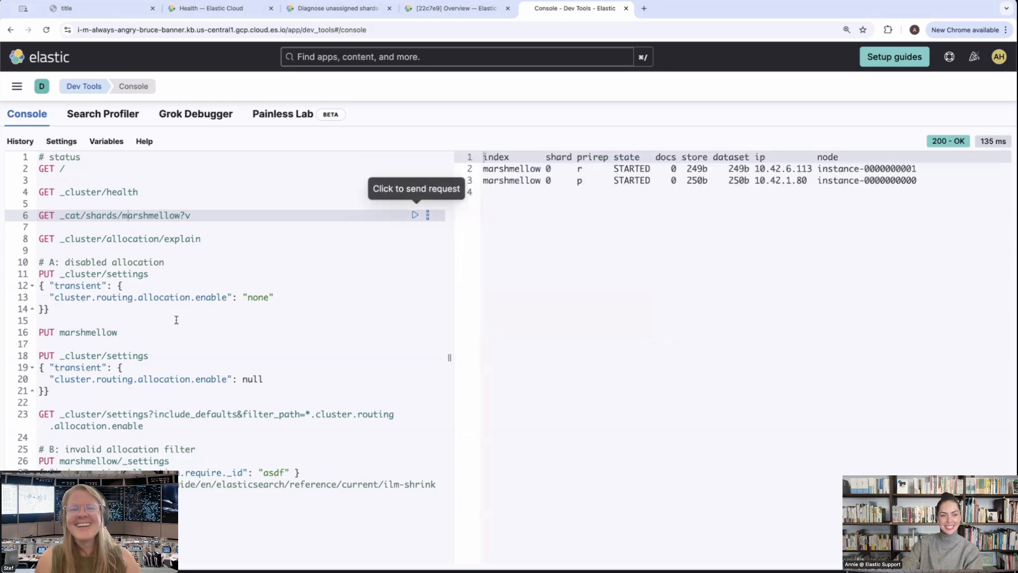
pyautogui.scroll(-10, 191, 220)
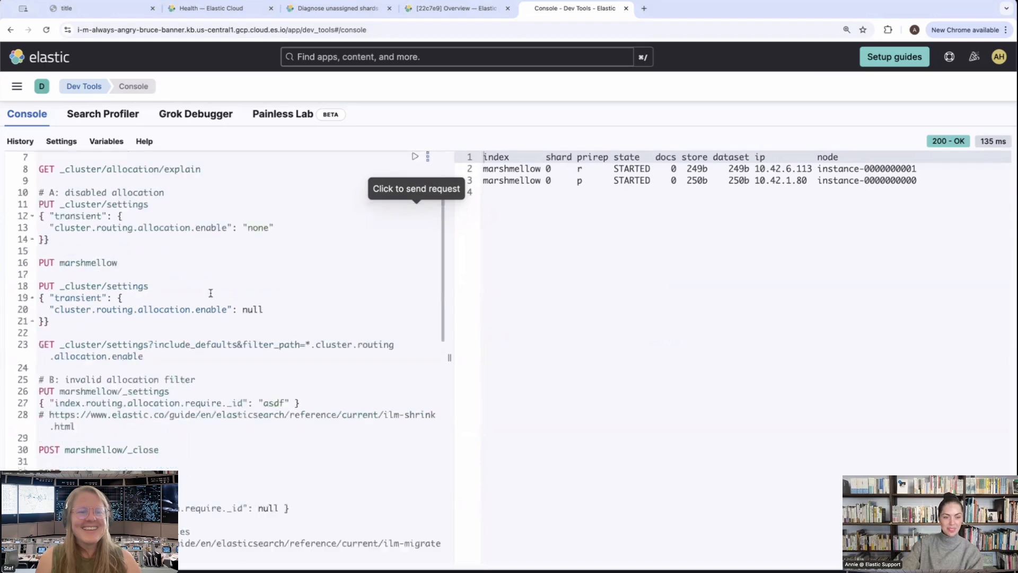
pyautogui.scroll(15, 210, 293)
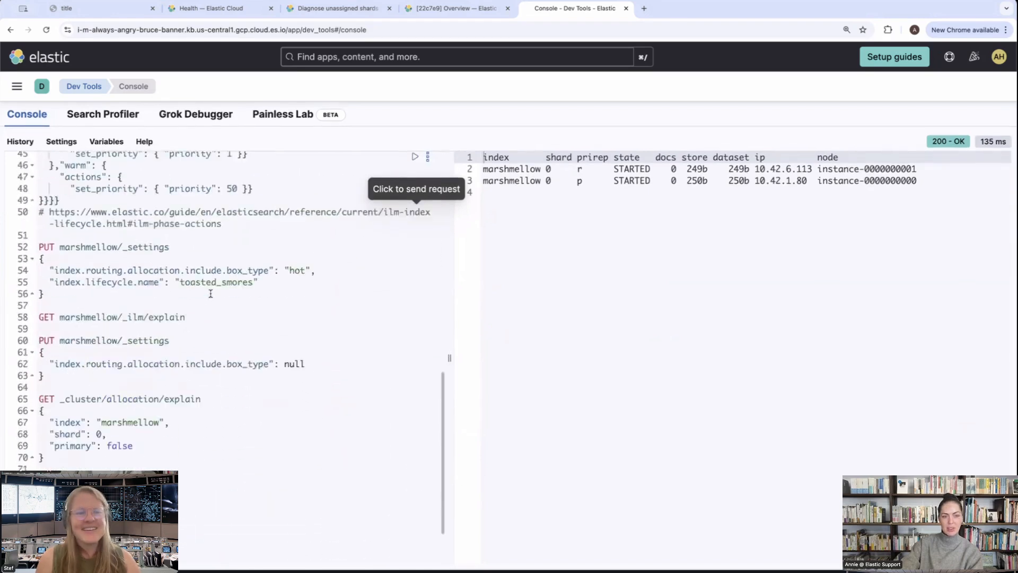
pyautogui.scroll(2, 211, 293)
# Add a DELETE marshmellow request below the shard listing query and run it to remove the index
pyautogui.click(212, 216)
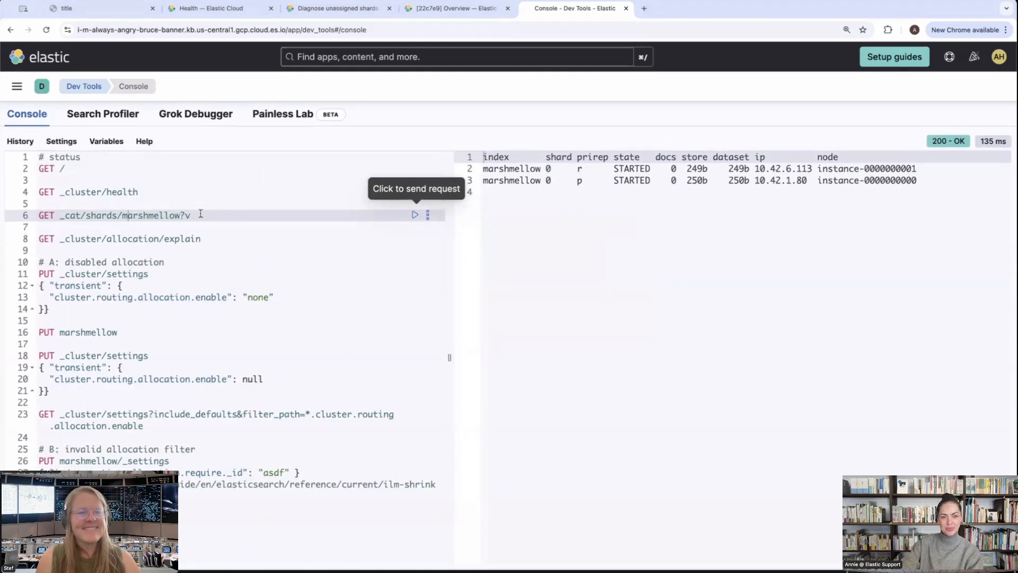
pyautogui.press('Return')
pyautogui.press('Return')
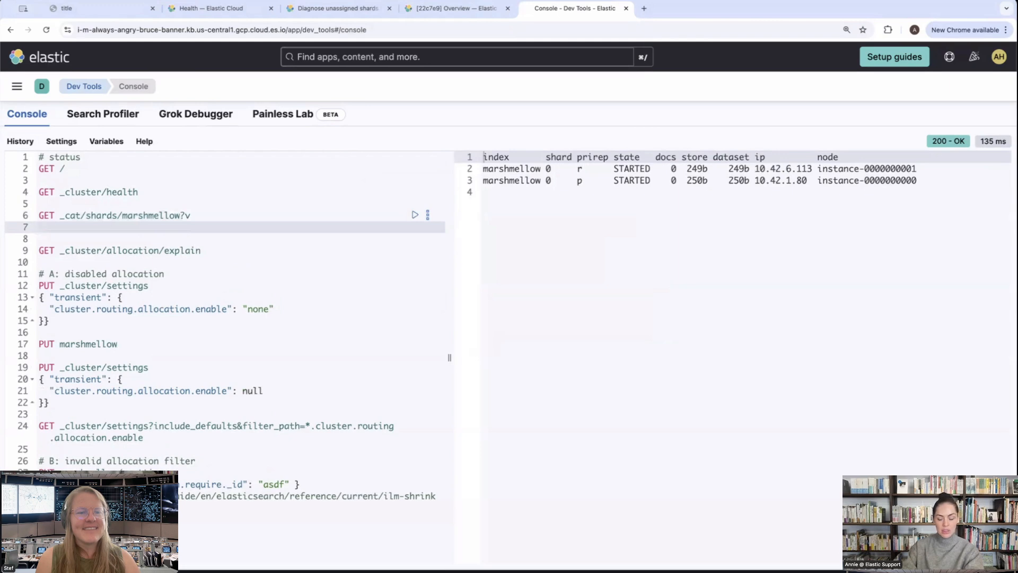
pyautogui.write('DELETE ')
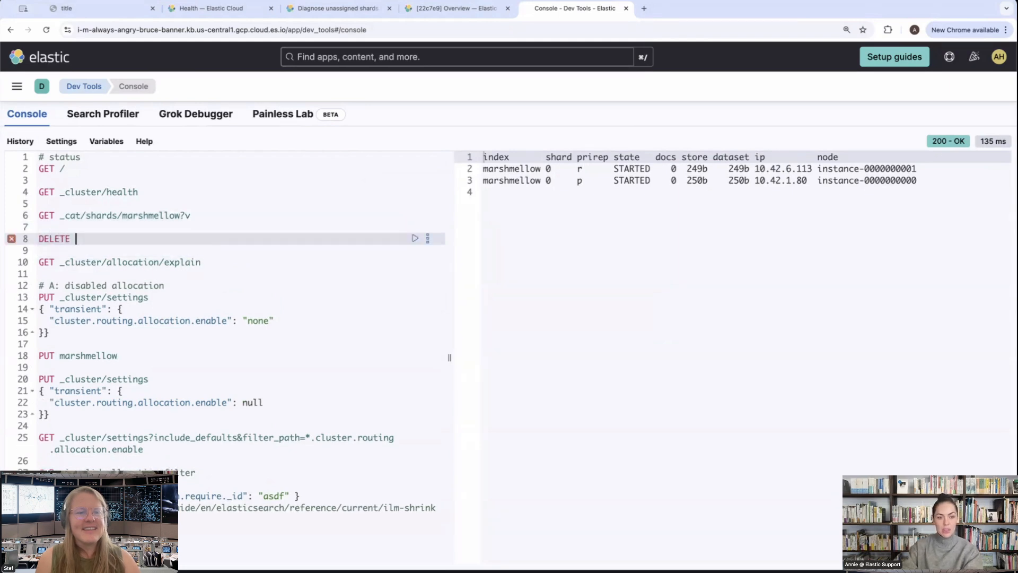
pyautogui.write('mar')
pyautogui.press('Return')
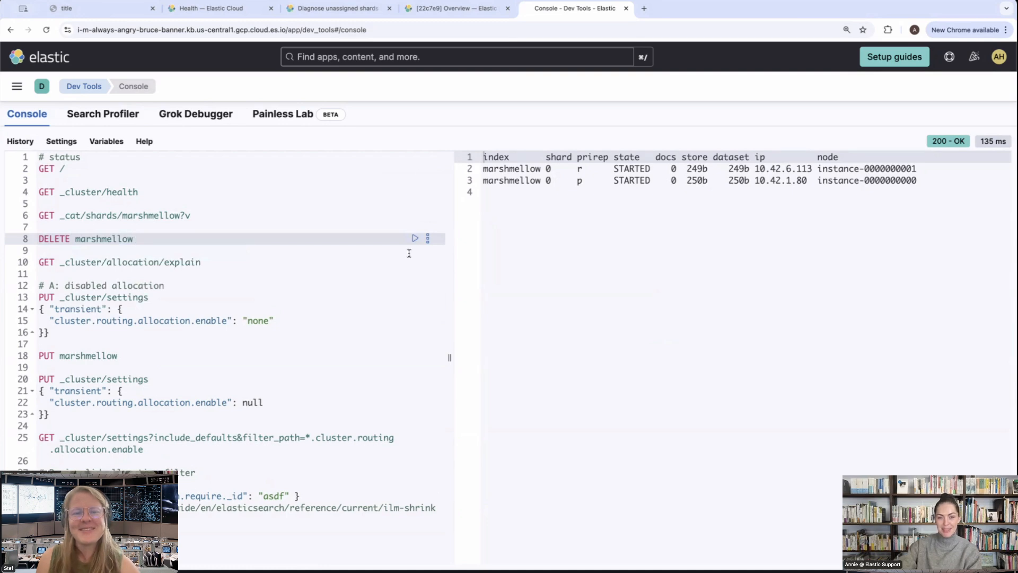
pyautogui.click(416, 238)
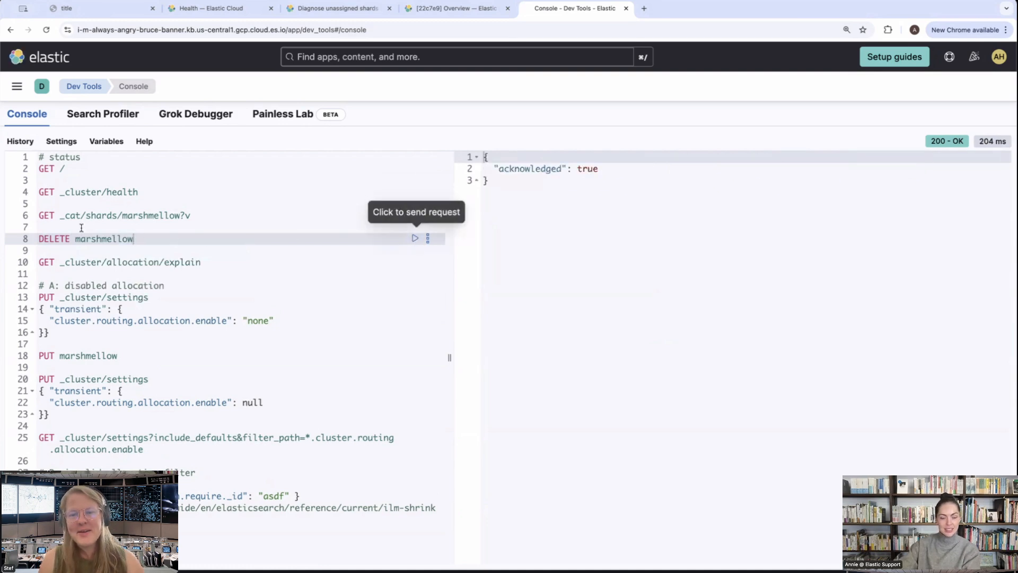
# Rerun GET _cat/shards/marshmellow?v to check whether the deleted index still exists
pyautogui.click(232, 214)
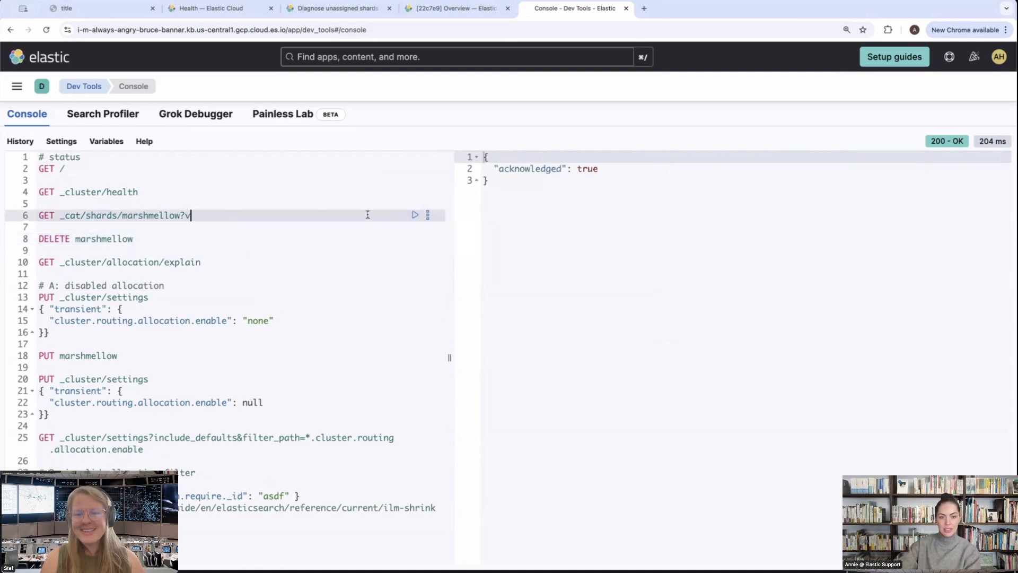
pyautogui.click(418, 216)
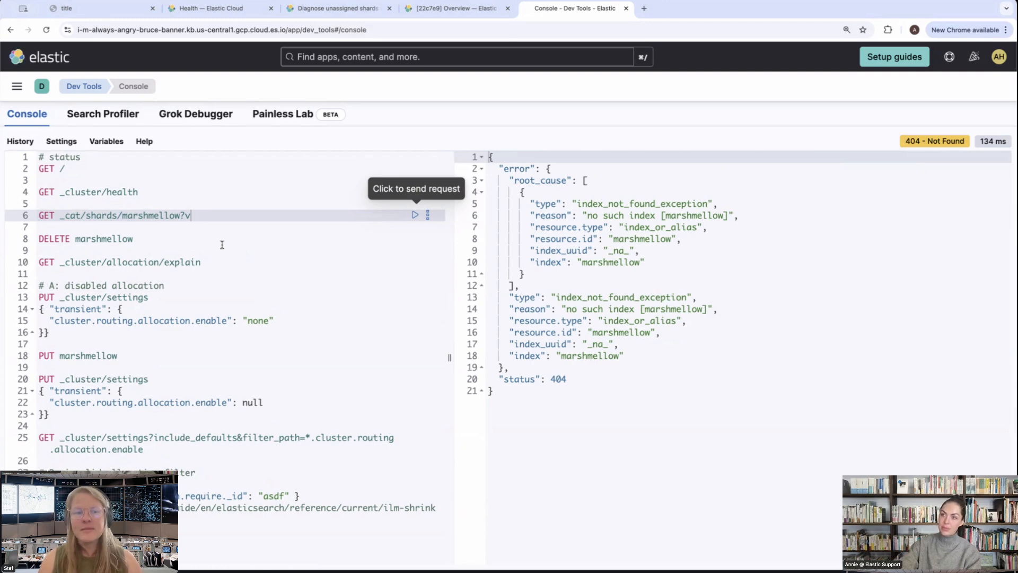
pyautogui.click(216, 262)
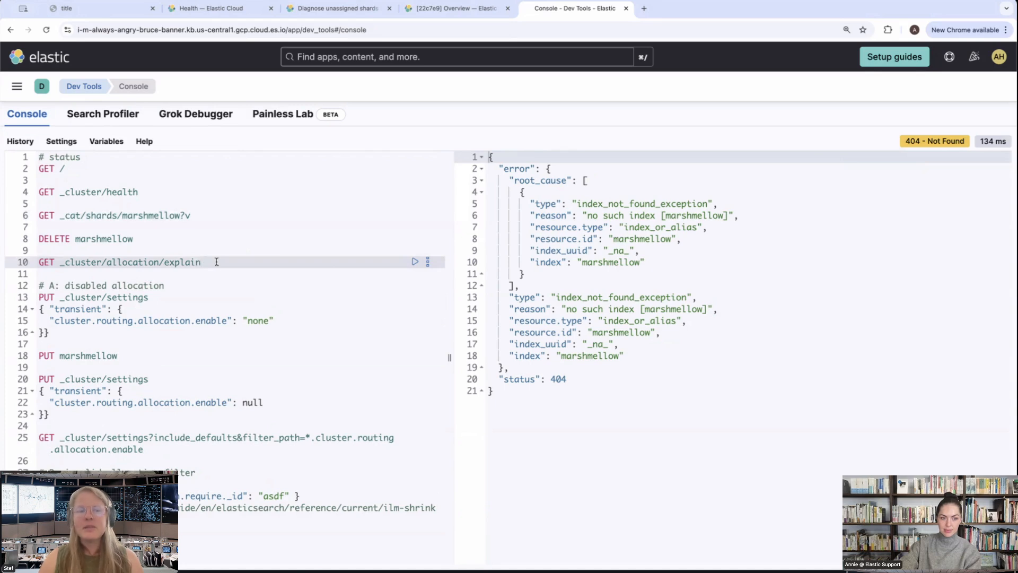
# Disable shard allocation by running the PUT _cluster/settings request with transient cluster.routing.allocation.enable set to "none"
pyautogui.click(108, 297)
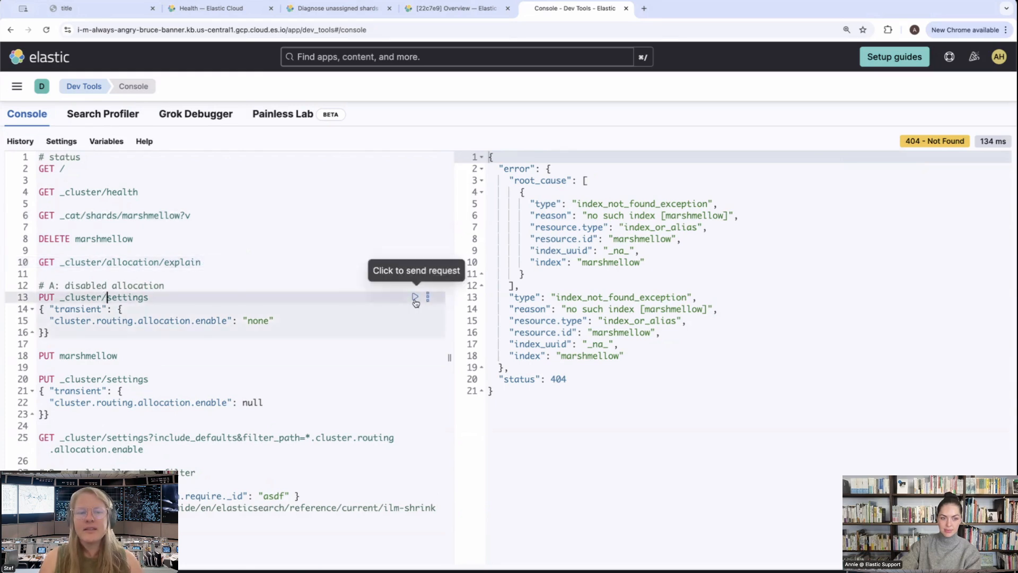
pyautogui.moveTo(52, 322); pyautogui.dragTo(270, 321)
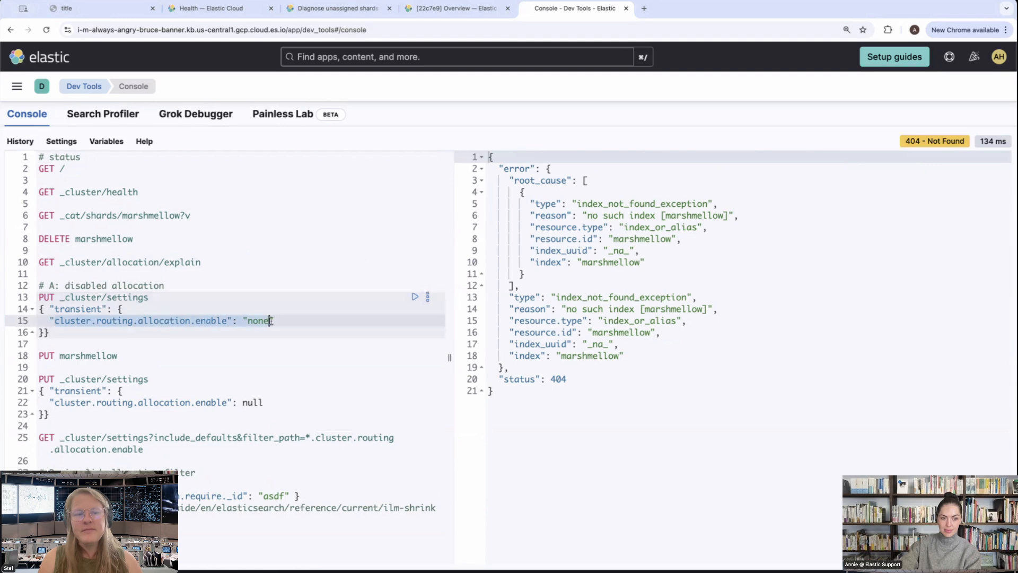
pyautogui.click(416, 297)
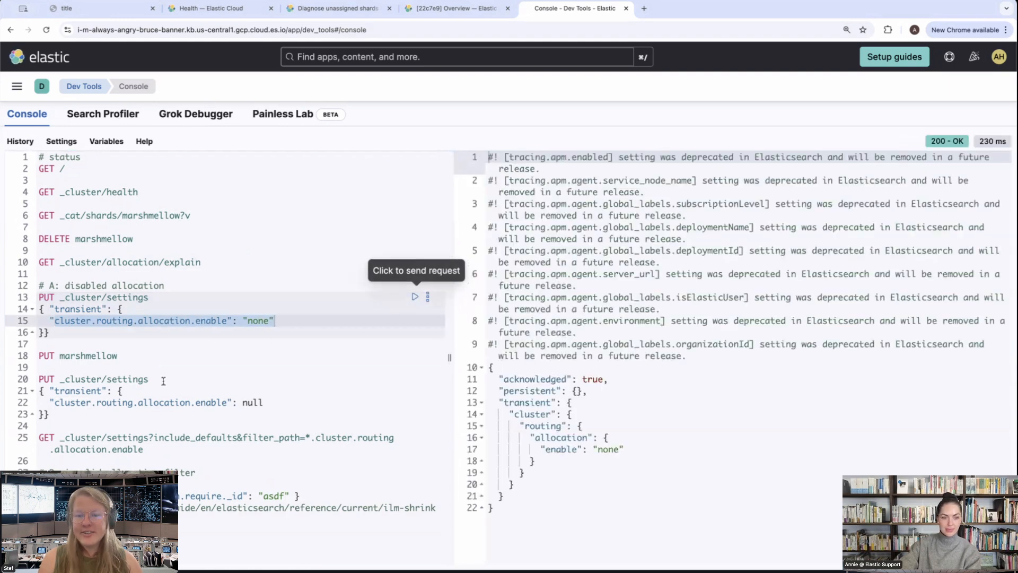
# Check the enable value in the settings response, then run PUT marshmellow to create the index
pyautogui.click(124, 355)
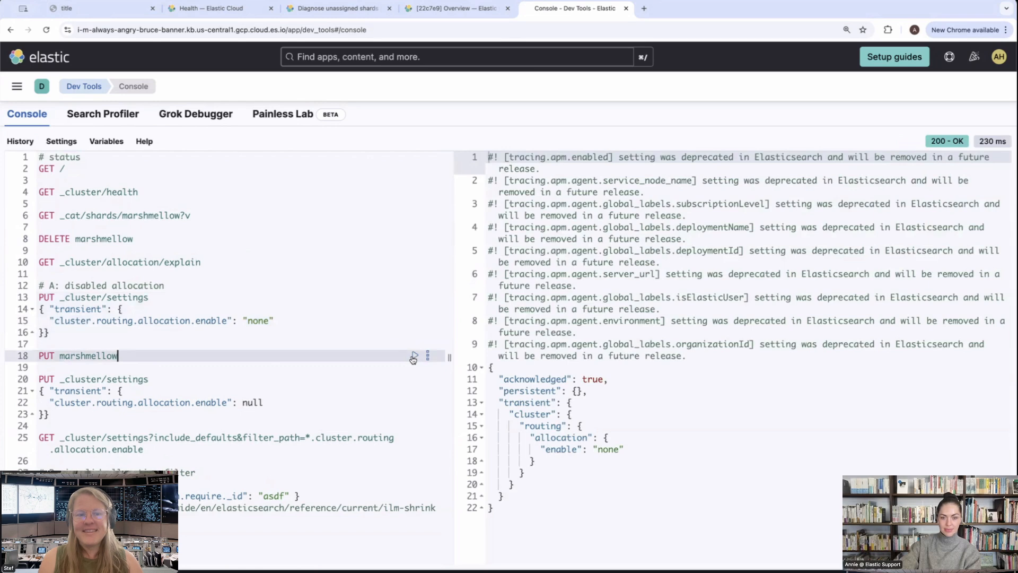
pyautogui.moveTo(540, 450); pyautogui.dragTo(638, 446)
pyautogui.click(638, 447)
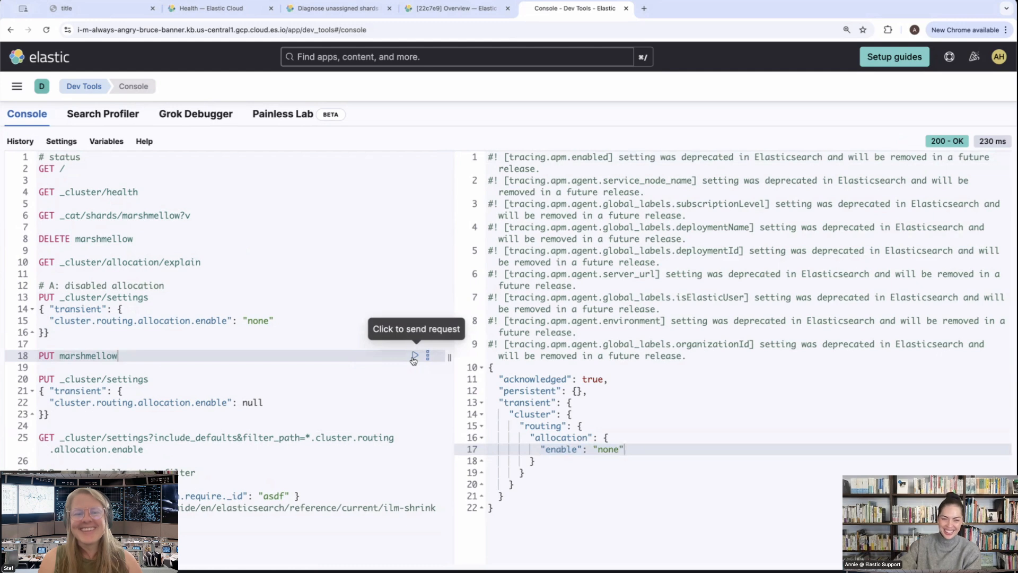
pyautogui.click(413, 359)
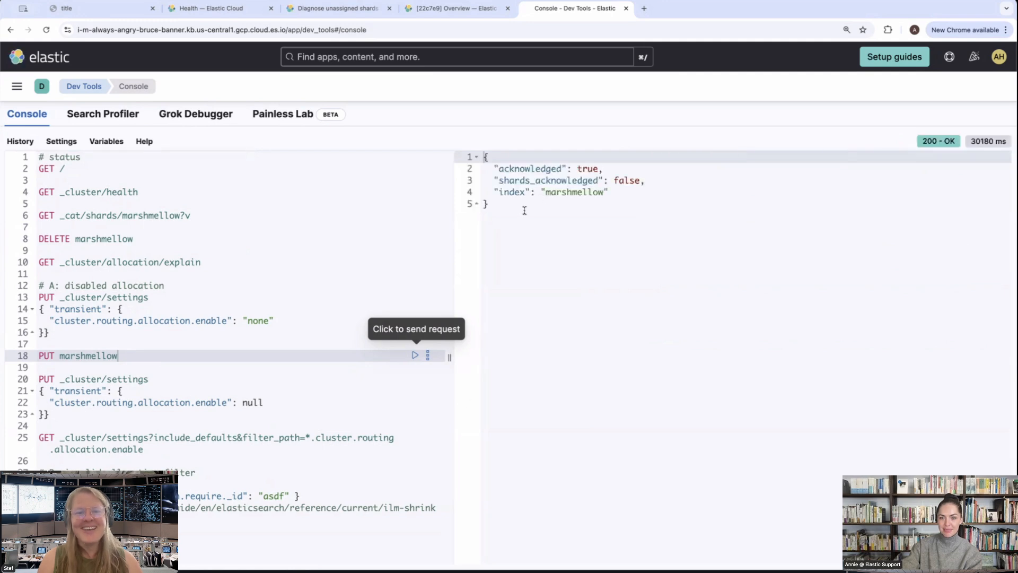
# Examine the index creation response, focusing on the shards_acknowledged and index lines
pyautogui.moveTo(524, 210); pyautogui.dragTo(481, 156)
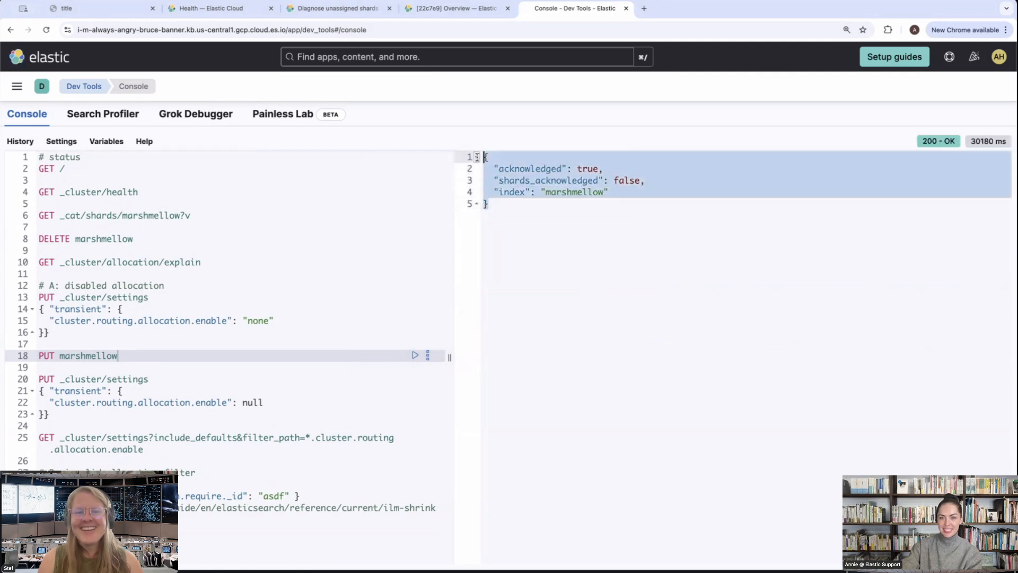
pyautogui.click(537, 255)
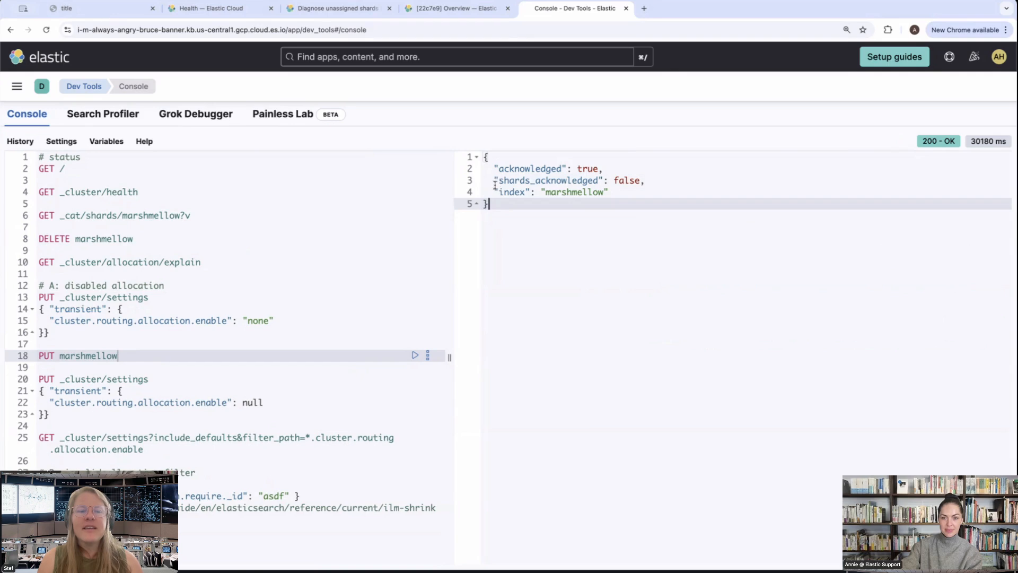
pyautogui.moveTo(495, 185); pyautogui.dragTo(595, 192)
pyautogui.click(566, 191)
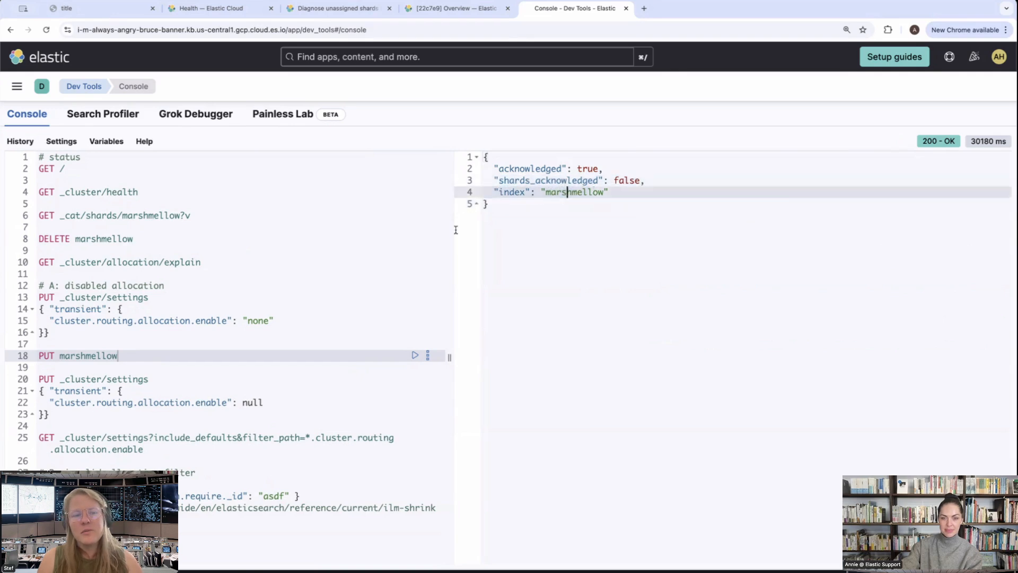
# Run GET _cluster/health and check the unassigned_shards line in the response
pyautogui.click(101, 192)
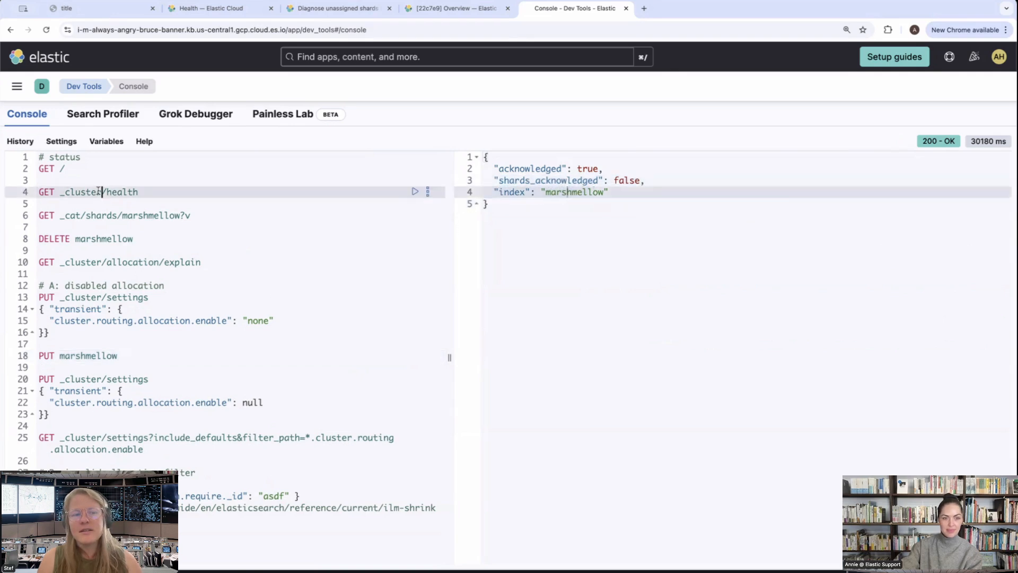
pyautogui.click(416, 192)
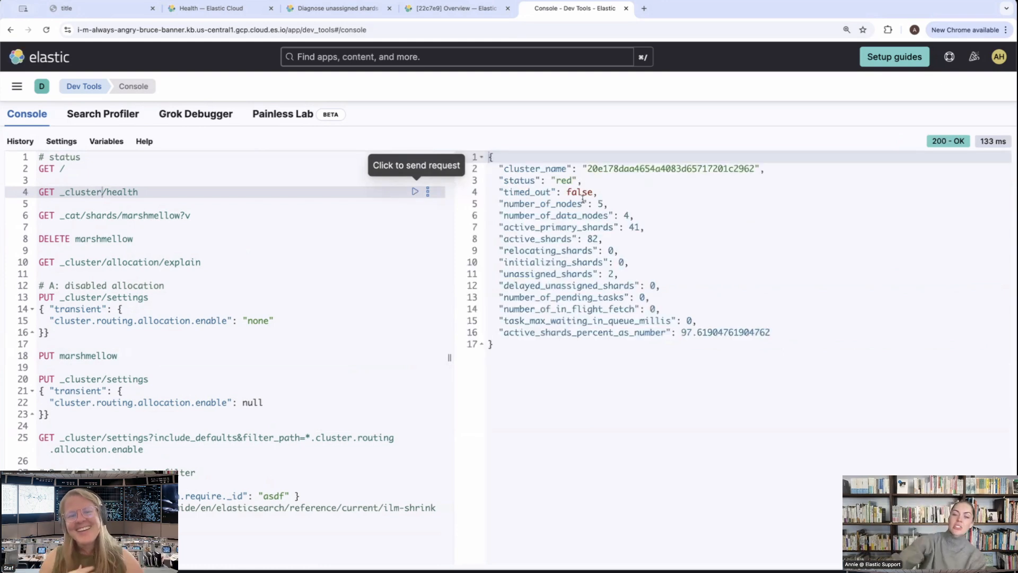
pyautogui.moveTo(618, 274); pyautogui.dragTo(515, 274)
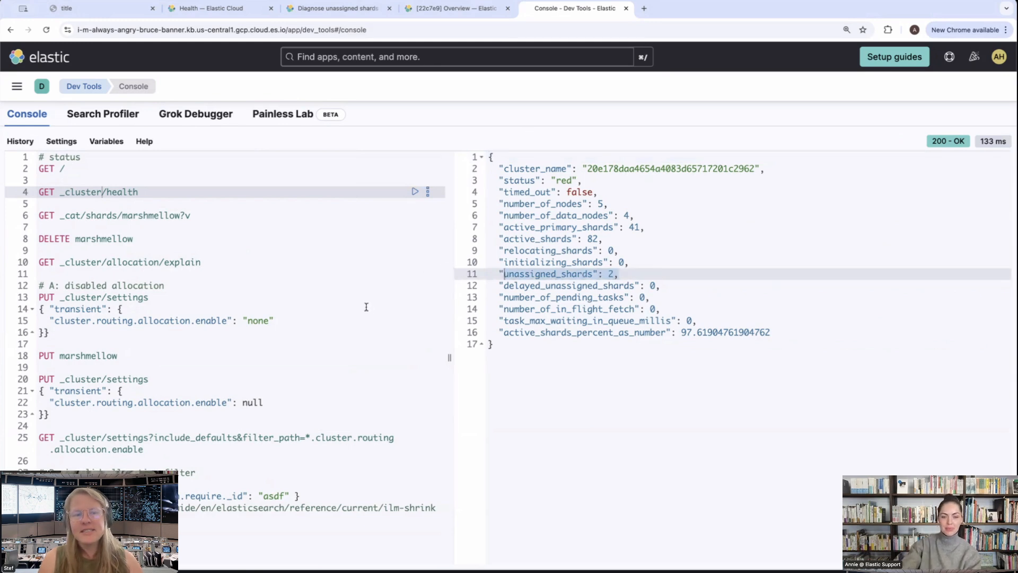
# Run GET _cat/shards/marshmellow?v to list the state of the index's primary and replica shards
pyautogui.press('Down')
pyautogui.press('Down')
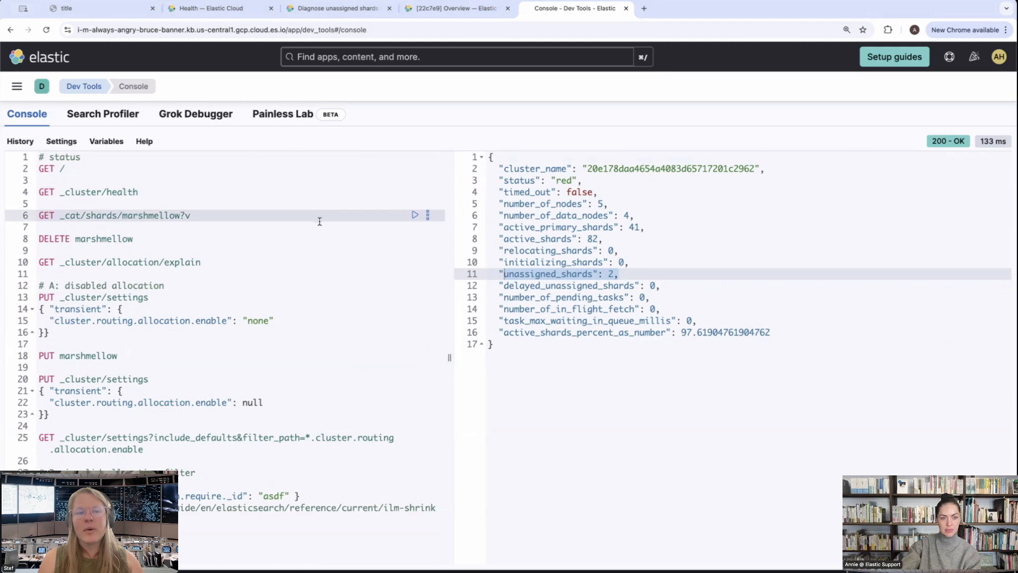
pyautogui.click(415, 215)
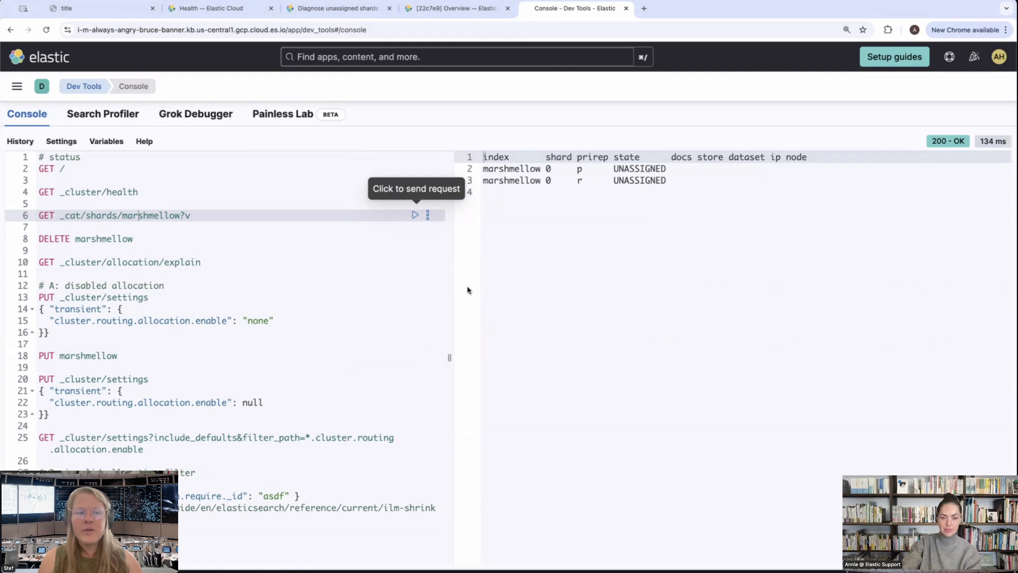
# Run GET _cluster/allocation/explain and examine the unassigned_info reason, can_allocate and allocate_explanation lines
pyautogui.click(171, 262)
pyautogui.click(415, 262)
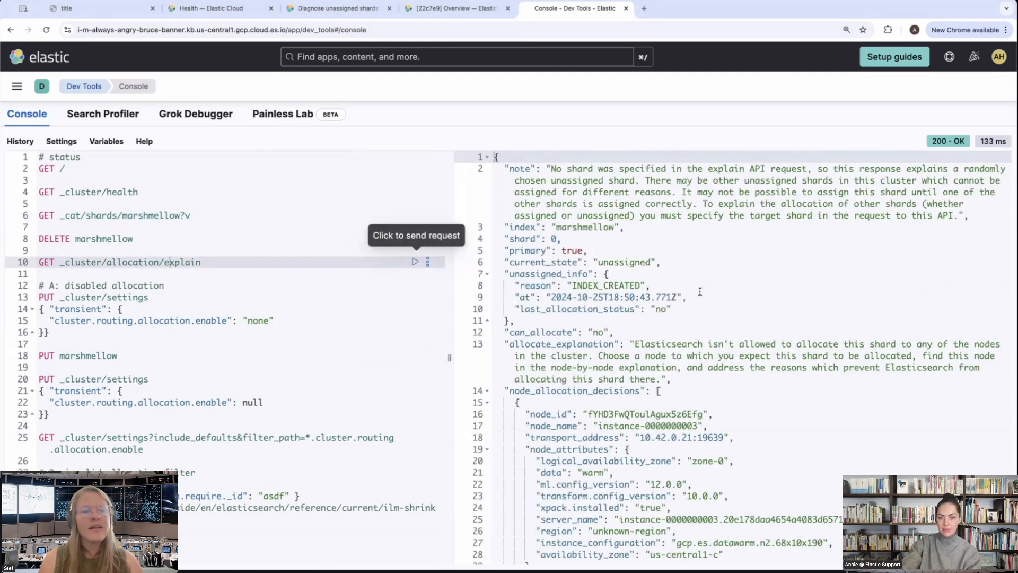
pyautogui.scroll(-2, 724, 315)
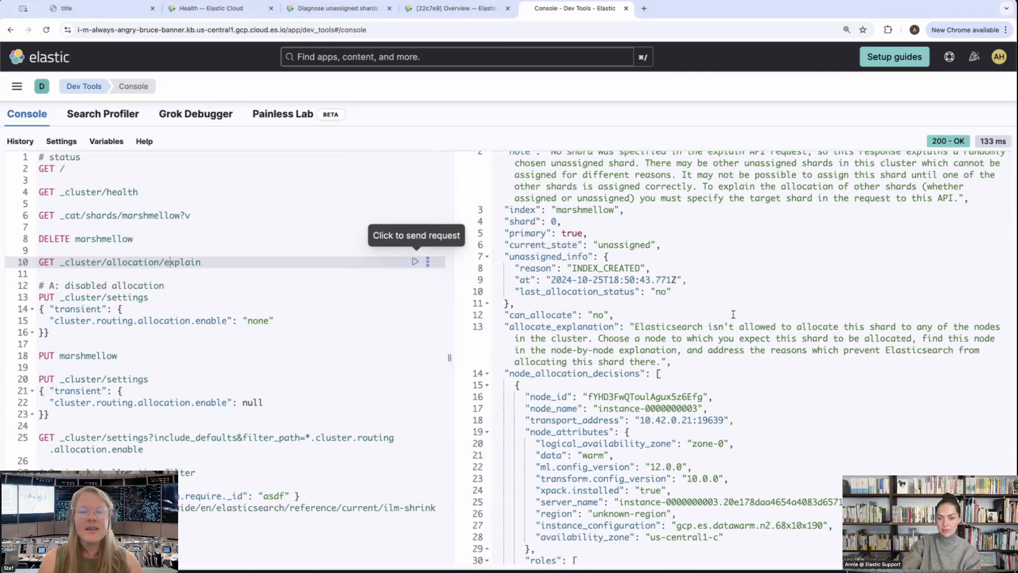
pyautogui.scroll(1, 733, 315)
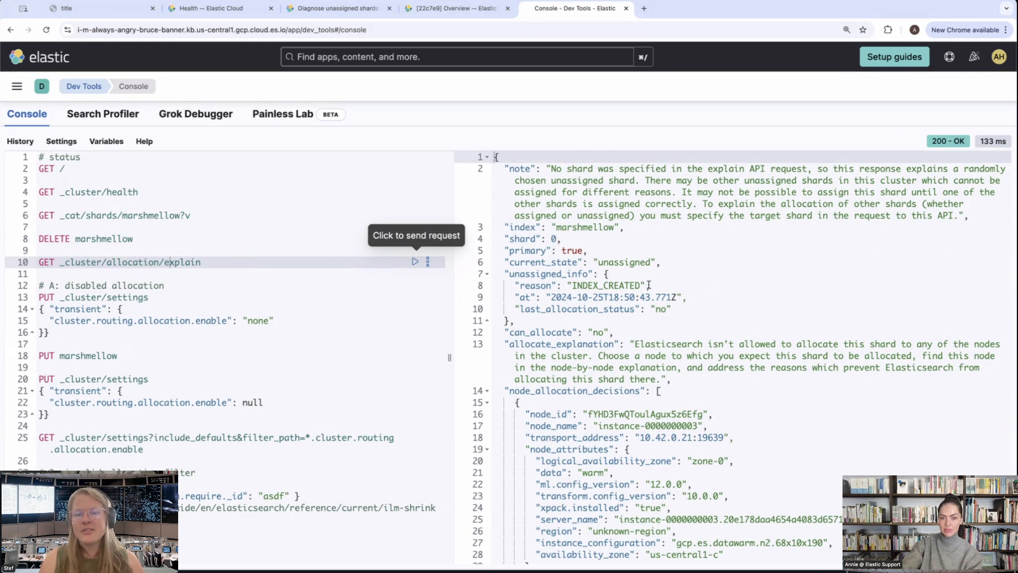
pyautogui.moveTo(649, 285); pyautogui.dragTo(499, 273)
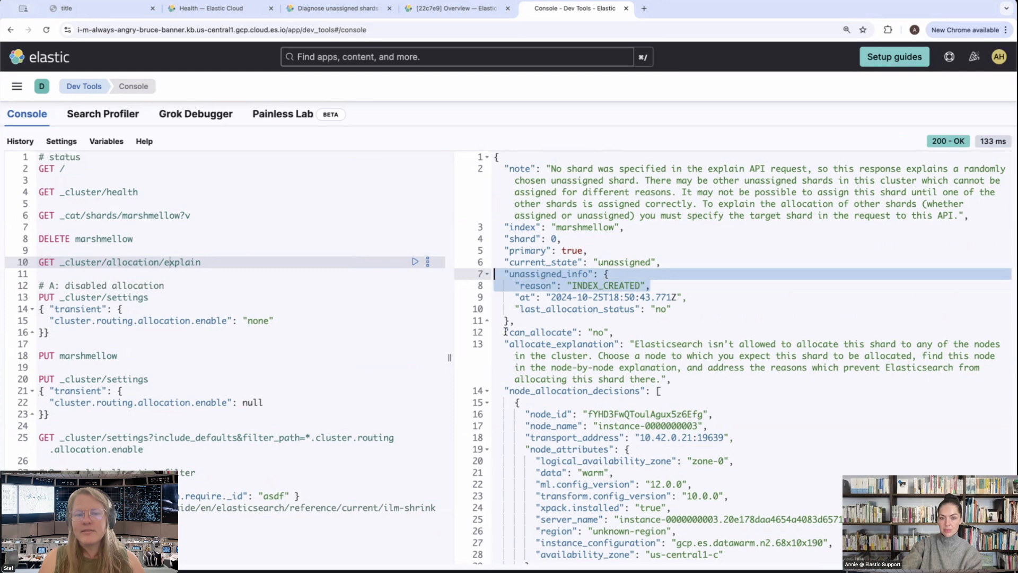
pyautogui.moveTo(503, 332); pyautogui.dragTo(758, 383)
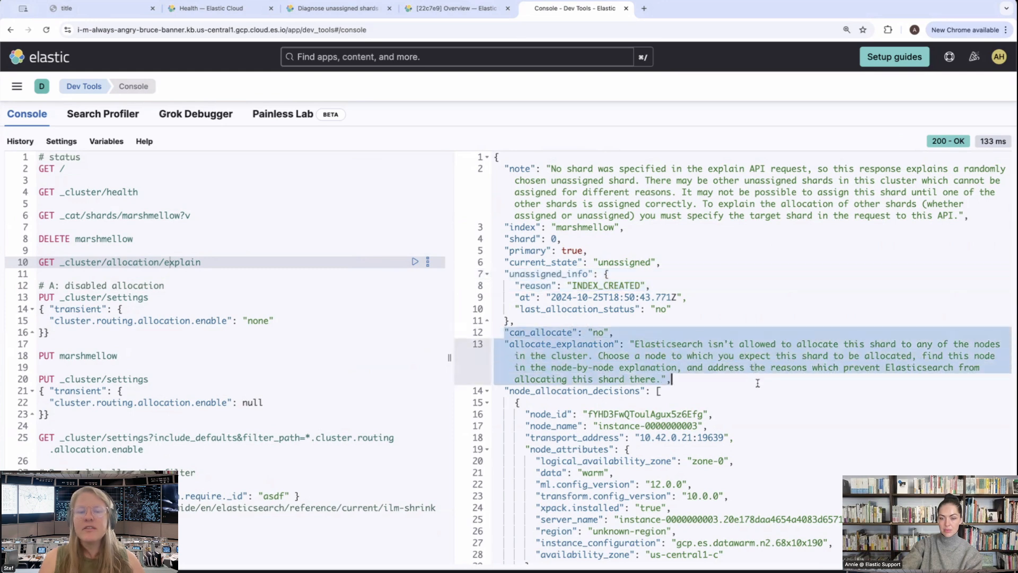
# Review the deciders under node_allocation_decisions, focusing on the explanation given by the enable decider
pyautogui.scroll(-5, 758, 383)
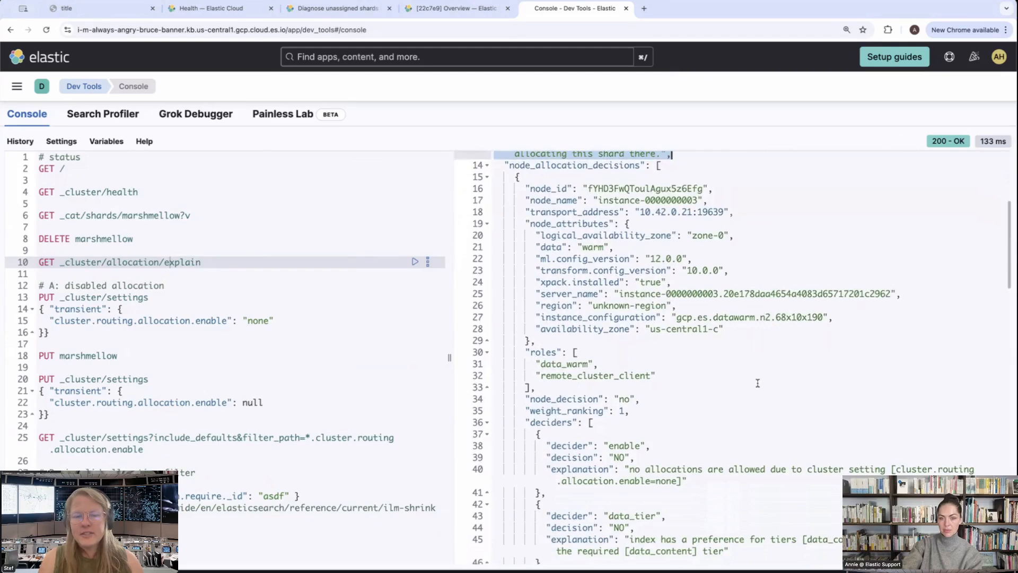
pyautogui.scroll(-1, 758, 383)
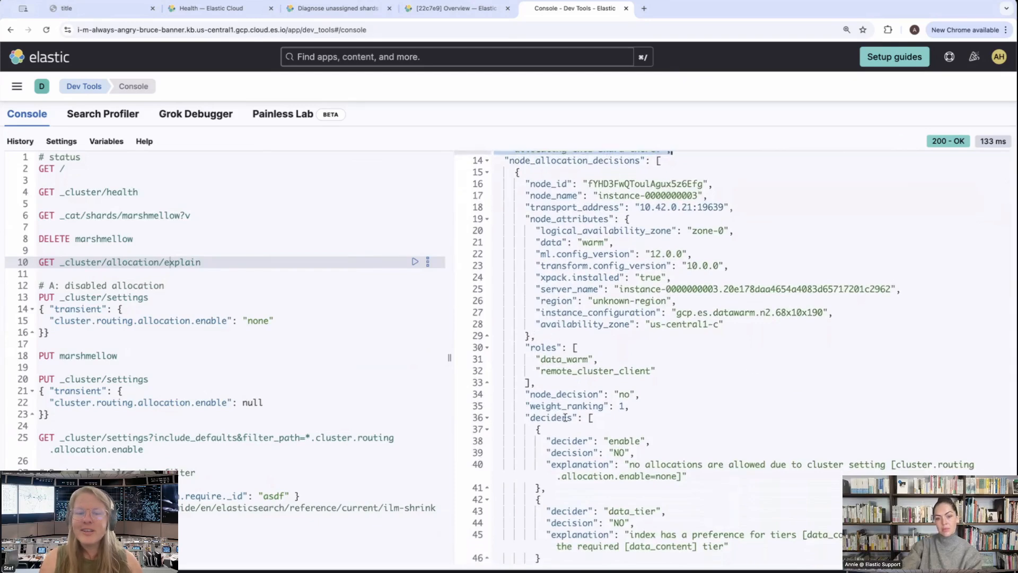
pyautogui.moveTo(627, 465); pyautogui.dragTo(688, 476)
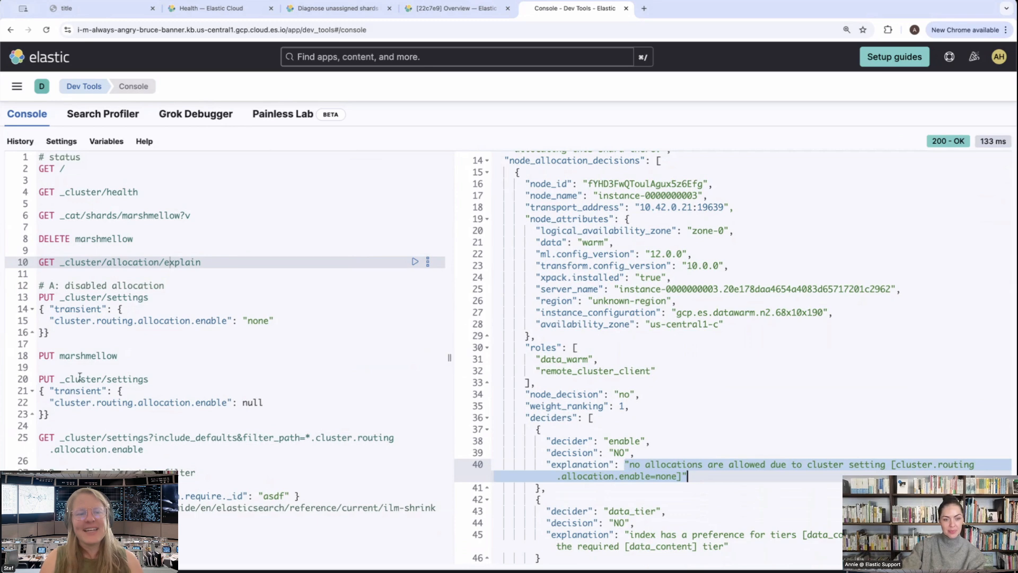
# Reset shard allocation by running the PUT _cluster/settings request with transient cluster.routing.allocation.enable set to null
pyautogui.click(393, 380)
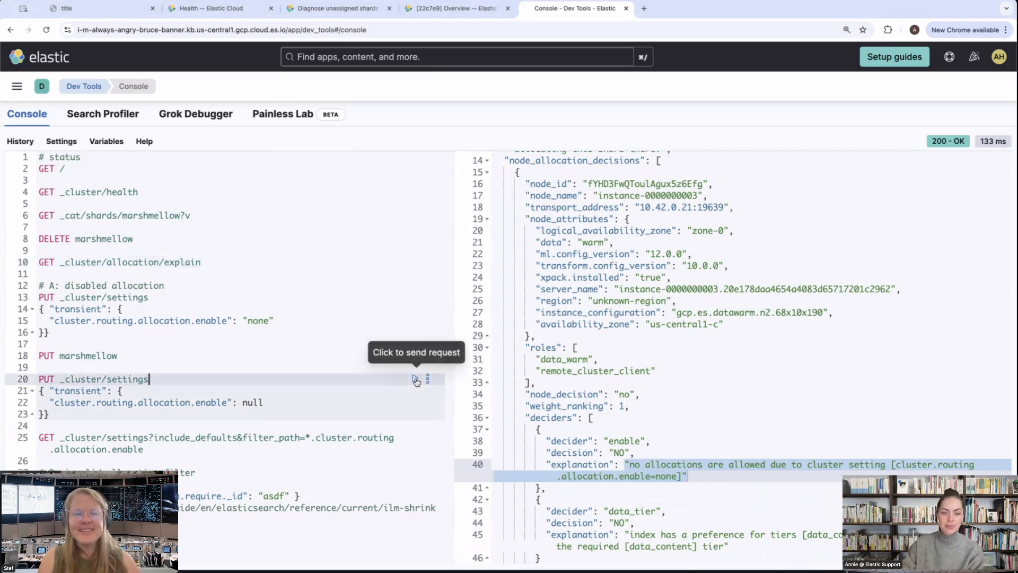
pyautogui.click(416, 379)
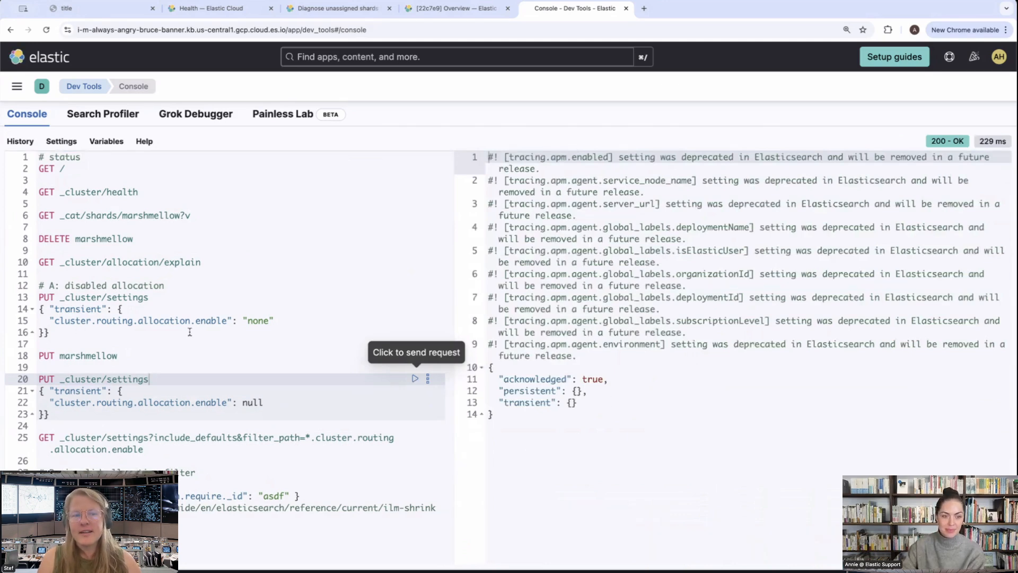
# Rerun GET _cluster/health and GET _cluster/allocation/explain to check for remaining unassigned shards
pyautogui.click(138, 195)
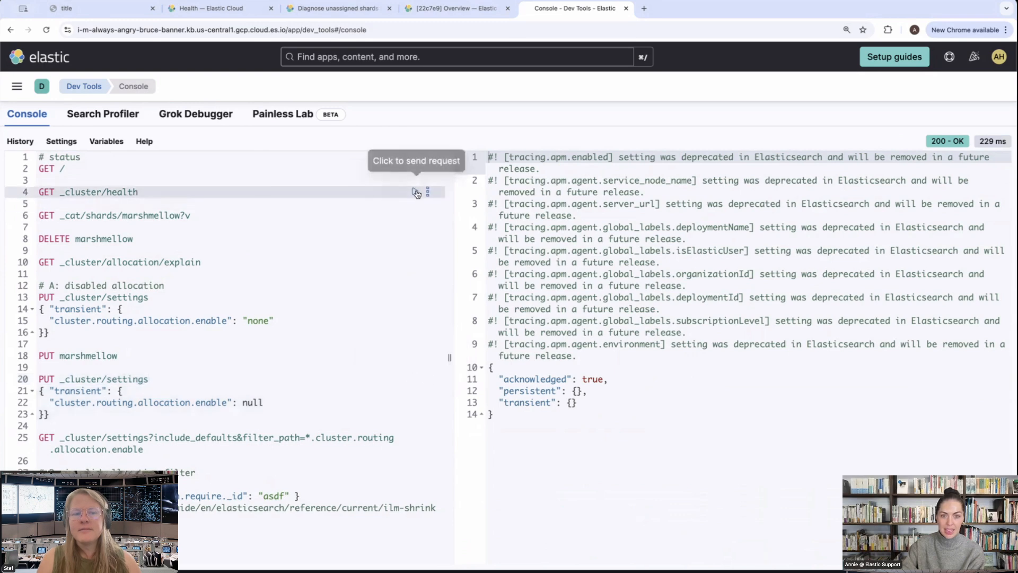
pyautogui.click(416, 192)
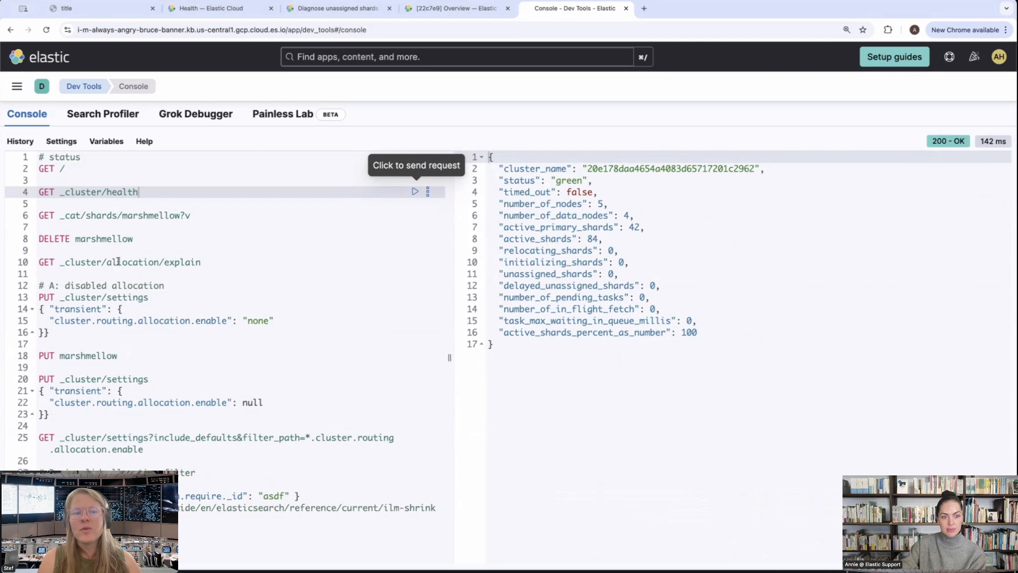
pyautogui.click(116, 262)
pyautogui.click(415, 263)
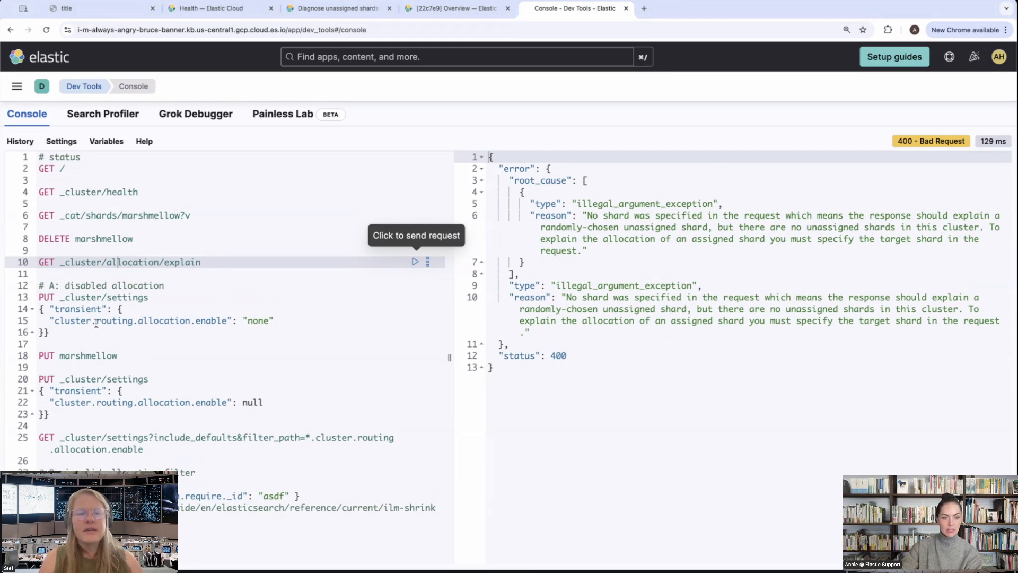
# Delete the whole "A: disabled allocation" block of requests from the editor, leaving "B: invalid allocation filter" as the next section
pyautogui.moveTo(298, 324); pyautogui.dragTo(49, 264)
pyautogui.moveTo(61, 336); pyautogui.dragTo(22, 282)
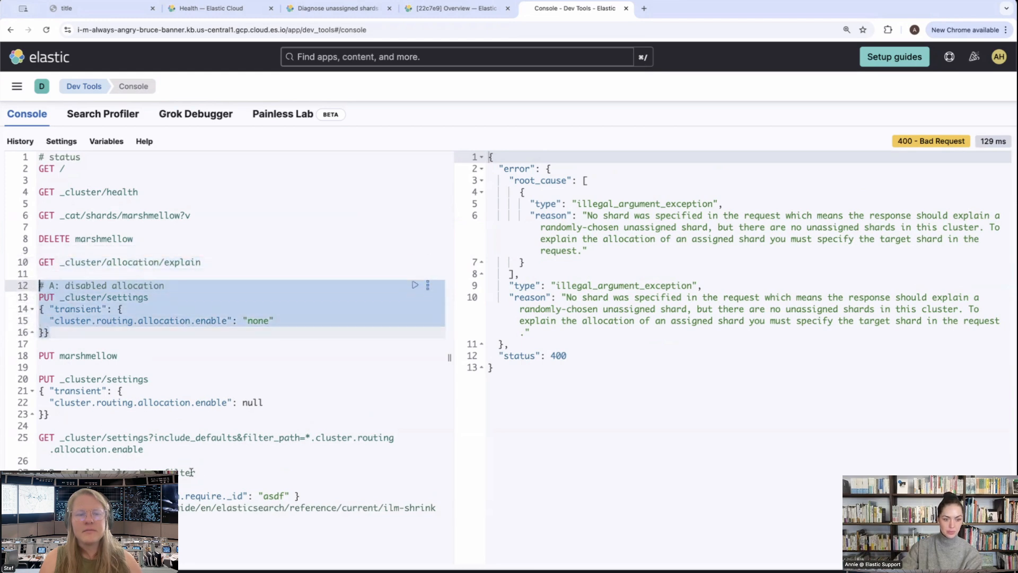
pyautogui.click(217, 460)
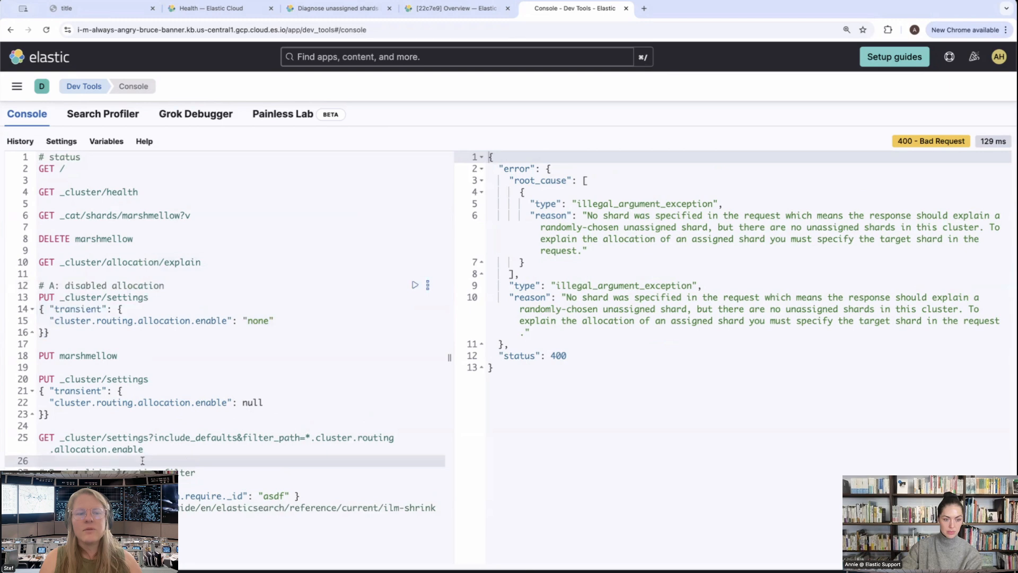
pyautogui.moveTo(187, 462); pyautogui.dragTo(11, 290)
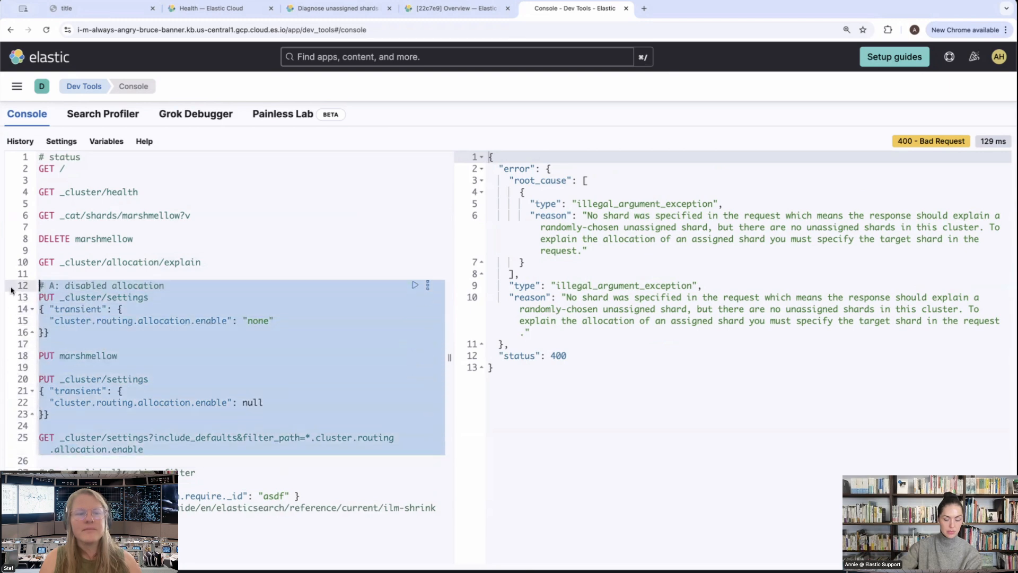
pyautogui.press('BackSpace')
pyautogui.press('BackSpace')
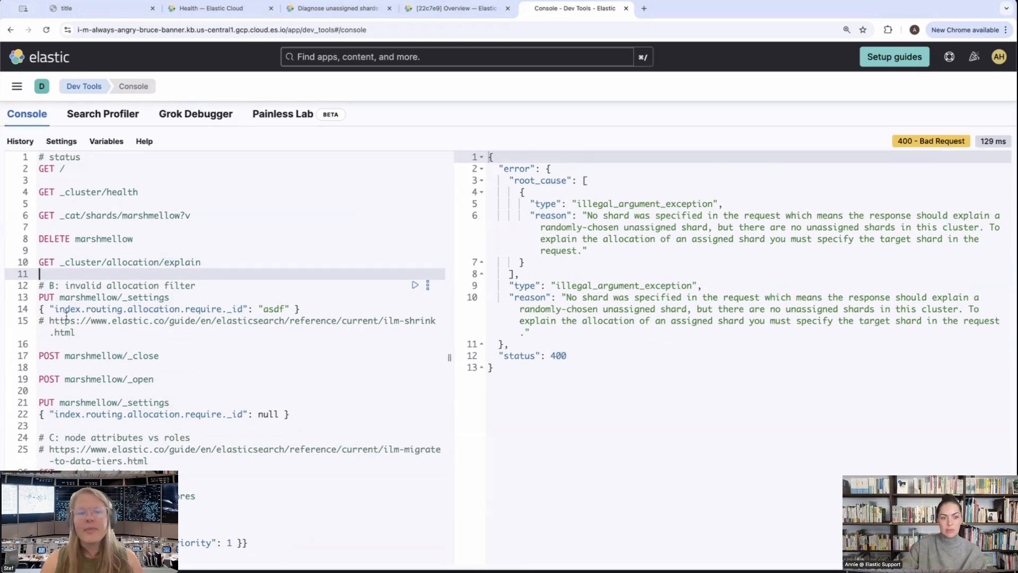
# Apply an invalid allocation filter by running PUT marshmellow/_settings with index.routing.allocation.require._id set to "asdf"
pyautogui.tripleClick(273, 309)
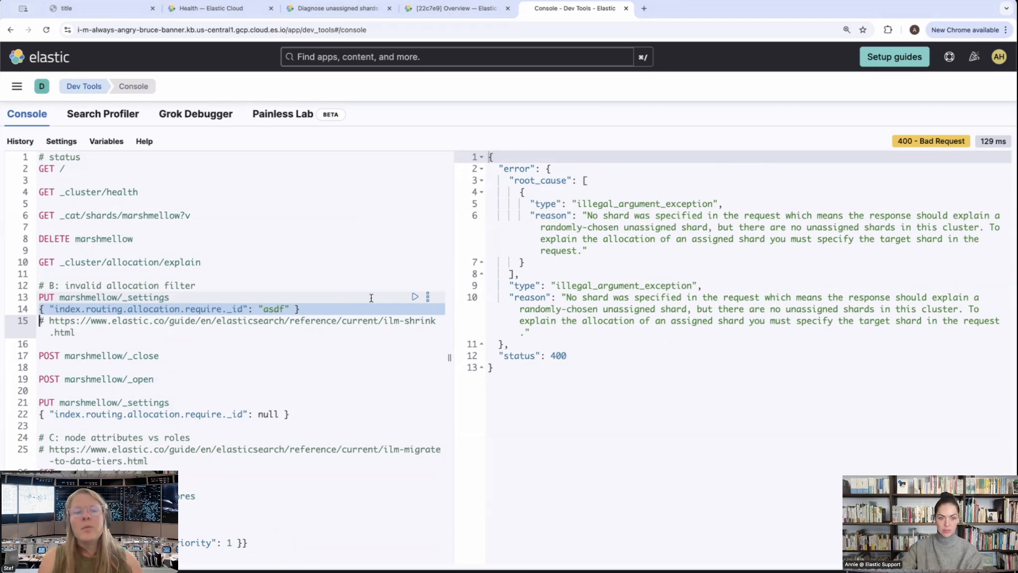
pyautogui.click(406, 297)
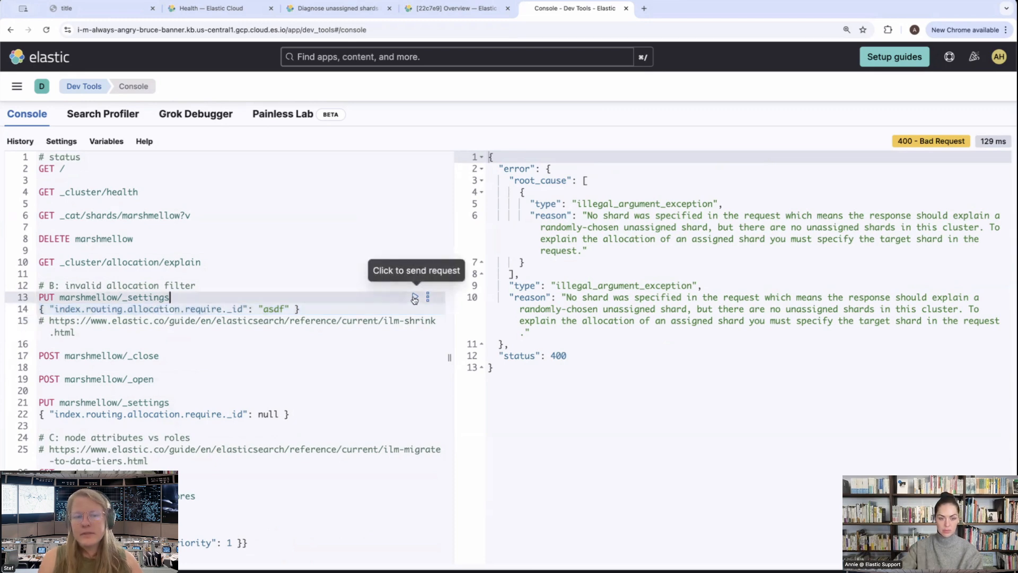
pyautogui.click(415, 297)
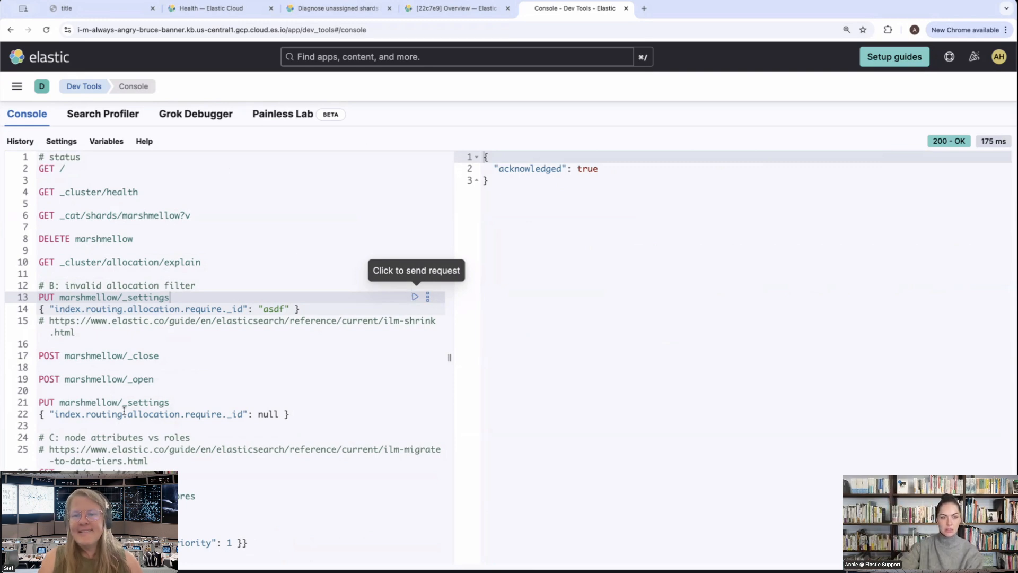
# Close and reopen the marshmellow index by running POST marshmellow/_close followed by POST marshmellow/_open
pyautogui.click(138, 355)
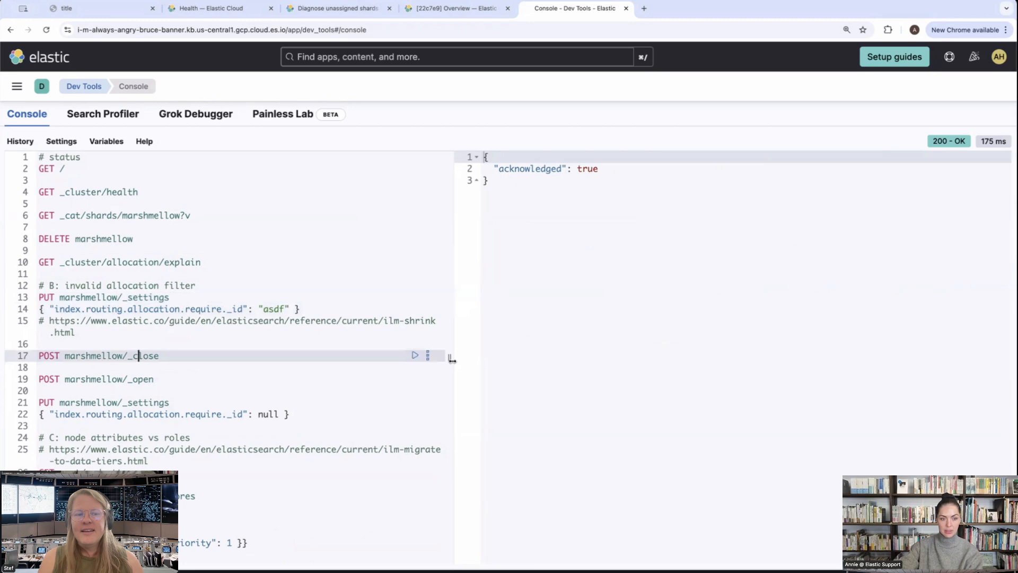
pyautogui.click(415, 355)
pyautogui.click(305, 376)
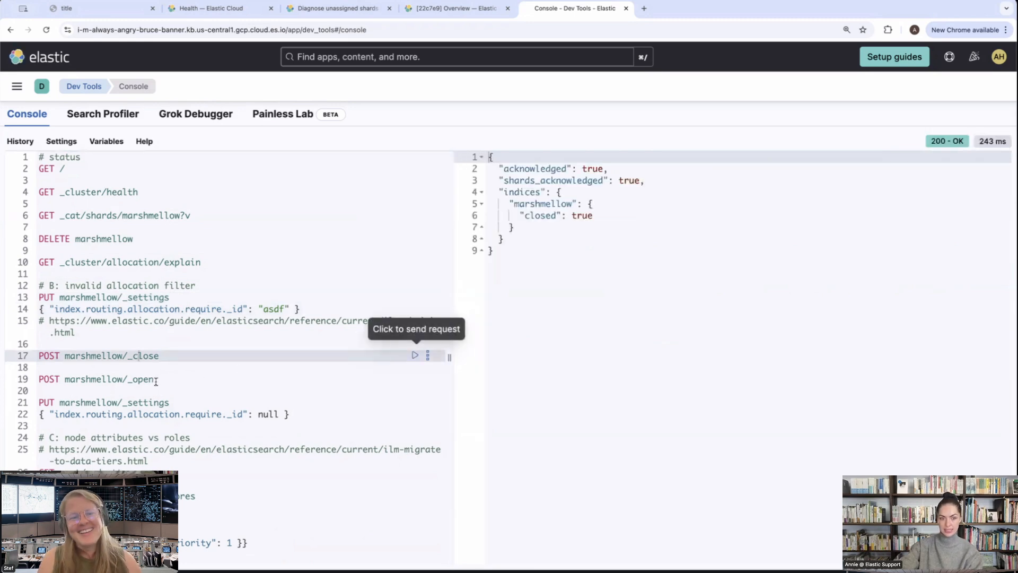
pyautogui.click(416, 378)
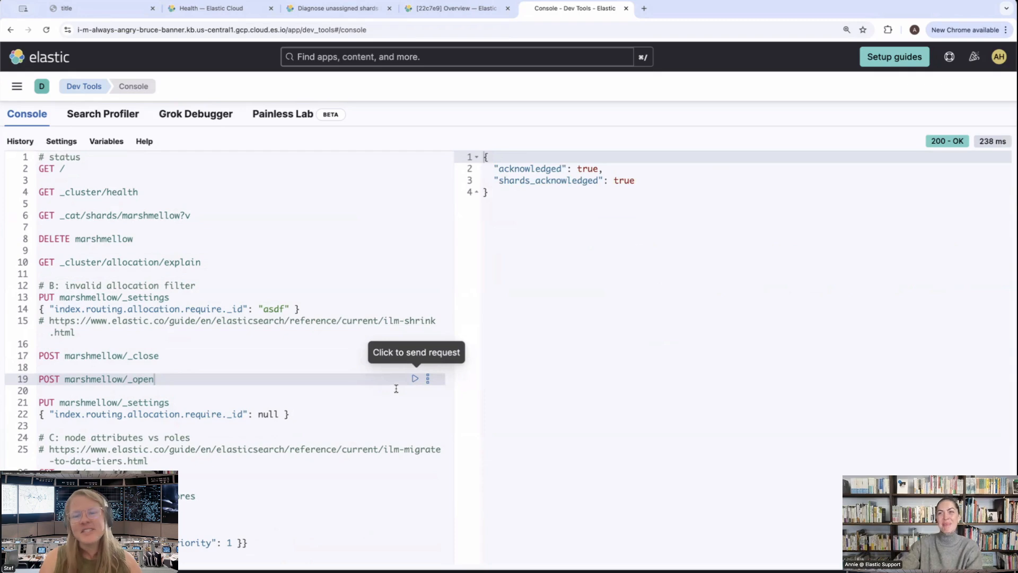
# Run GET _cluster/health and GET _cat/shards/marshmellow?v, comparing the states of the primary and replica shards
pyautogui.click(113, 193)
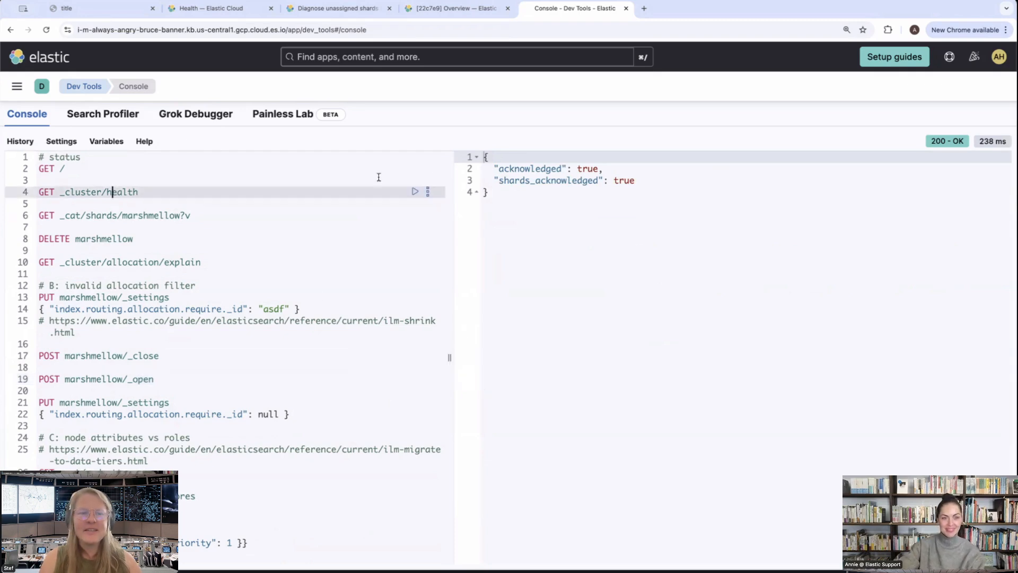
pyautogui.click(416, 192)
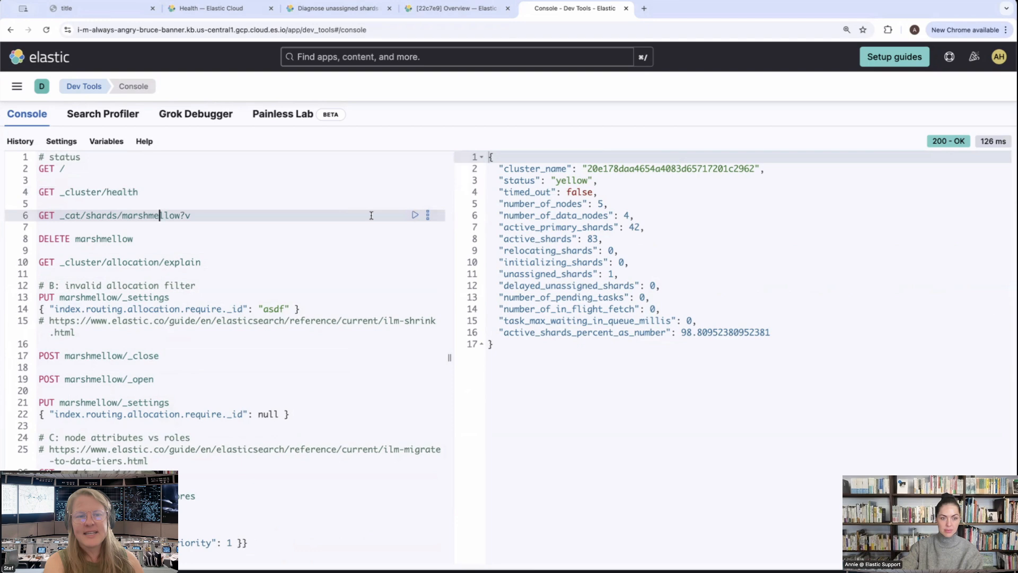
pyautogui.click(416, 214)
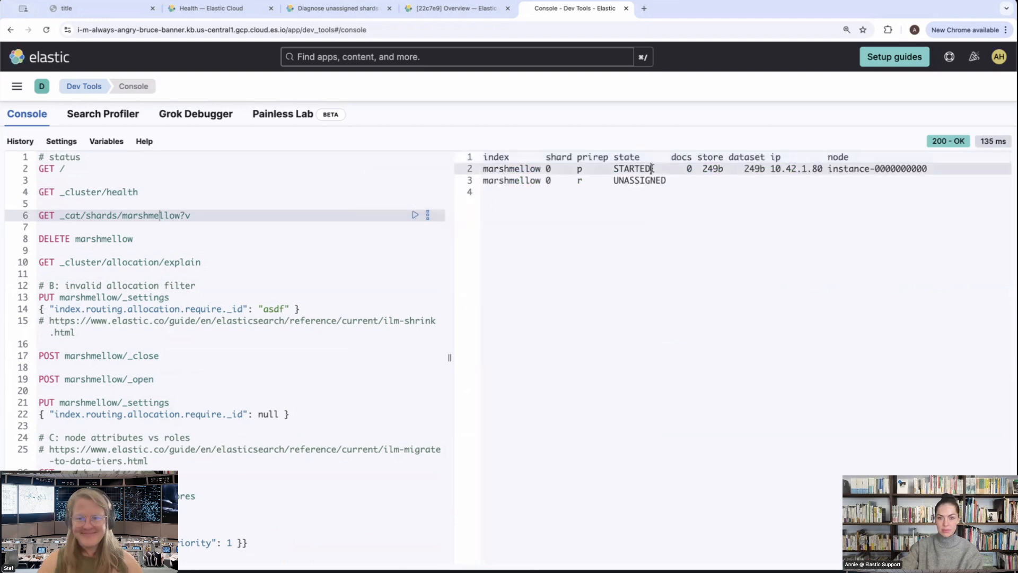
pyautogui.tripleClick(655, 169)
pyautogui.tripleClick(643, 180)
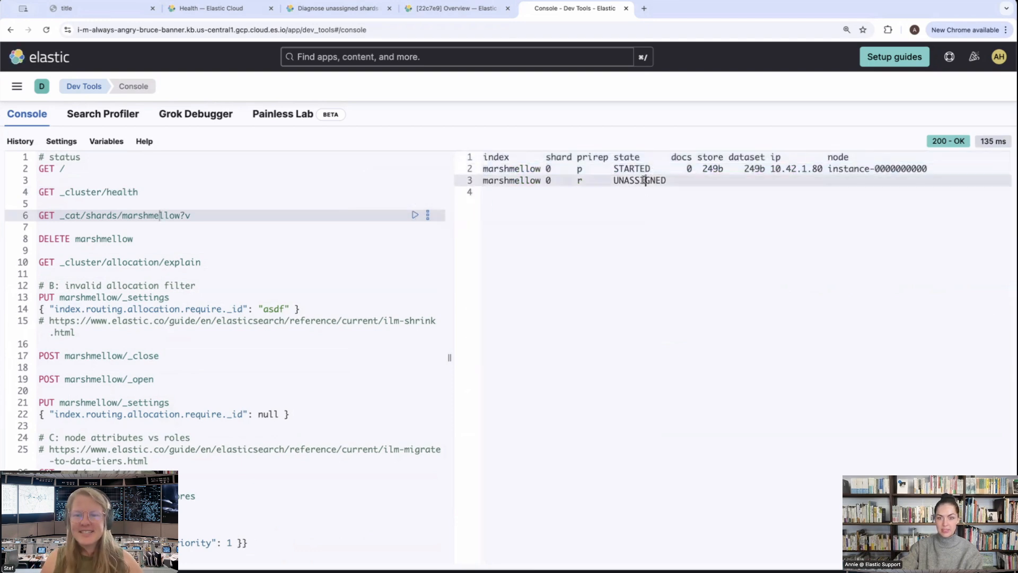
pyautogui.click(716, 248)
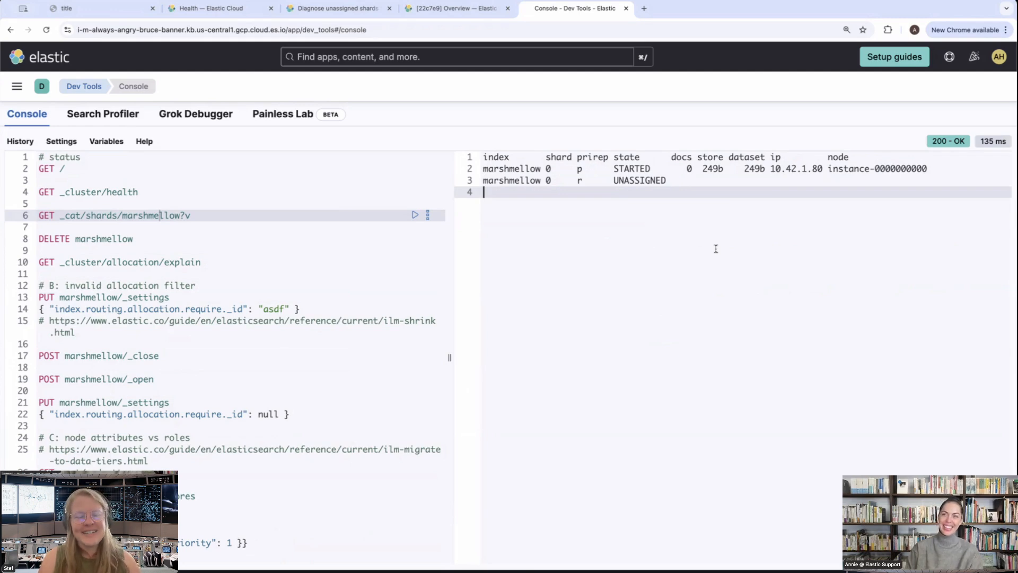
# Run GET _cluster/allocation/explain to find out why the marshmellow replica shard is unassigned
pyautogui.click(127, 262)
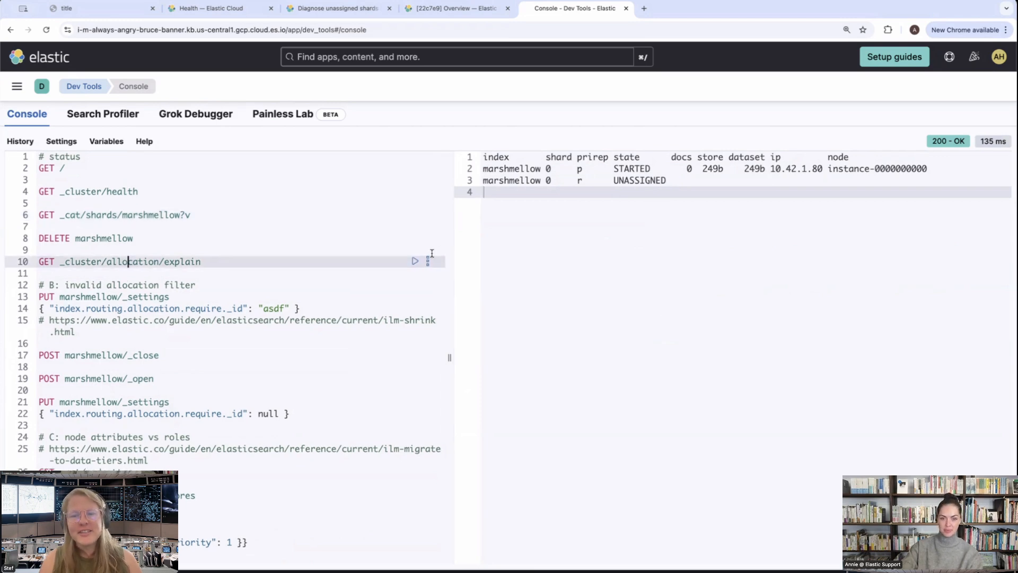
pyautogui.click(415, 261)
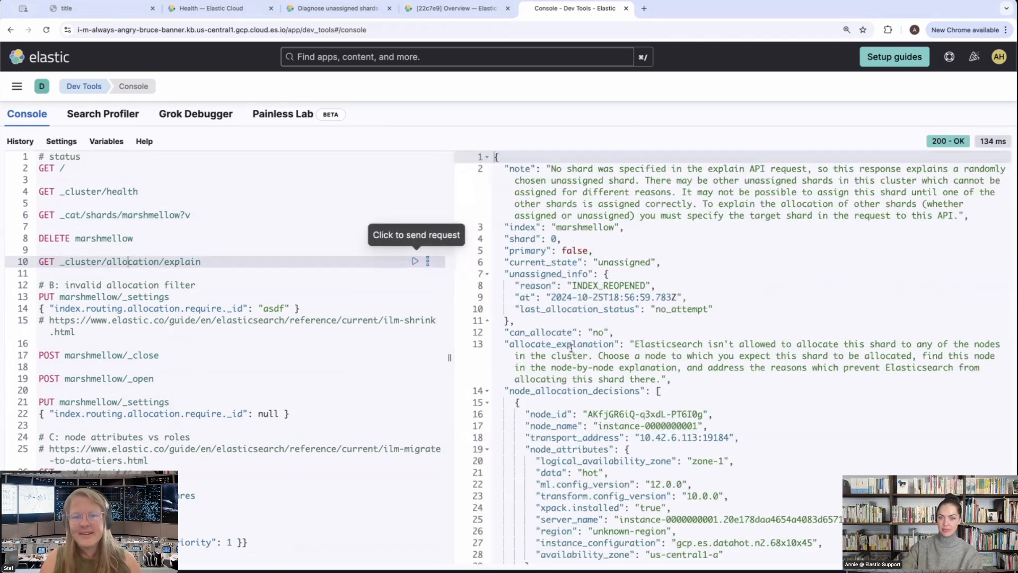
# Examine the allocation explain response for the unassigned reason, last allocation status, and the node decision with its decider explanation
pyautogui.scroll(-1, 799, 303)
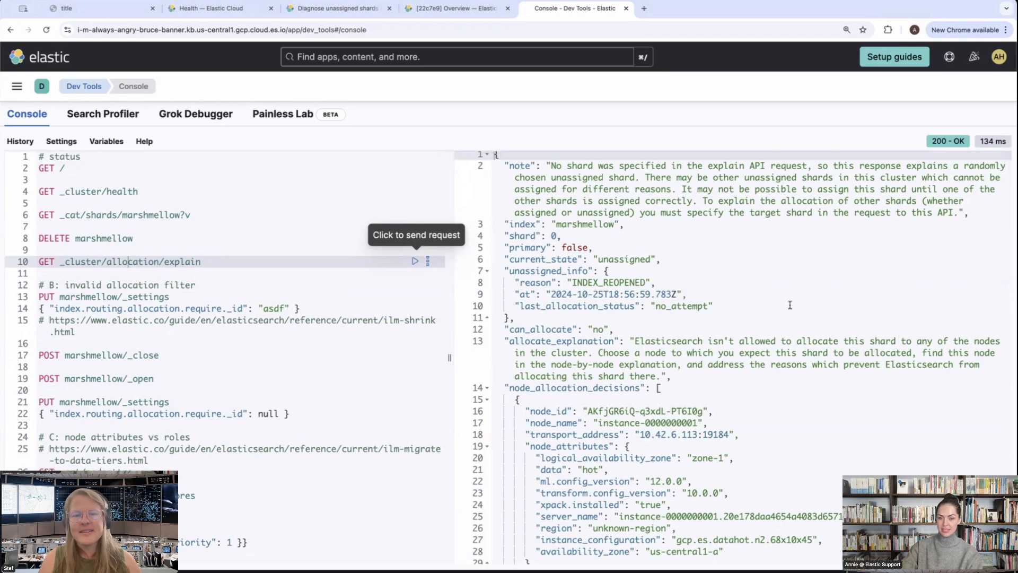
pyautogui.tripleClick(641, 281)
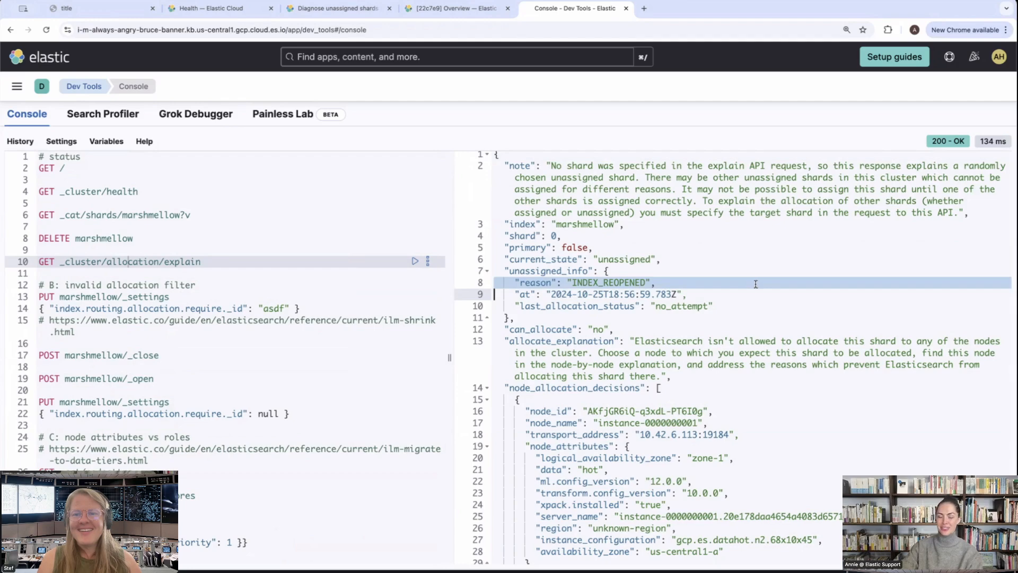
pyautogui.scroll(-3, 756, 284)
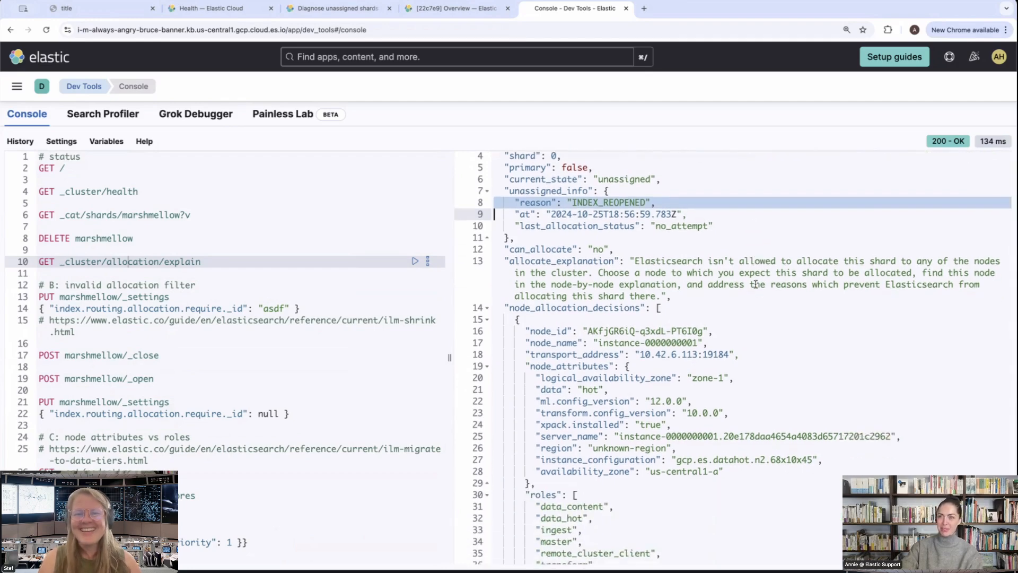
pyautogui.scroll(-1, 756, 284)
pyautogui.scroll(-8, 756, 284)
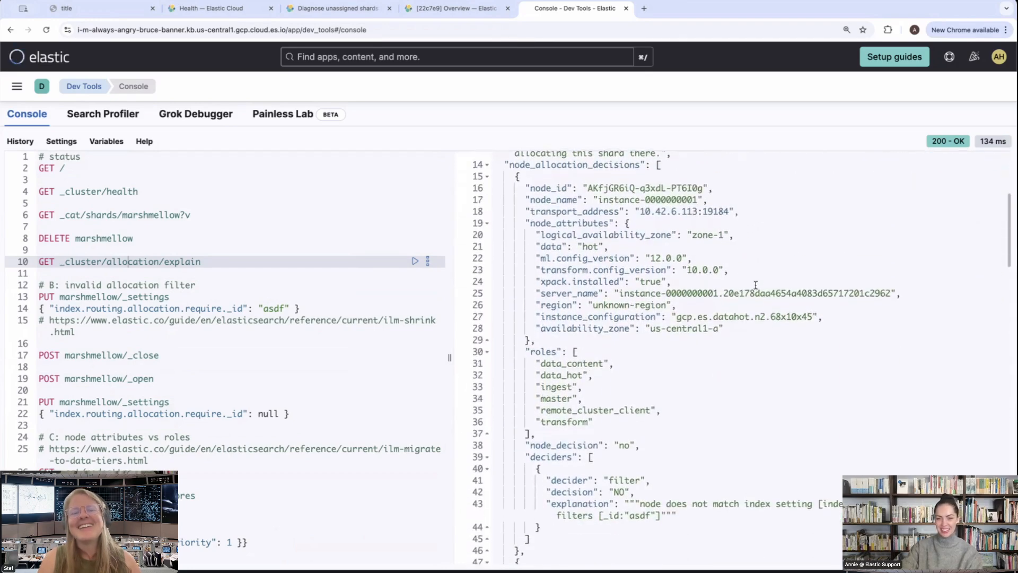
pyautogui.scroll(8, 756, 286)
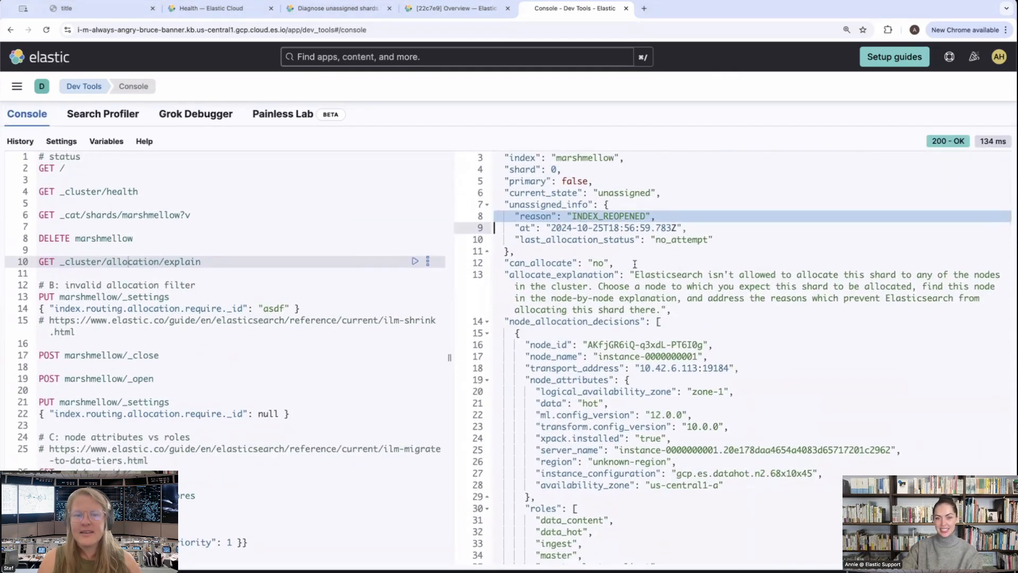
pyautogui.tripleClick(659, 241)
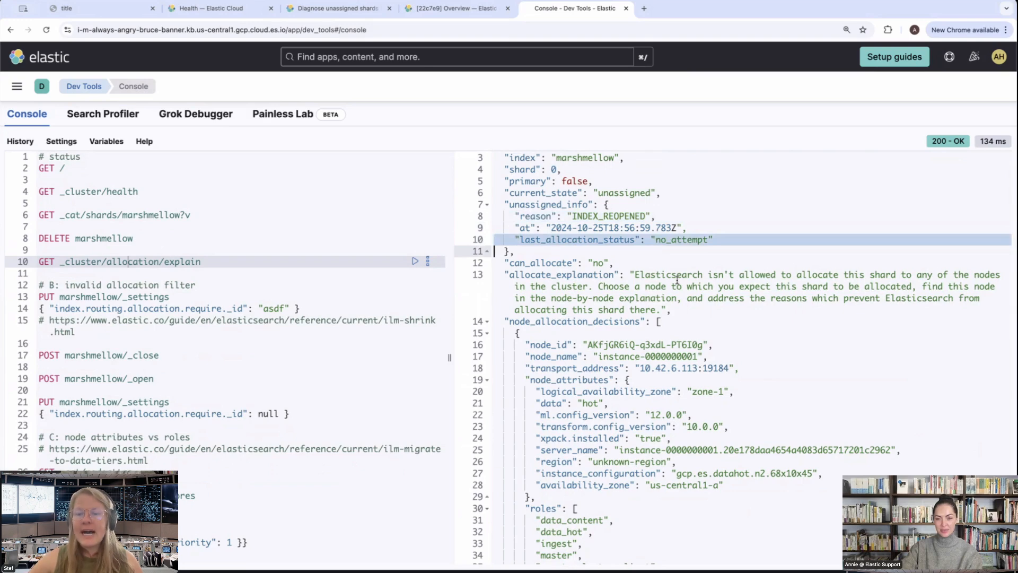
pyautogui.scroll(-4, 678, 280)
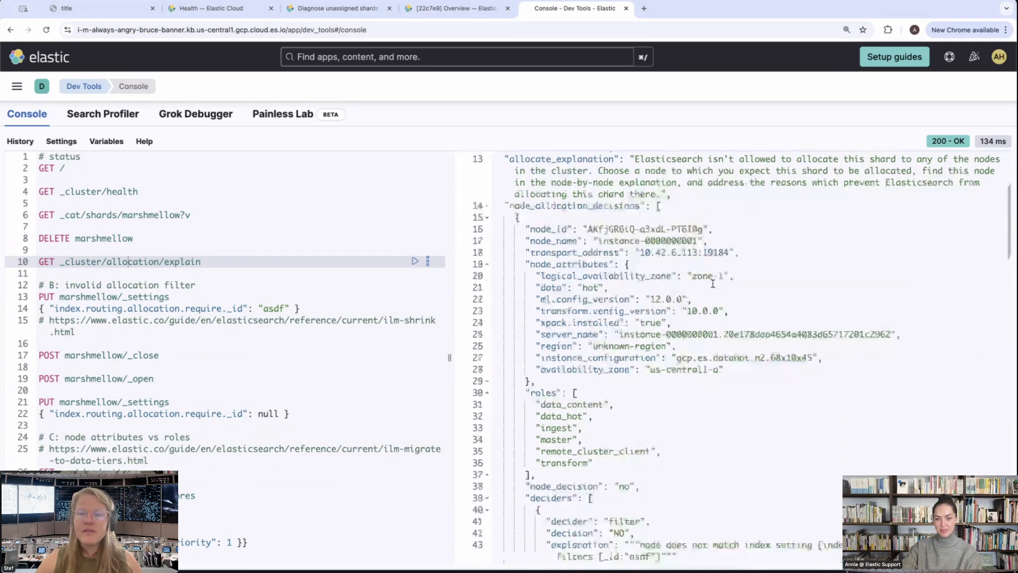
pyautogui.scroll(-5, 713, 284)
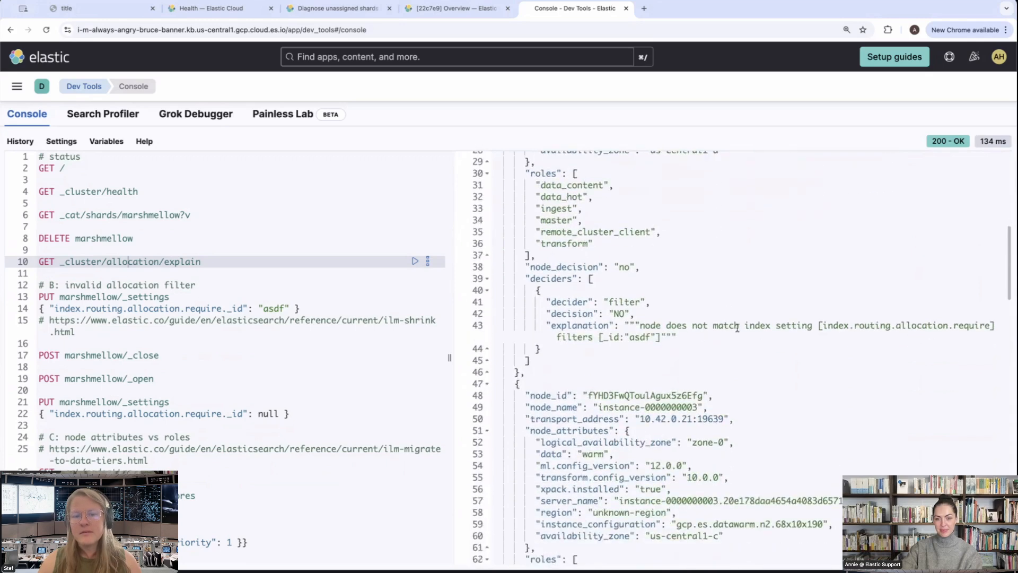
pyautogui.scroll(-1, 737, 328)
pyautogui.moveTo(708, 329); pyautogui.dragTo(494, 257)
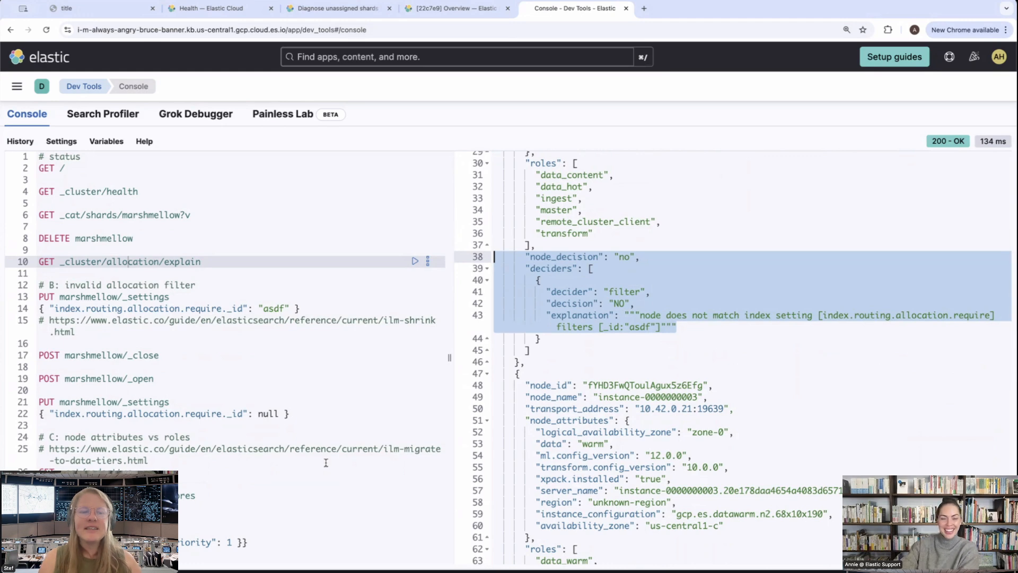
# Run PUT marshmellow/_settings with index.routing.allocation.require._id set to null and recheck the cluster with GET _cluster/health
pyautogui.click(128, 402)
pyautogui.click(415, 402)
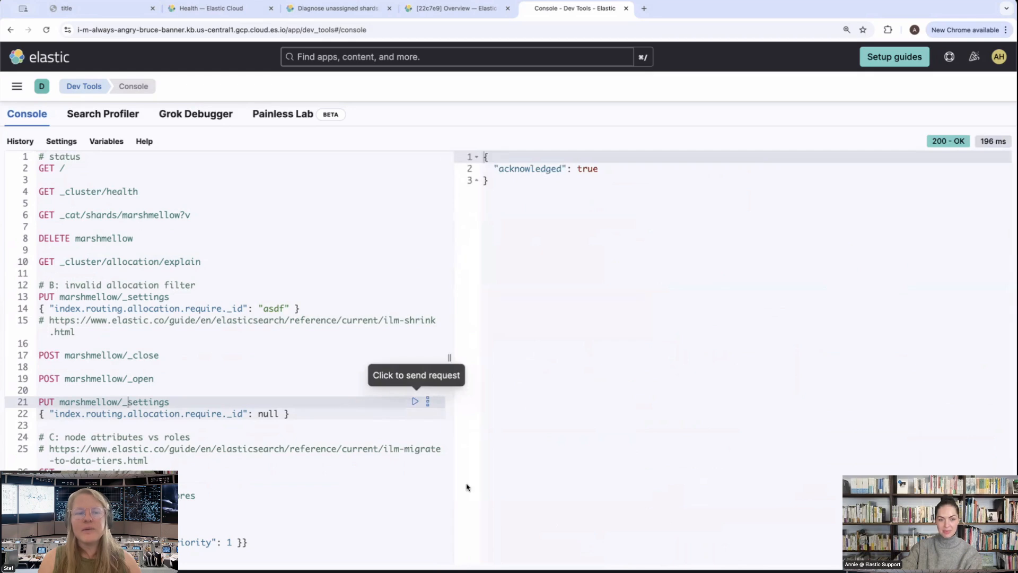
pyautogui.click(116, 190)
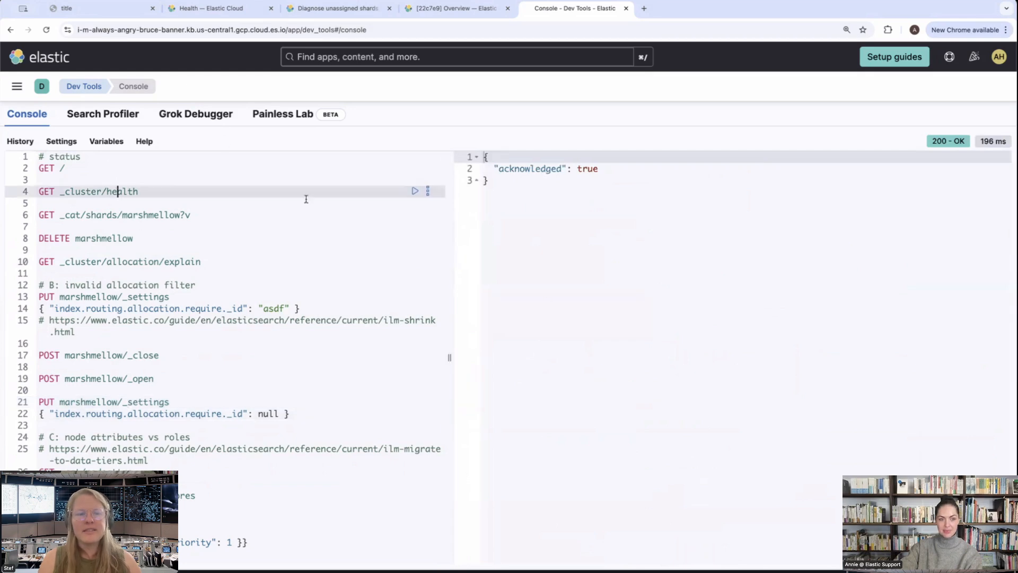
pyautogui.click(414, 191)
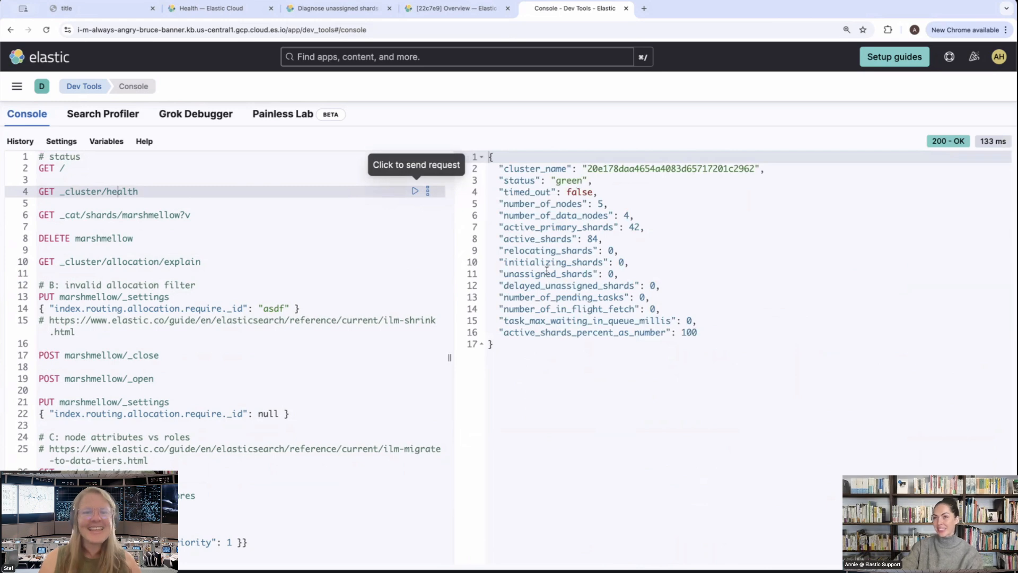
pyautogui.click(128, 214)
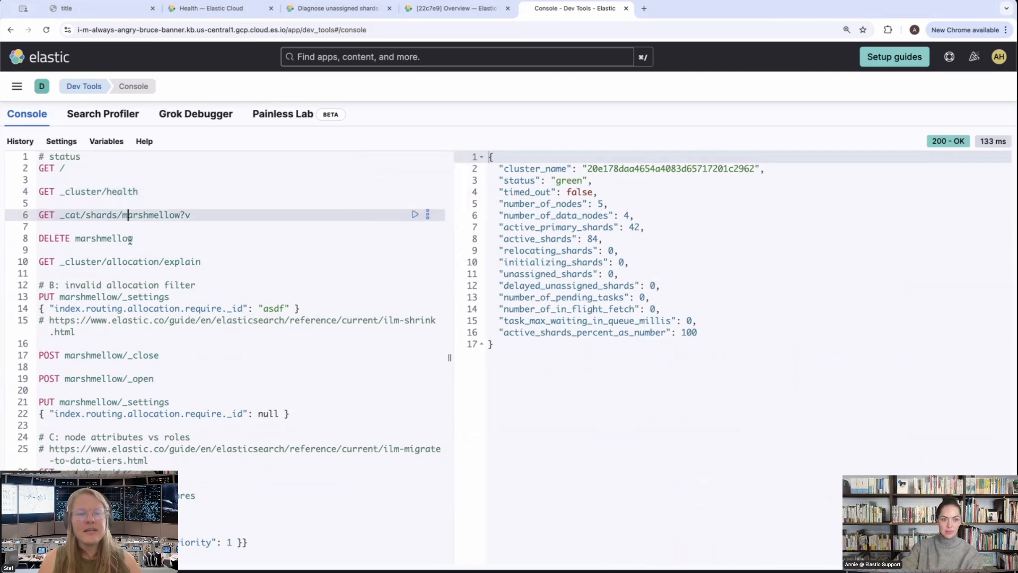
# Delete the whole "B: invalid allocation filter" section from the console editor, including its leftover blank line
pyautogui.scroll(-2, 215, 263)
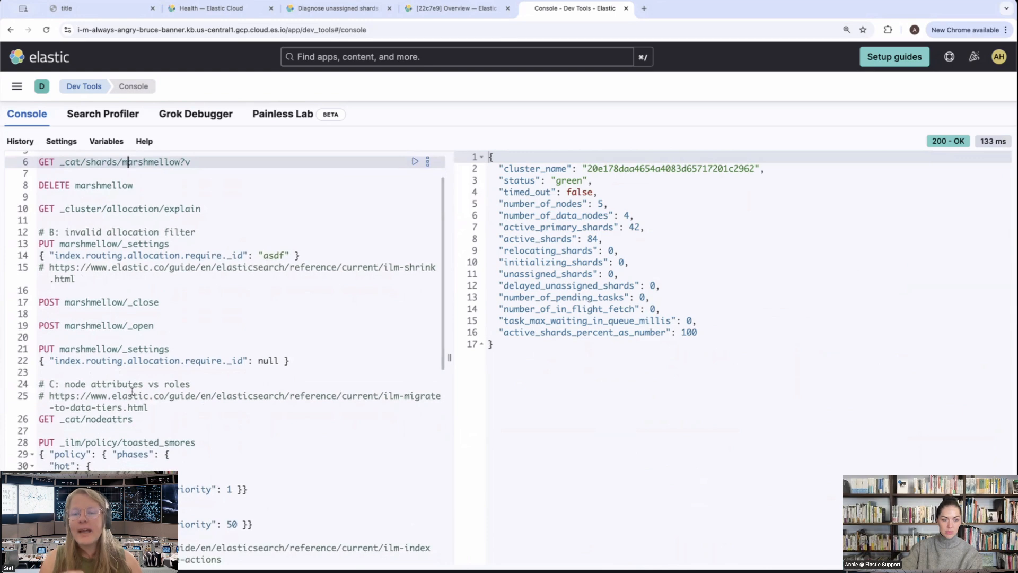
pyautogui.click(164, 361)
pyautogui.moveTo(290, 361); pyautogui.dragTo(31, 224)
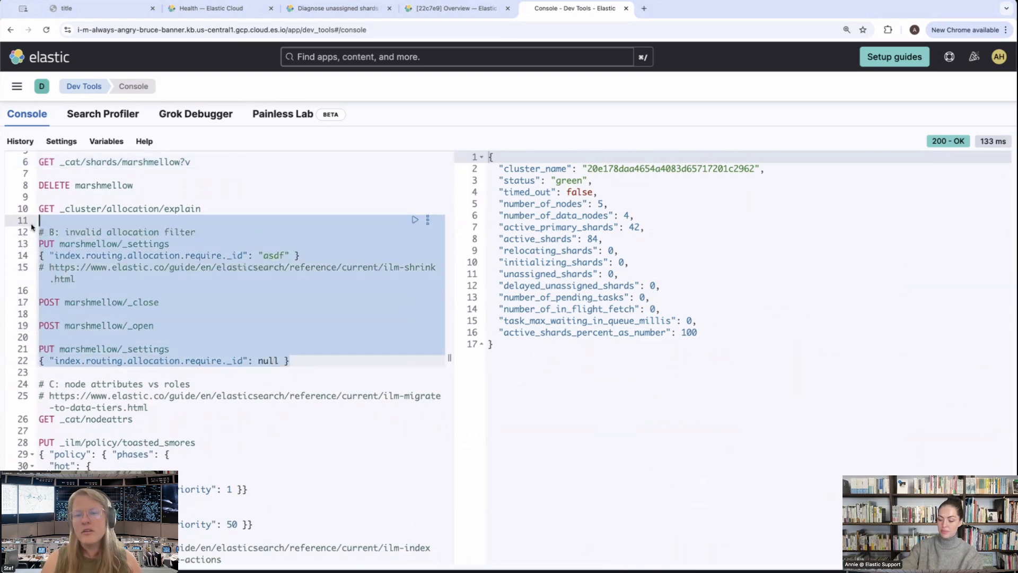
pyautogui.press('BackSpace')
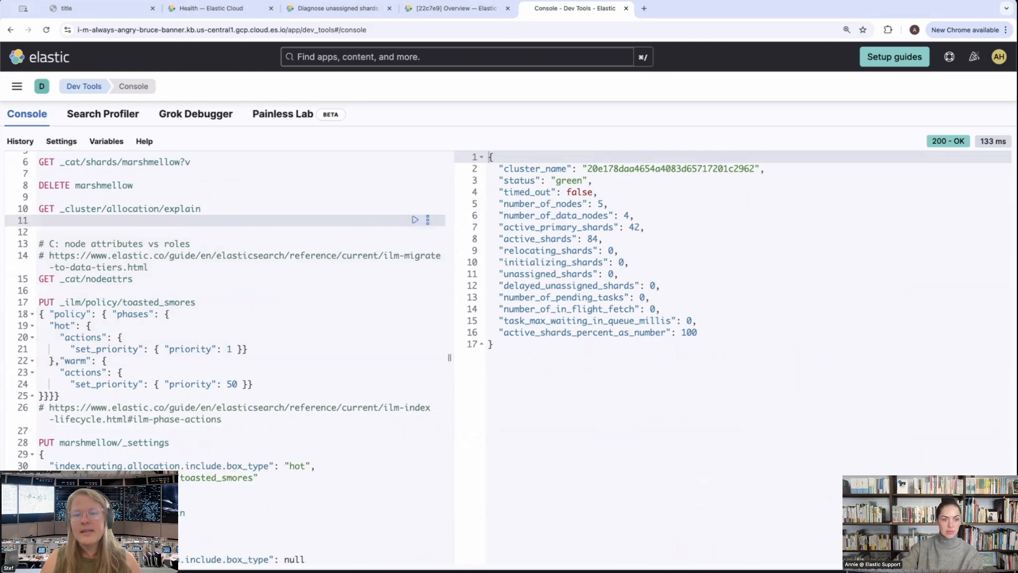
pyautogui.press('BackSpace')
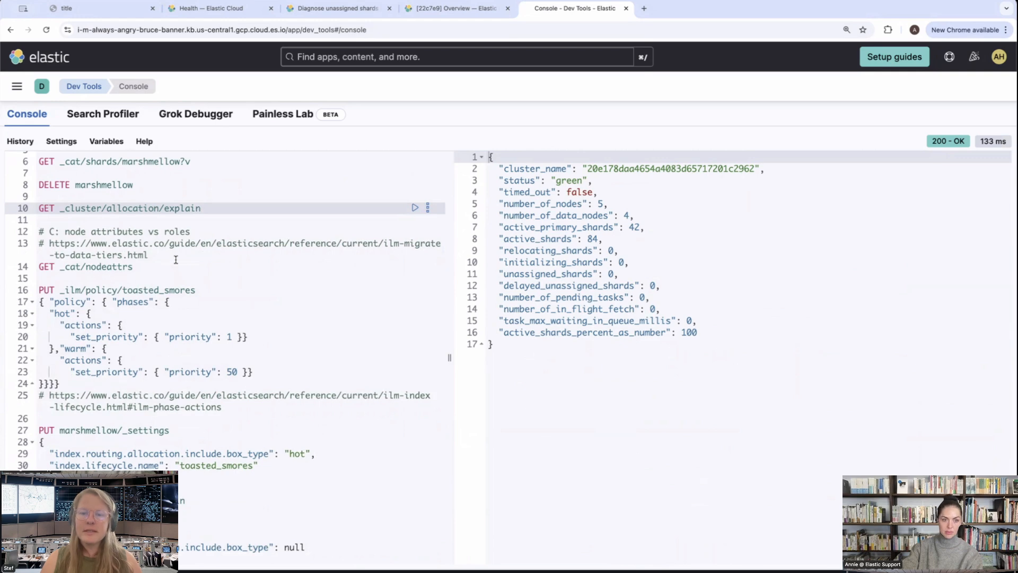
pyautogui.scroll(-1, 217, 272)
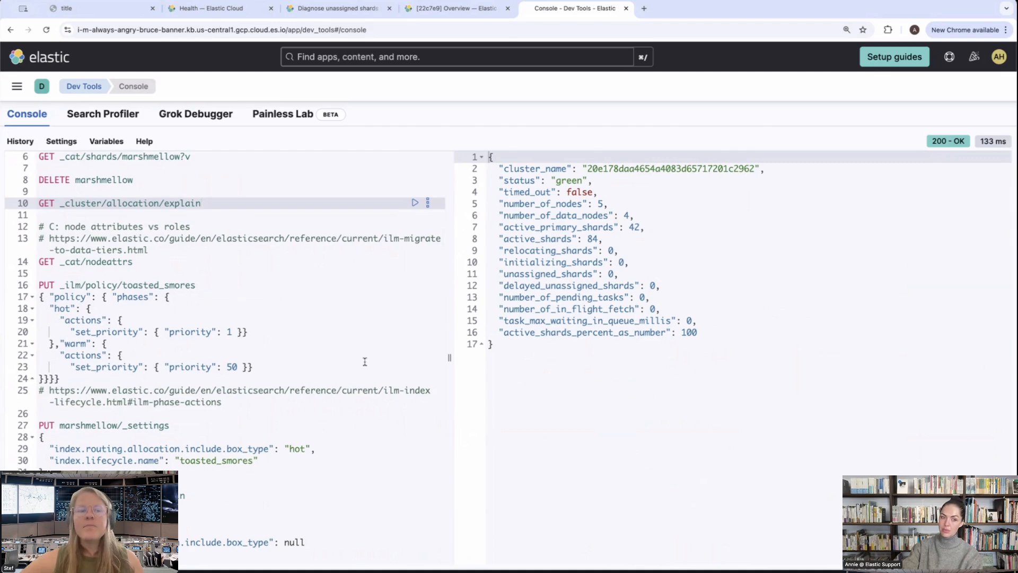
pyautogui.scroll(2, 365, 361)
pyautogui.scroll(-5, 365, 361)
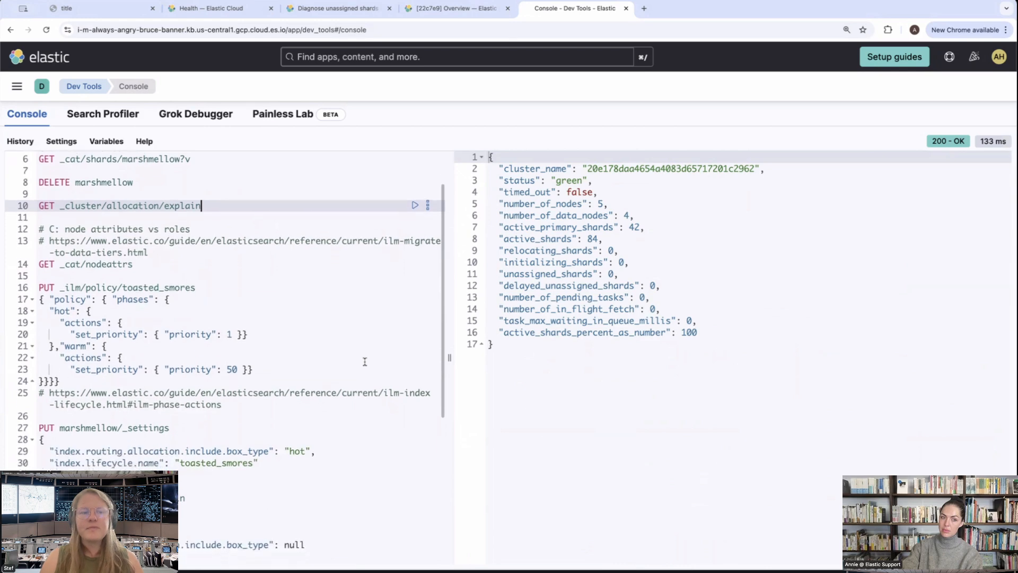
pyautogui.scroll(4, 365, 361)
pyautogui.scroll(-3, 364, 361)
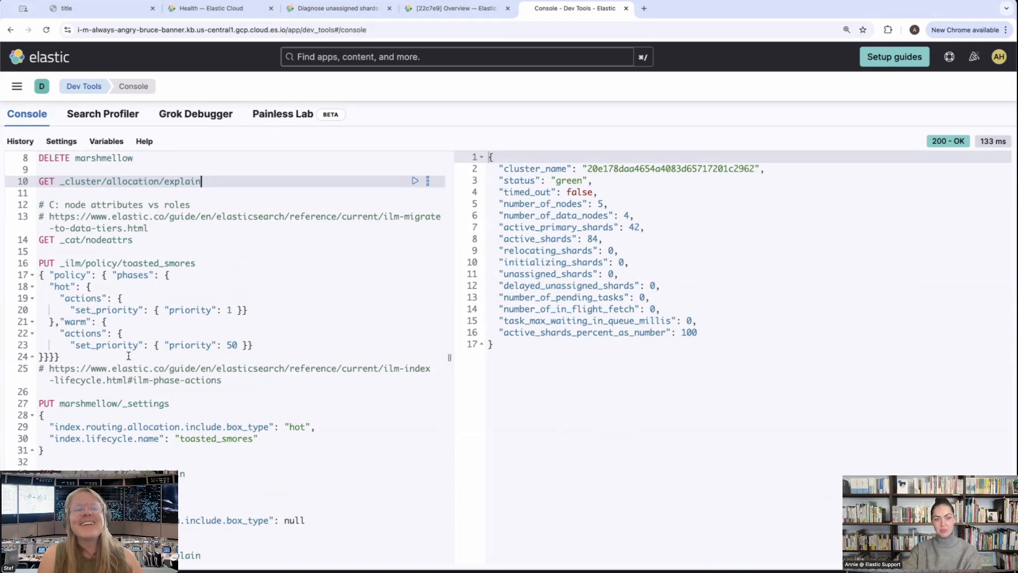
# Create the toasted_smores ILM policy by running its PUT request with set_priority 1 for the hot phase and 50 for the warm phase
pyautogui.click(96, 240)
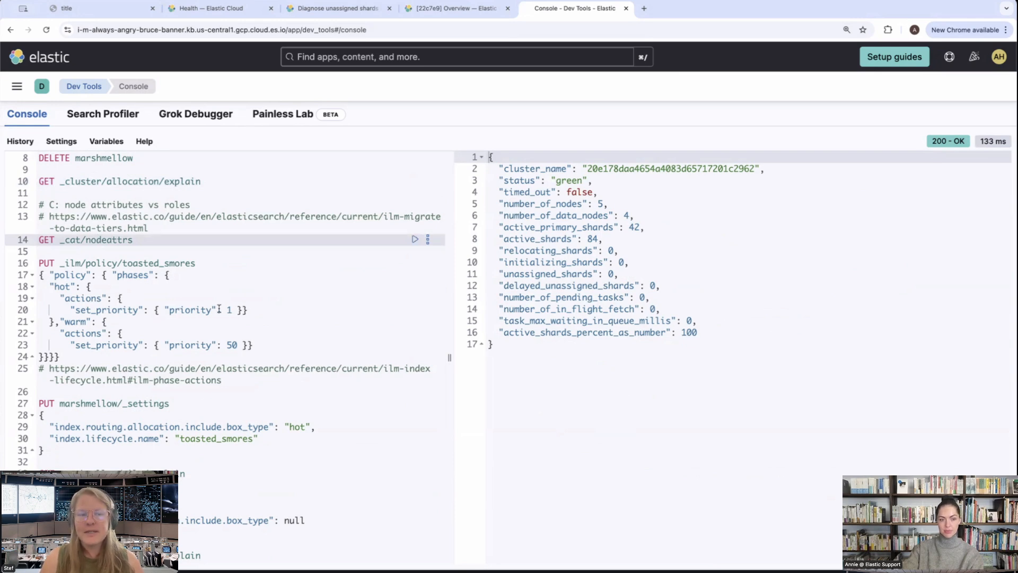
pyautogui.click(143, 262)
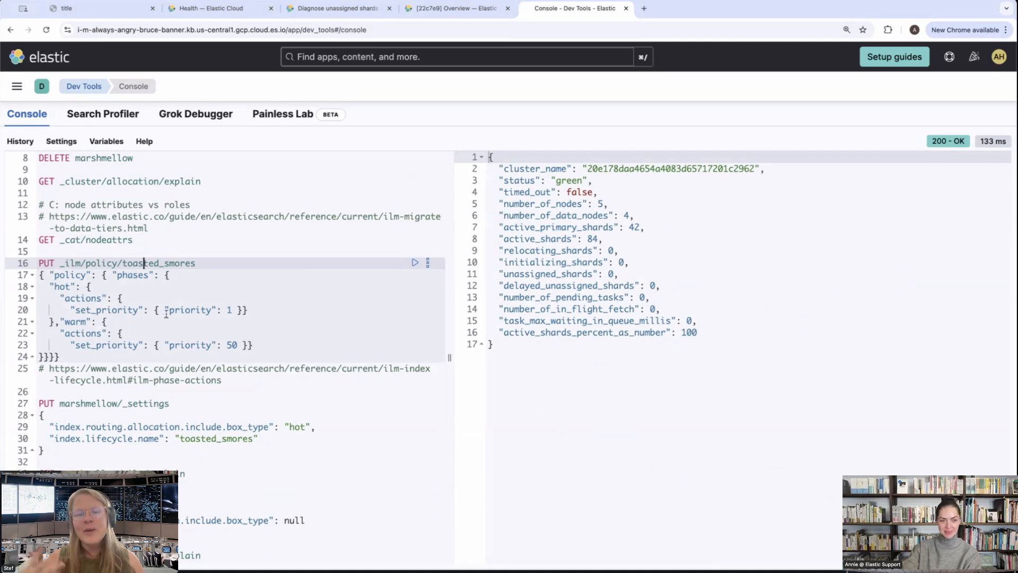
pyautogui.moveTo(44, 287); pyautogui.dragTo(146, 294)
pyautogui.moveTo(245, 306); pyautogui.dragTo(284, 313)
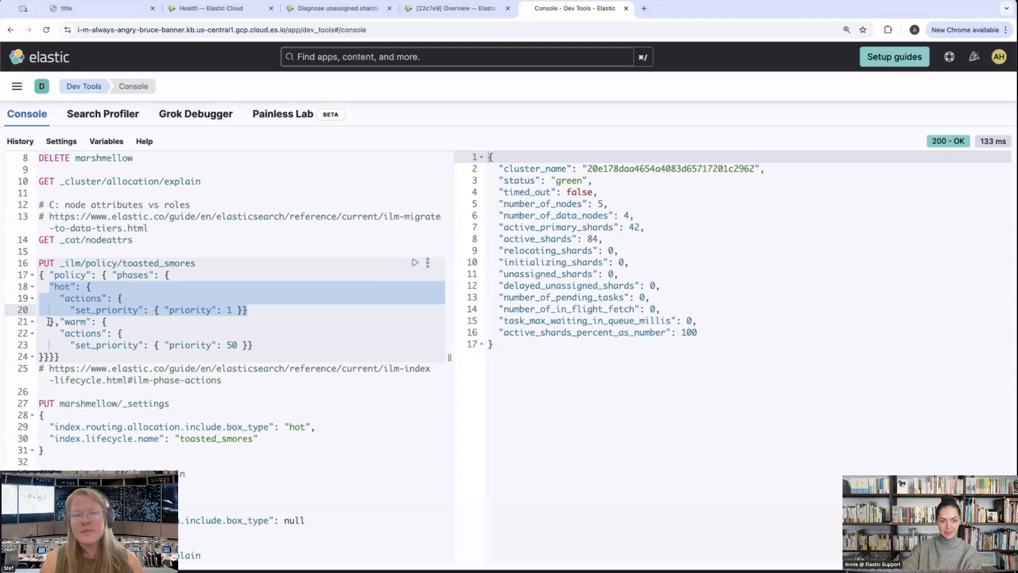
pyautogui.moveTo(49, 322); pyautogui.dragTo(270, 348)
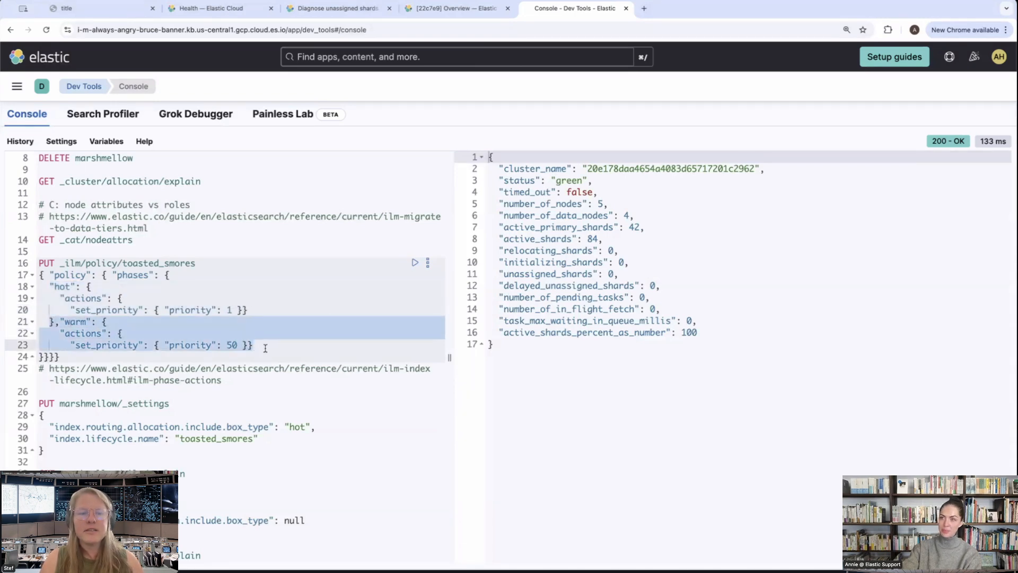
pyautogui.click(414, 264)
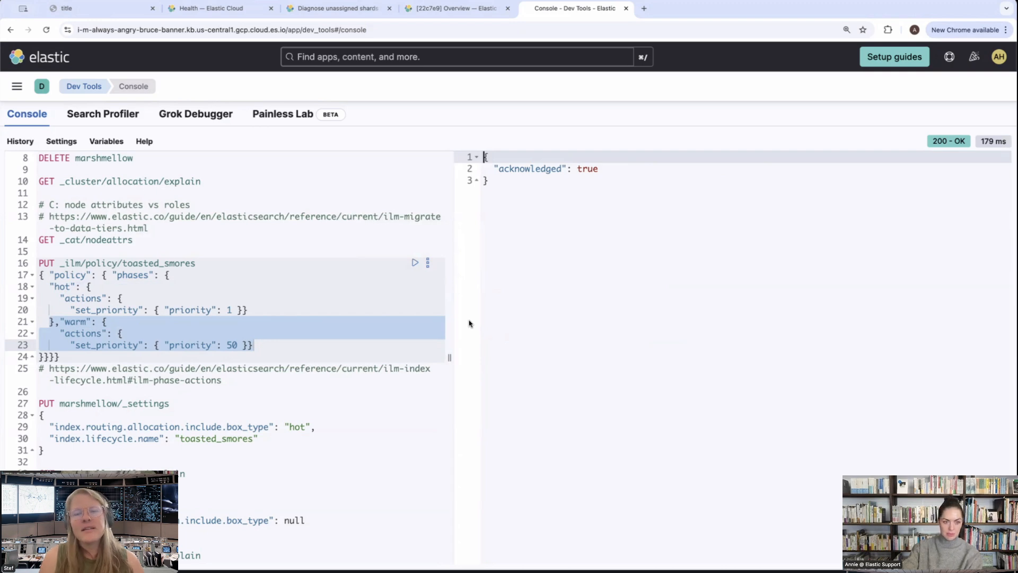
pyautogui.click(82, 240)
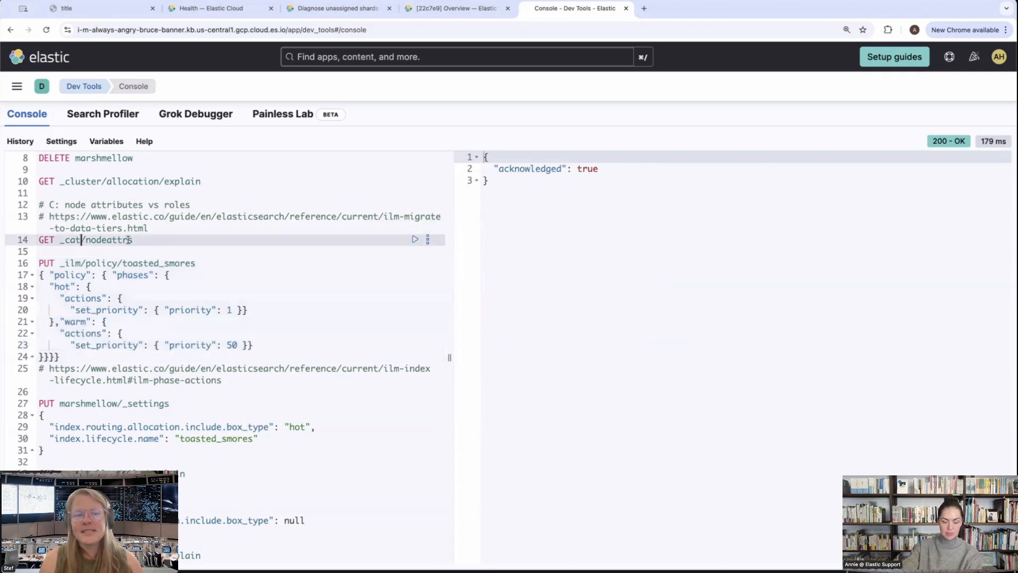
pyautogui.click(415, 240)
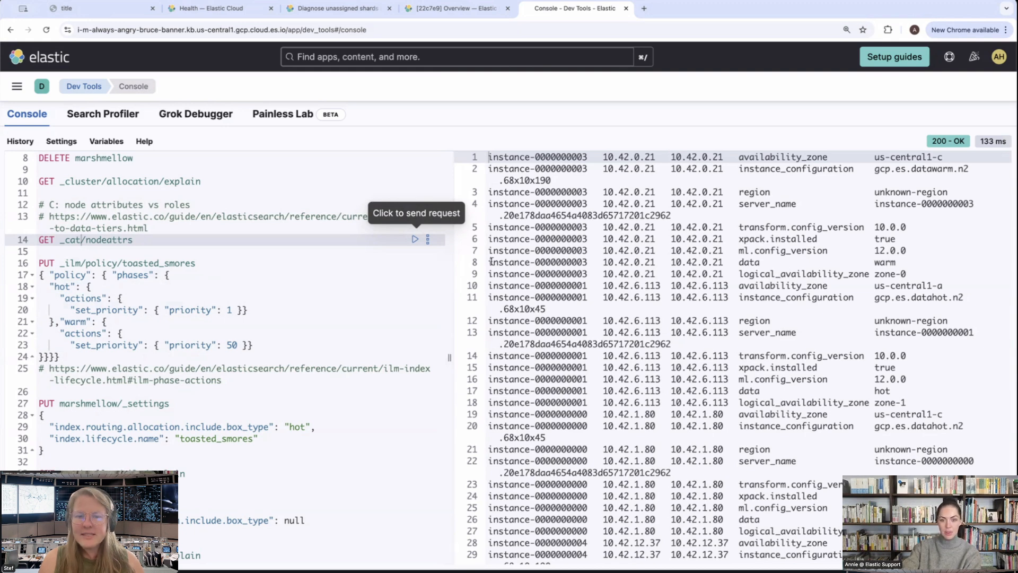
pyautogui.tripleClick(638, 263)
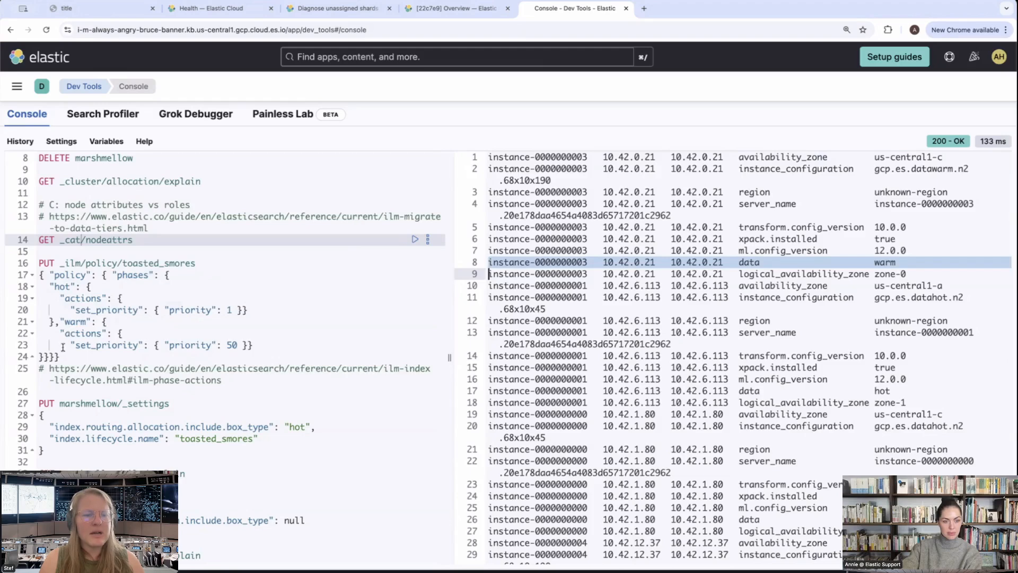
# Replace box_type with data in the include filter of the marshmellow settings request that assigns the toasted_smores policy
pyautogui.scroll(-2, 63, 347)
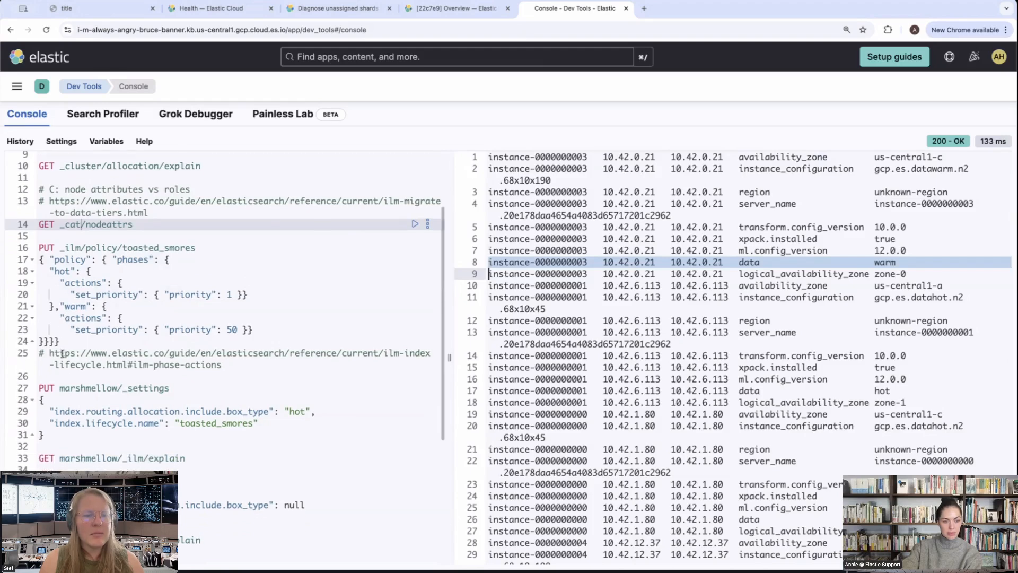
pyautogui.click(290, 405)
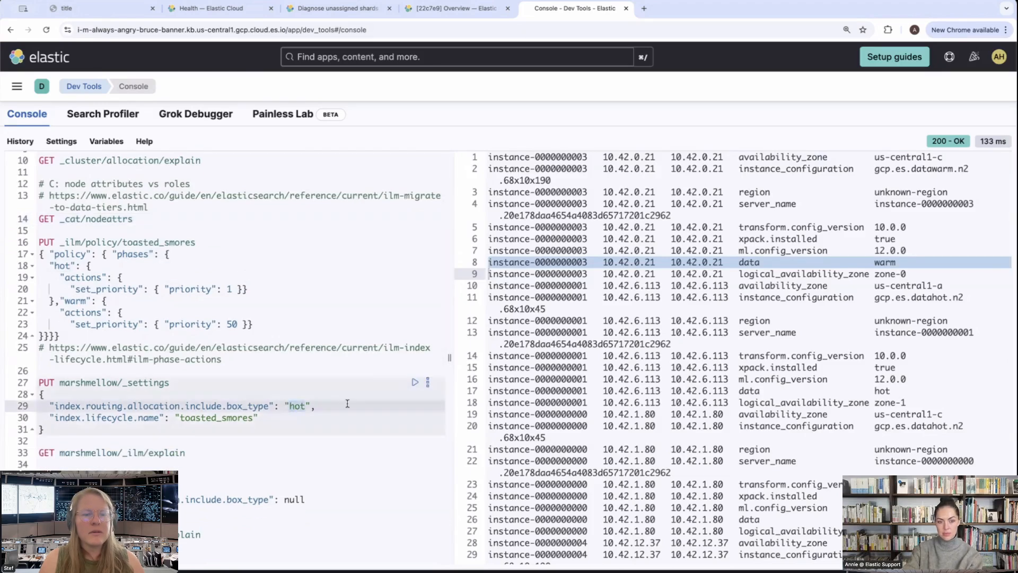
pyautogui.click(270, 405)
pyautogui.scroll(-1, 242, 406)
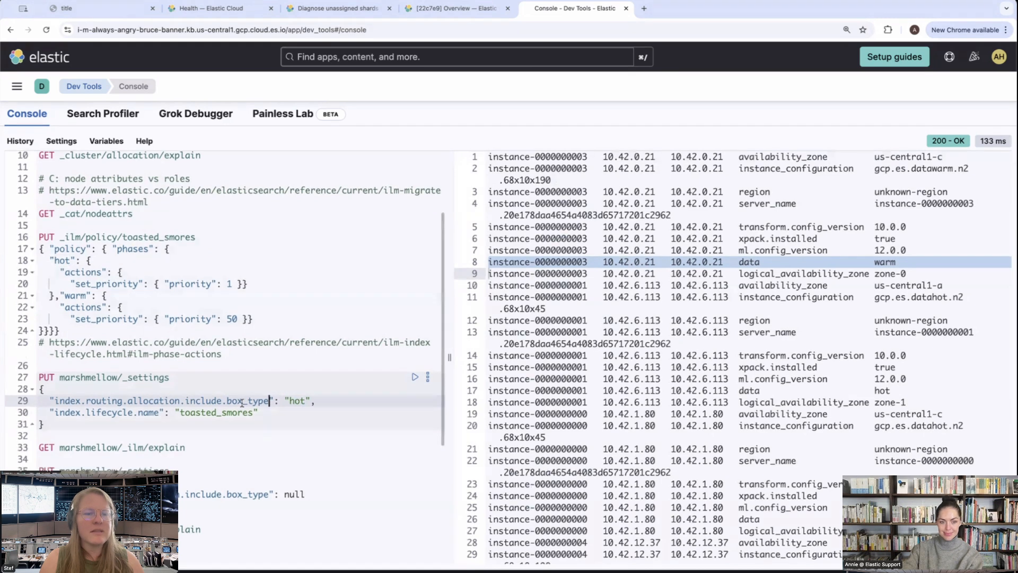
pyautogui.moveTo(269, 401); pyautogui.dragTo(228, 401)
pyautogui.scroll(1, 232, 401)
pyautogui.write('data')
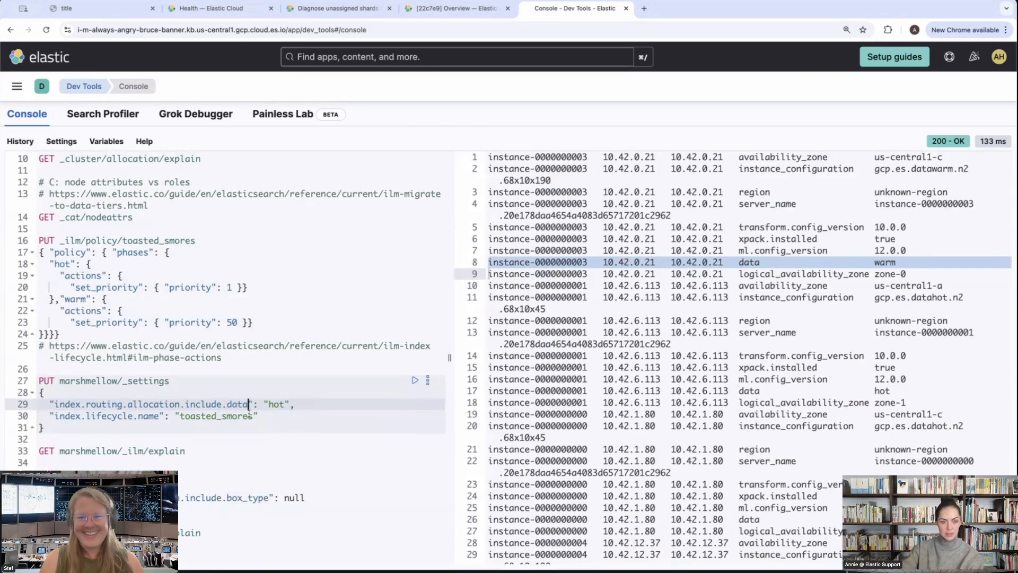
pyautogui.click(330, 403)
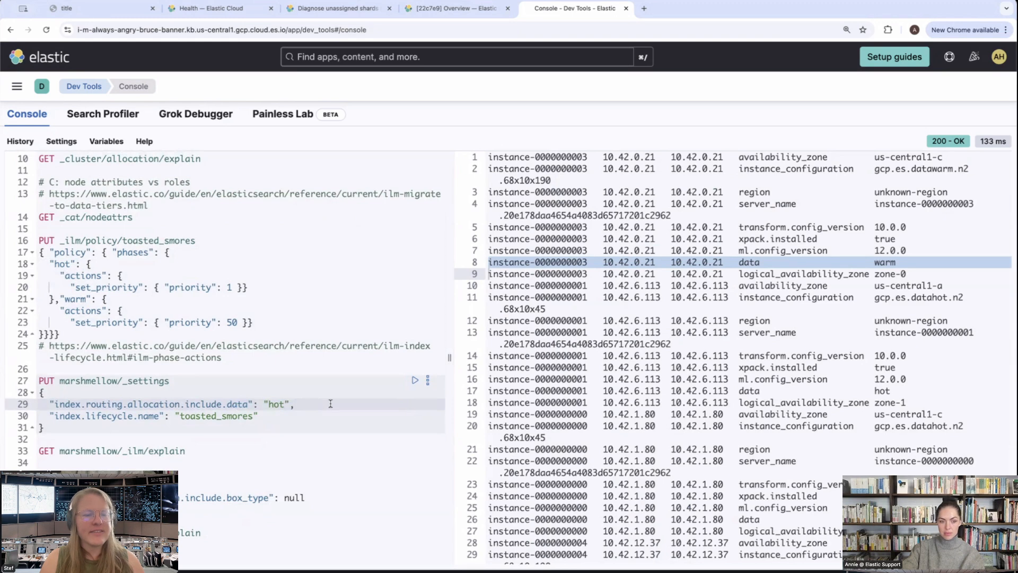
# Replace box_type with data in the include filter of the marshmellow settings request that sets the filter to null
pyautogui.scroll(-4, 230, 434)
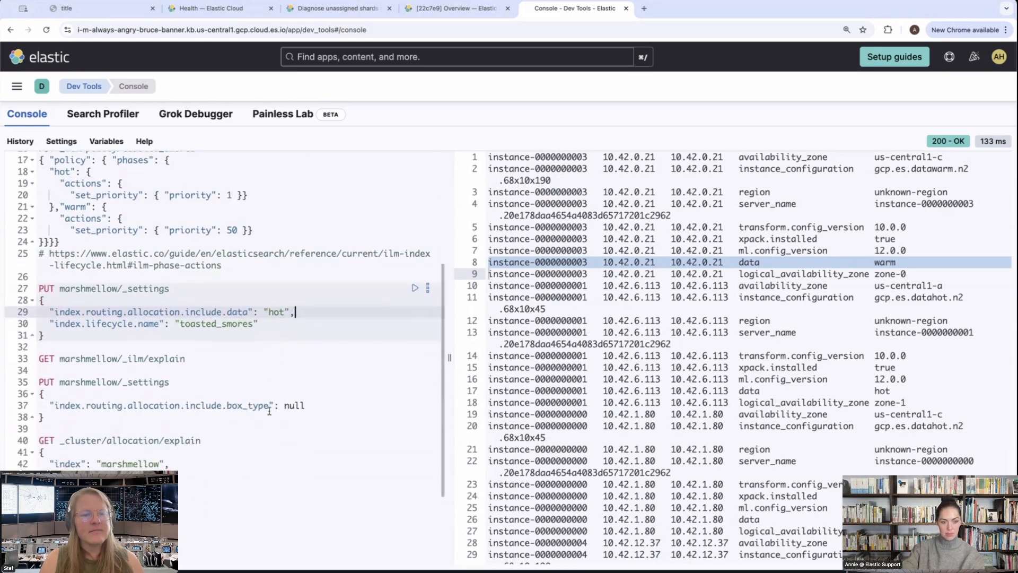
pyautogui.click(270, 408)
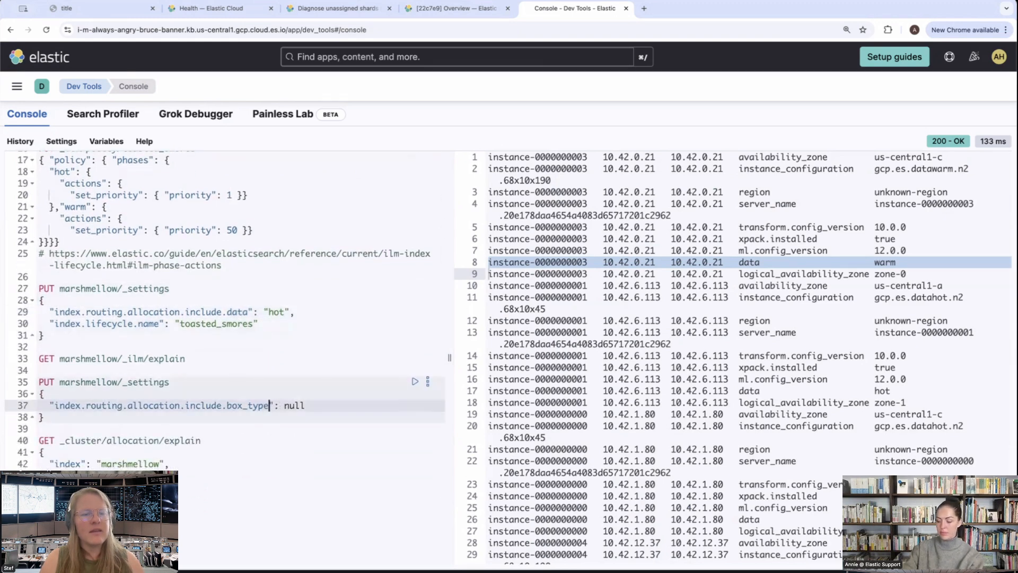
pyautogui.press('BackSpace')
pyautogui.press('BackSpace')
pyautogui.press('BackSpace')
pyautogui.press('BackSpace')
pyautogui.press('BackSpace')
pyautogui.press('BackSpace')
pyautogui.press('BackSpace')
pyautogui.press('BackSpace')
pyautogui.write('d')
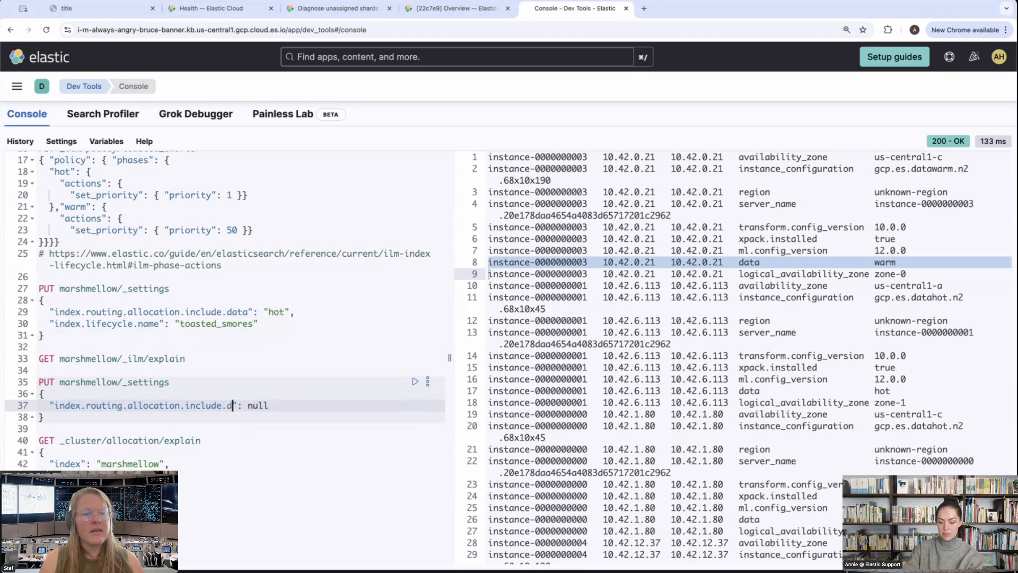
pyautogui.write('ata')
pyautogui.click(300, 409)
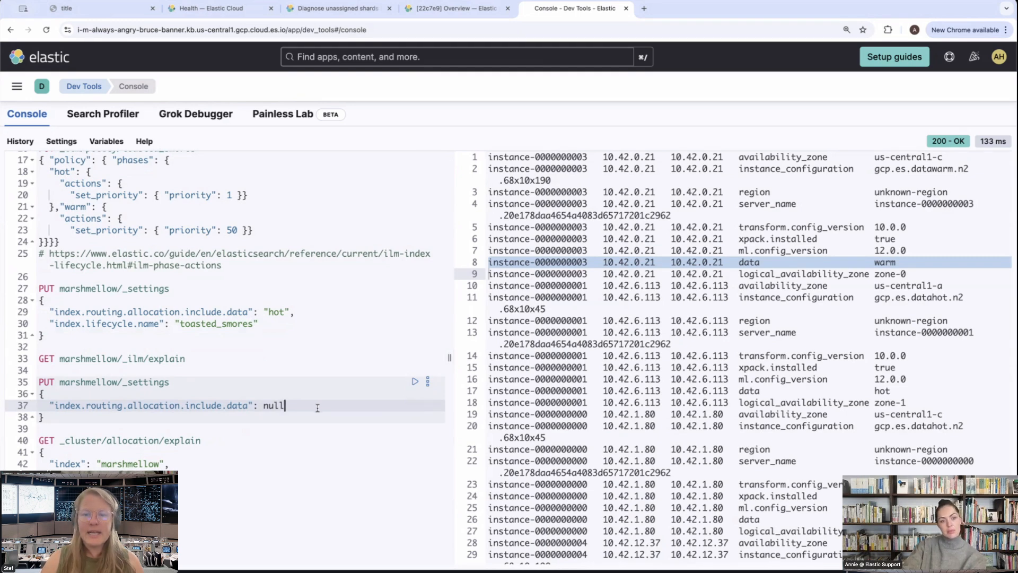
# Run the PUT marshmellow/_settings request that sets the include.data filter to "hot" and assigns the toasted_smores lifecycle policy
pyautogui.scroll(4, 317, 407)
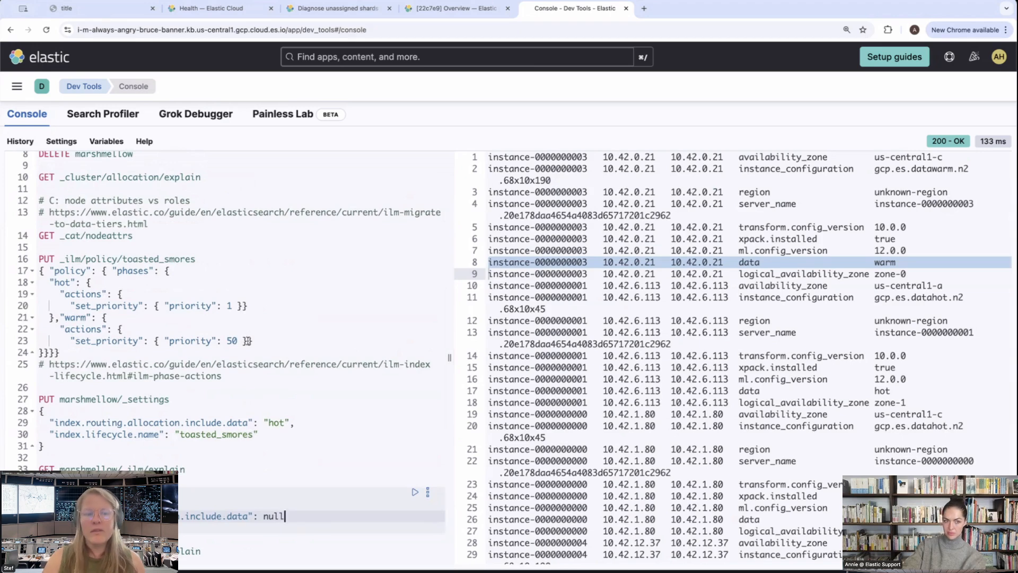
pyautogui.scroll(-2, 245, 339)
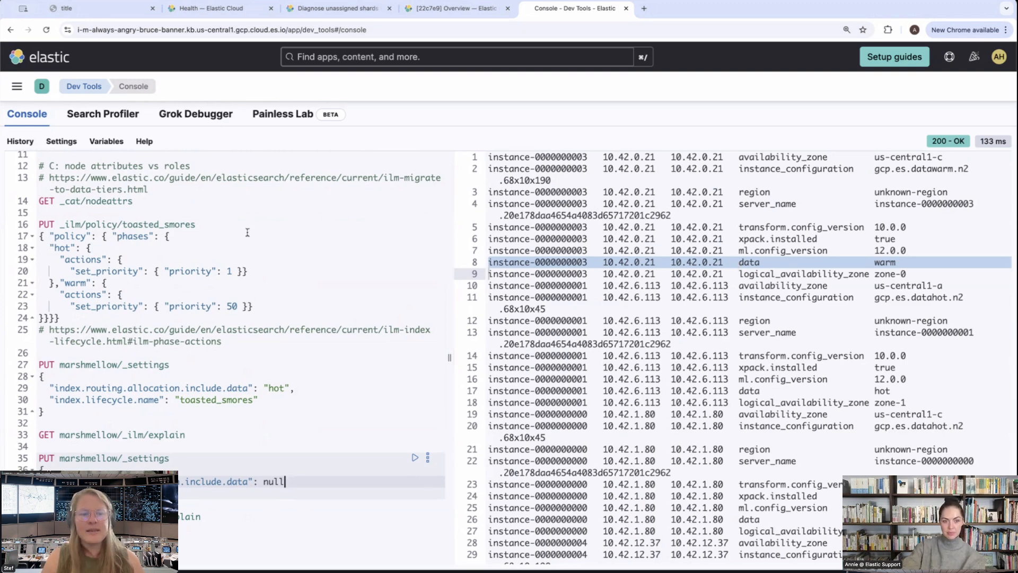
pyautogui.scroll(5, 247, 234)
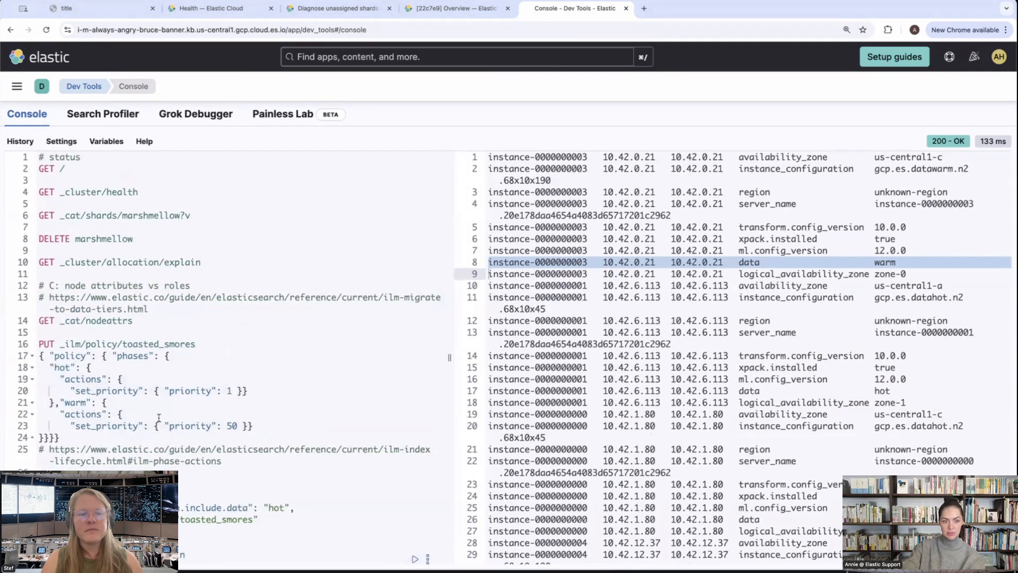
pyautogui.scroll(-3, 162, 419)
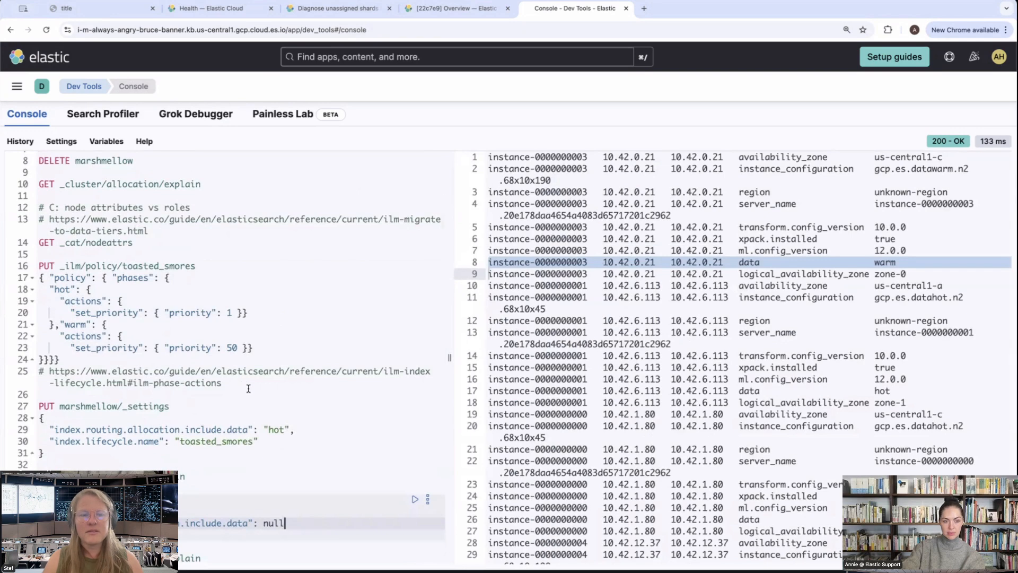
pyautogui.scroll(-6, 244, 384)
pyautogui.scroll(-2, 250, 387)
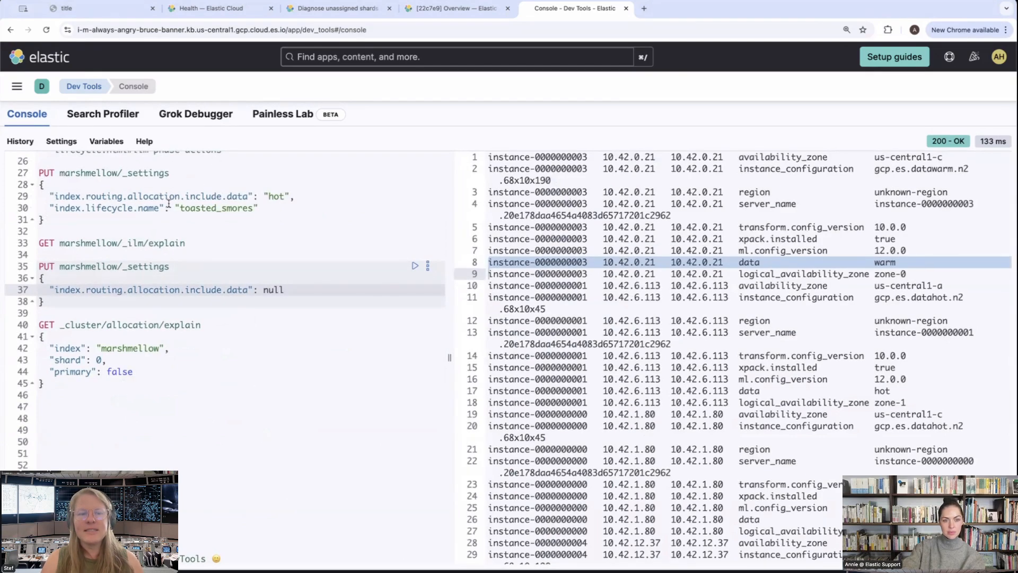
pyautogui.moveTo(172, 208); pyautogui.dragTo(260, 208)
pyautogui.click(266, 207)
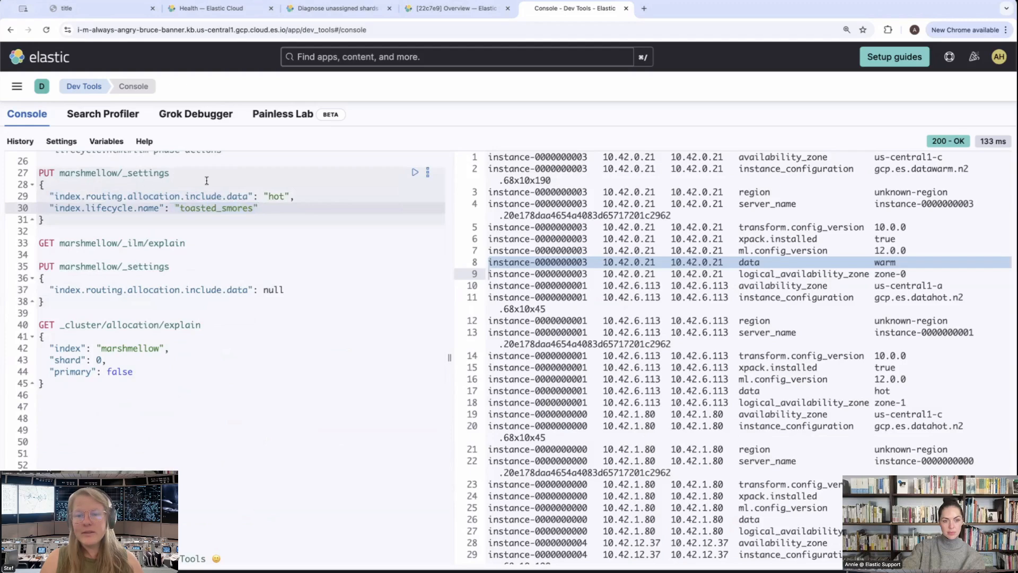
pyautogui.click(225, 180)
pyautogui.click(226, 174)
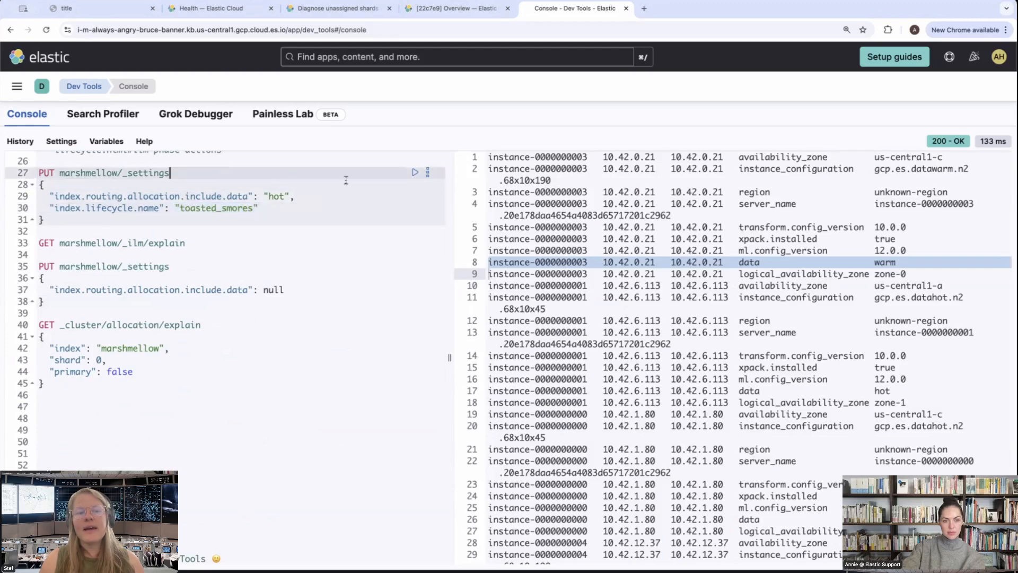
pyautogui.click(416, 172)
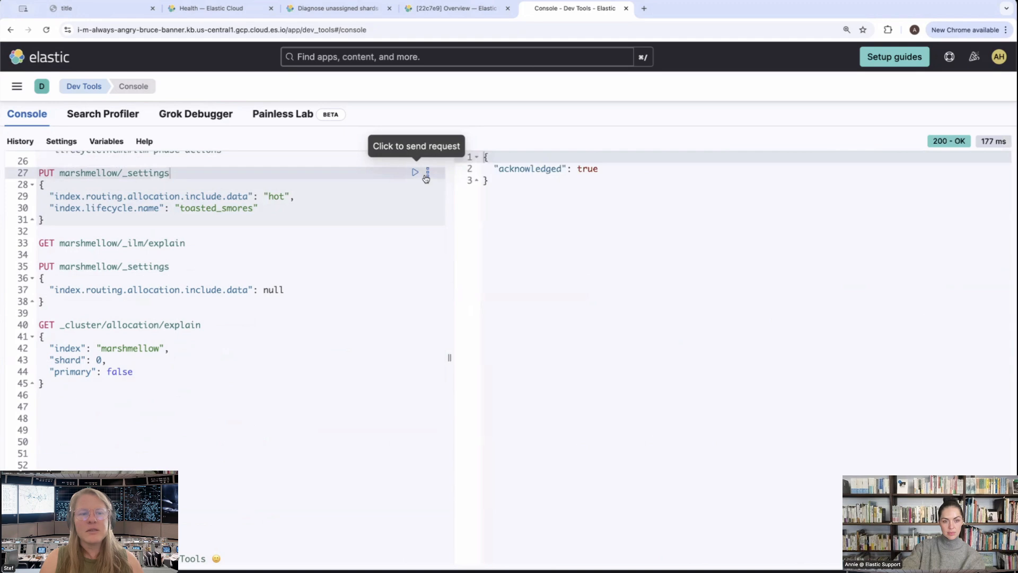
# Run GET marshmellow/_ilm/explain and examine the index's phase, action and step_info message
pyautogui.click(123, 242)
pyautogui.click(416, 243)
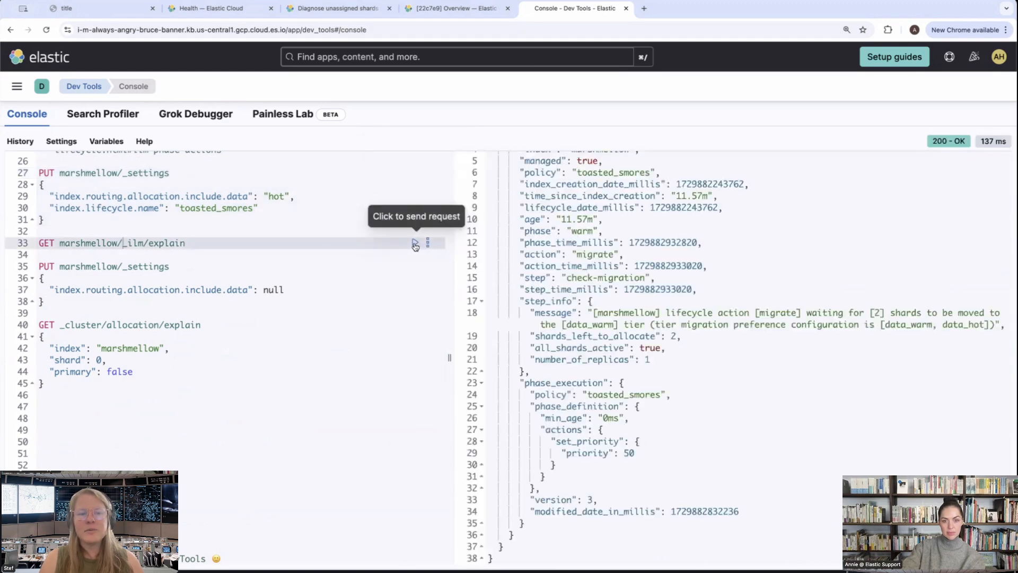
pyautogui.click(603, 231)
pyautogui.moveTo(562, 232); pyautogui.dragTo(520, 232)
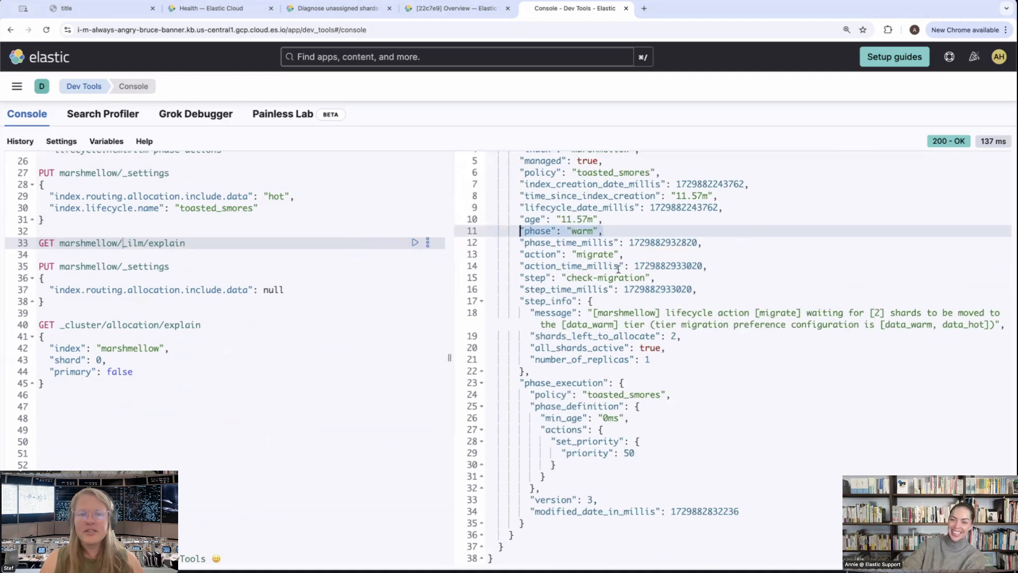
pyautogui.click(593, 254)
pyautogui.moveTo(573, 253); pyautogui.dragTo(519, 253)
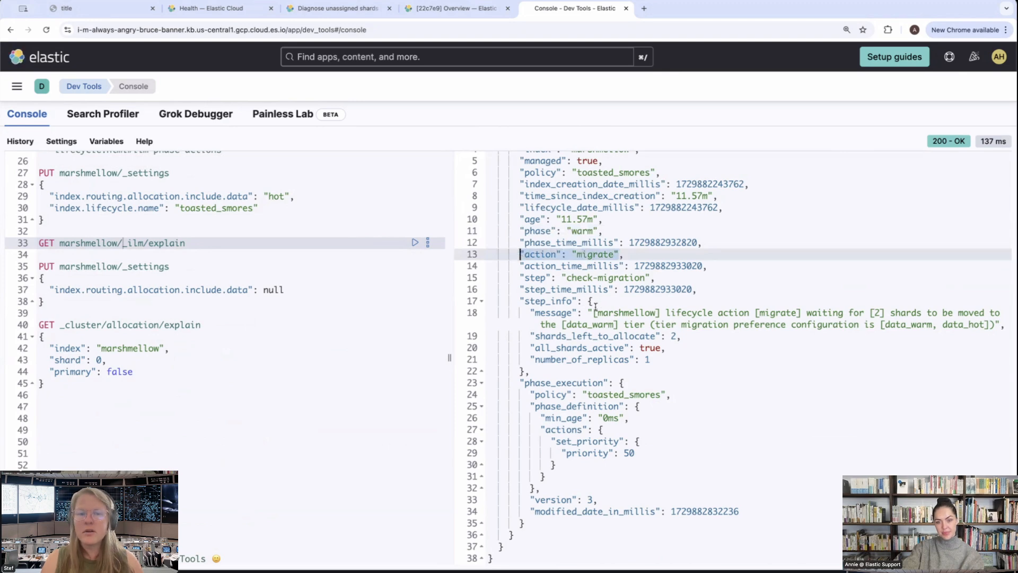
pyautogui.moveTo(594, 306); pyautogui.dragTo(657, 312)
pyautogui.click(658, 311)
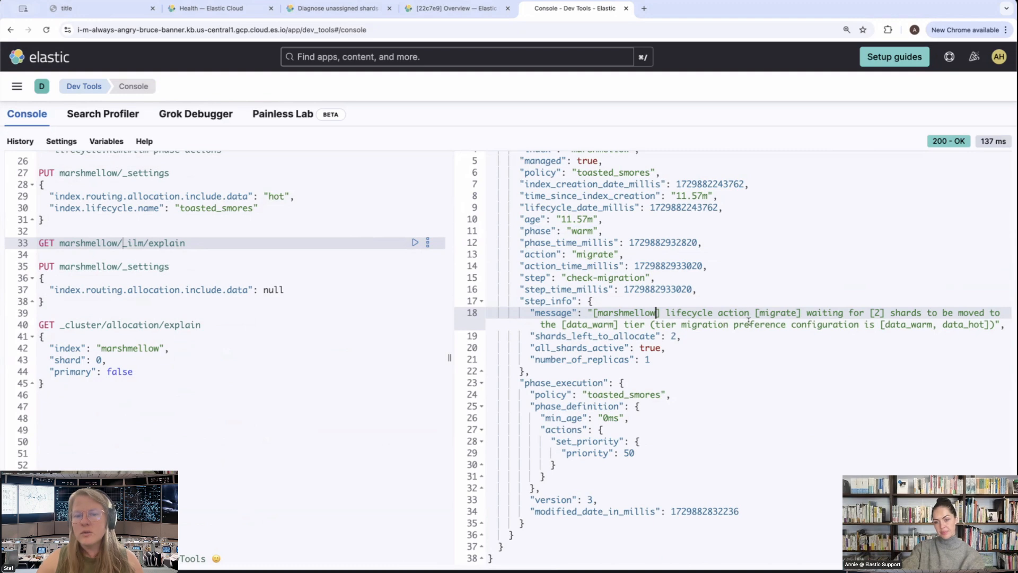
pyautogui.click(751, 334)
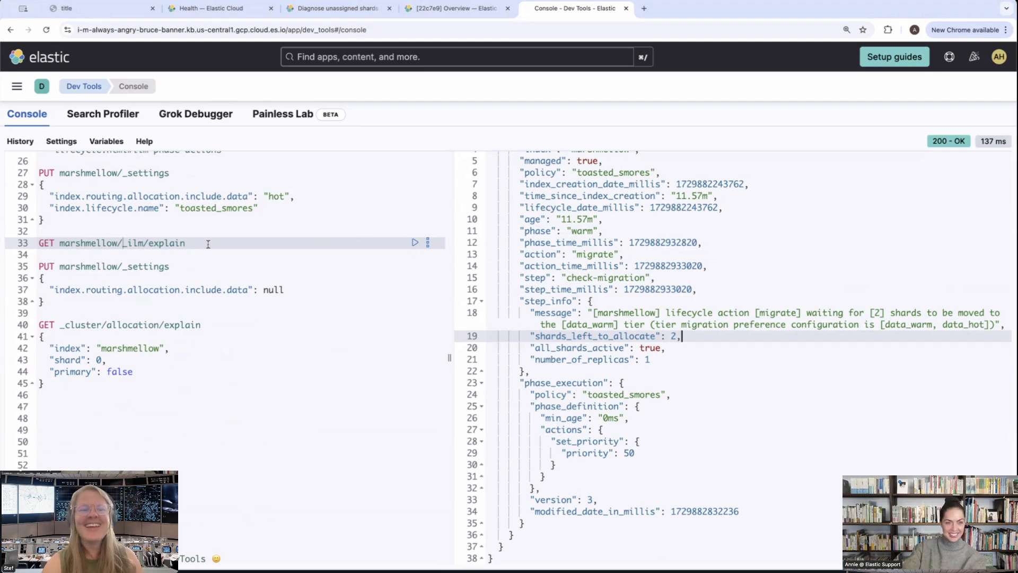
# Run GET _cluster/allocation/explain for replica shard 0 of marshmellow and check the shard's current_state
pyautogui.click(196, 325)
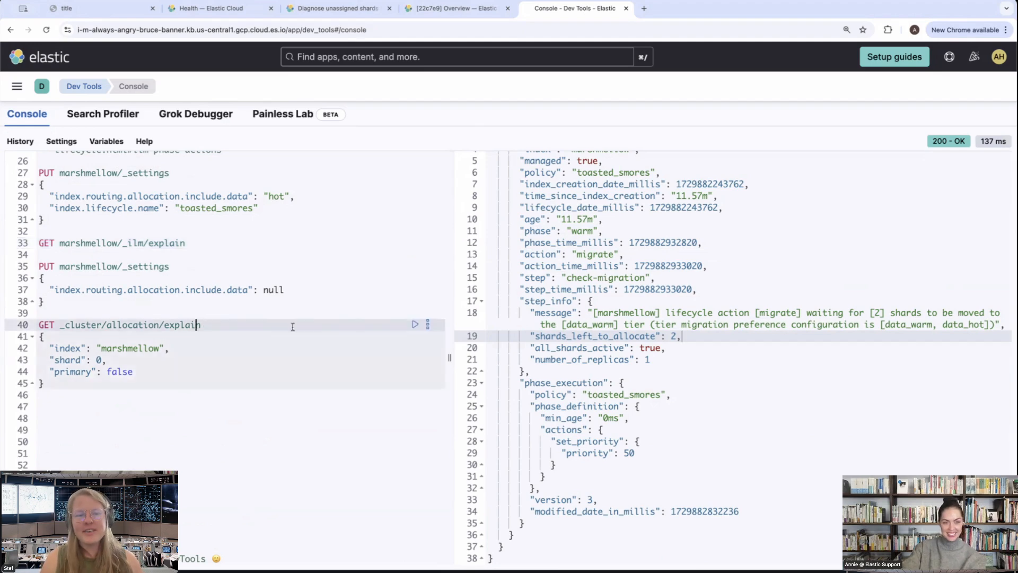
pyautogui.click(415, 324)
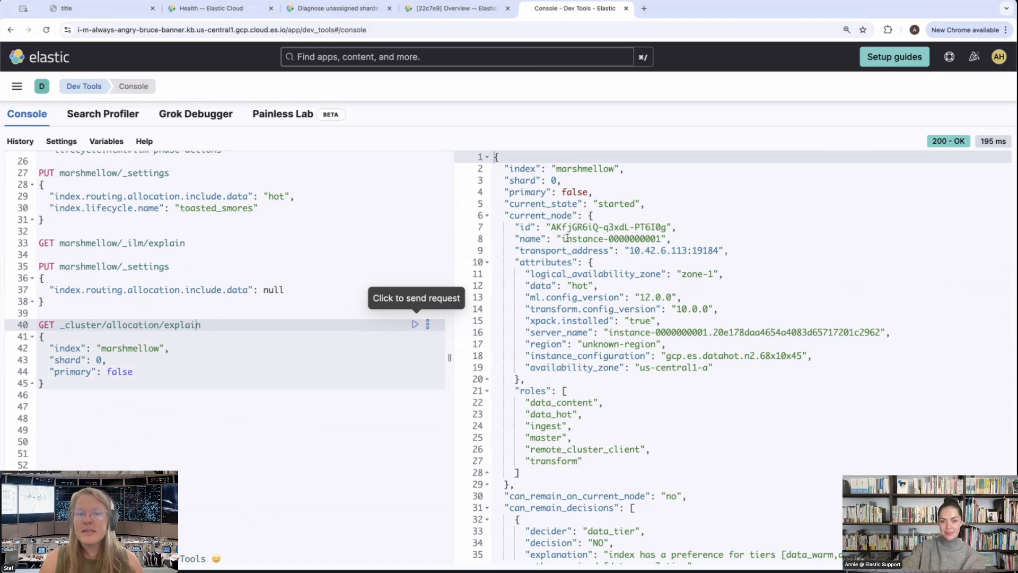
pyautogui.click(571, 204)
pyautogui.tripleClick(571, 204)
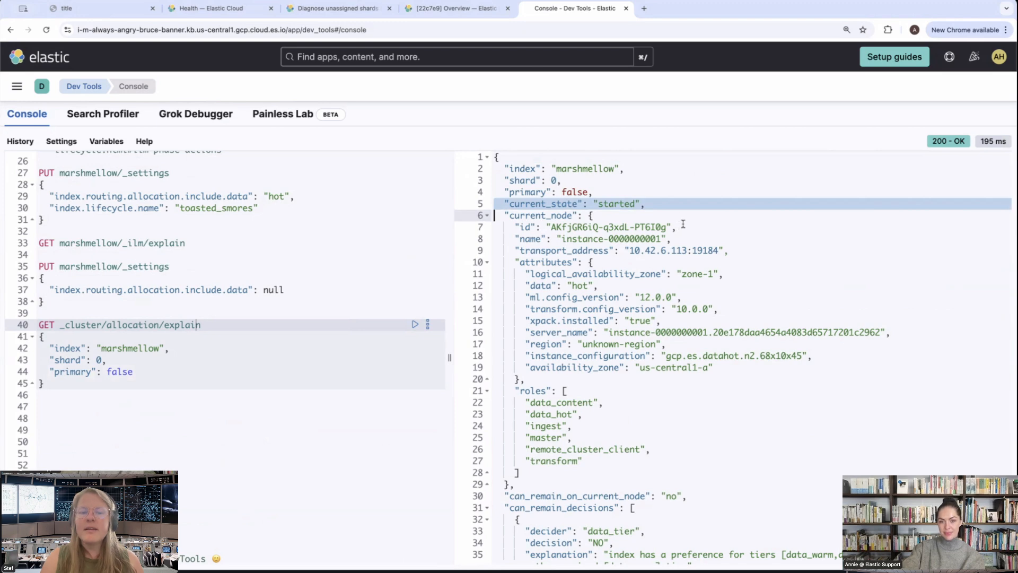
# Examine can_remain_on_current_node and the data_tier decider's explanation in the allocation explain response
pyautogui.scroll(-5, 697, 264)
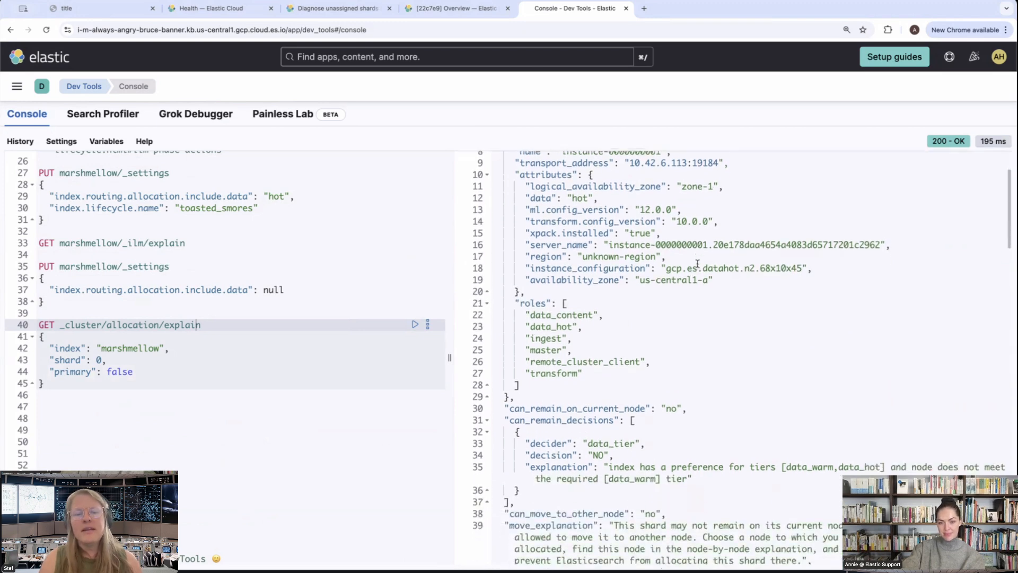
pyautogui.scroll(-2, 659, 361)
pyautogui.scroll(-1, 658, 362)
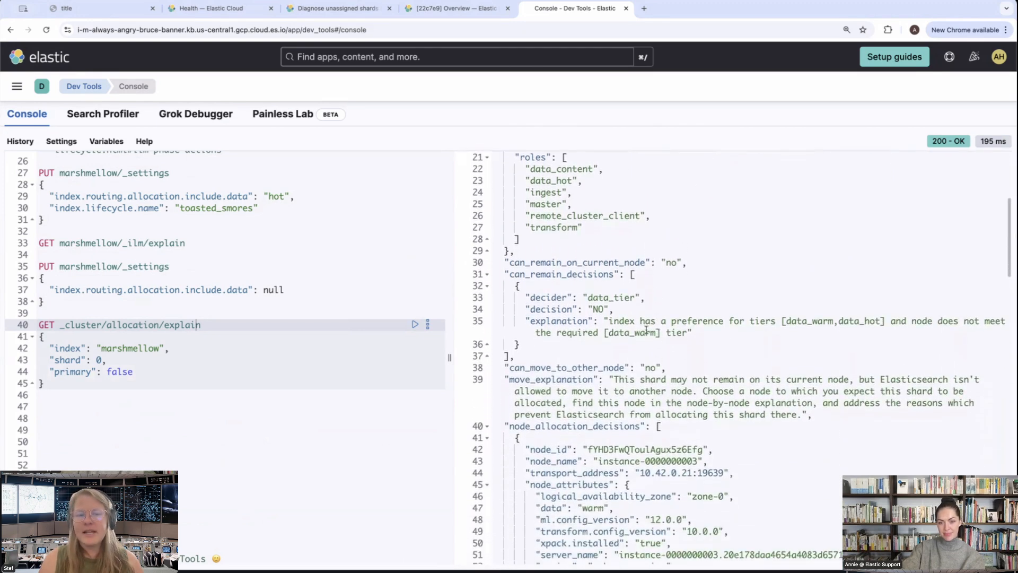
pyautogui.doubleClick(523, 261)
pyautogui.click(523, 259)
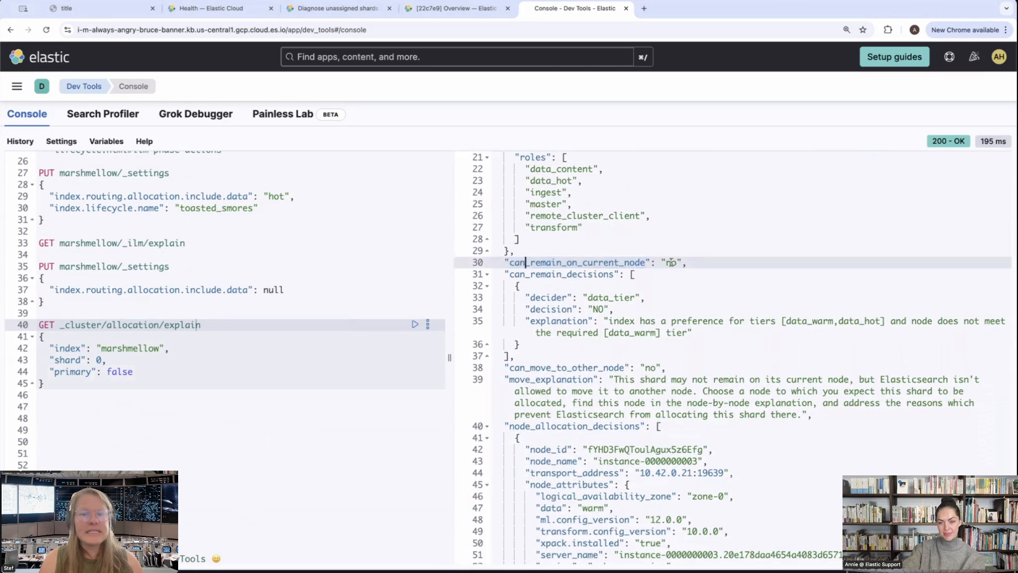
pyautogui.moveTo(699, 263); pyautogui.dragTo(502, 261)
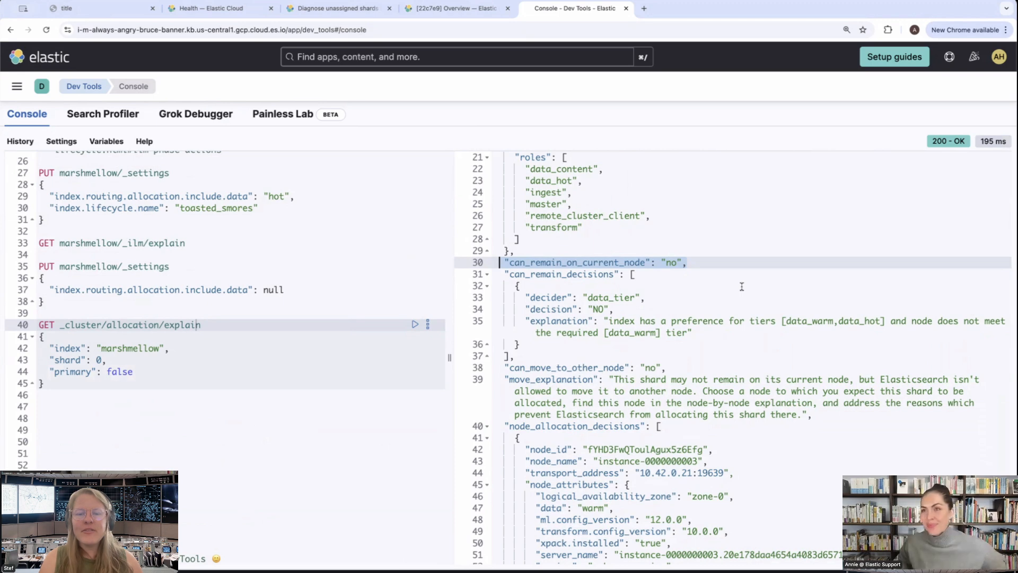
pyautogui.click(526, 321)
pyautogui.tripleClick(669, 323)
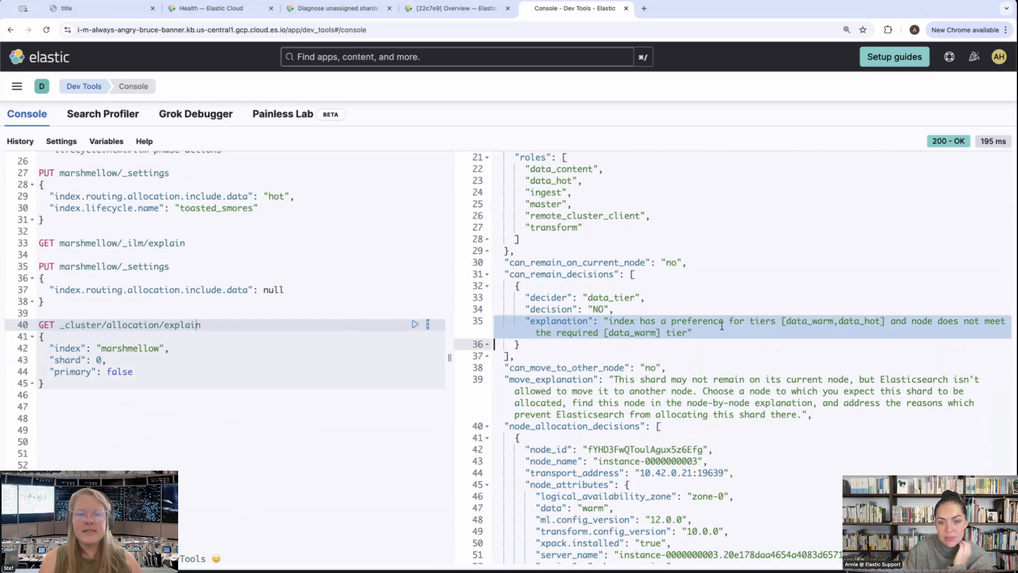
pyautogui.scroll(-5, 722, 326)
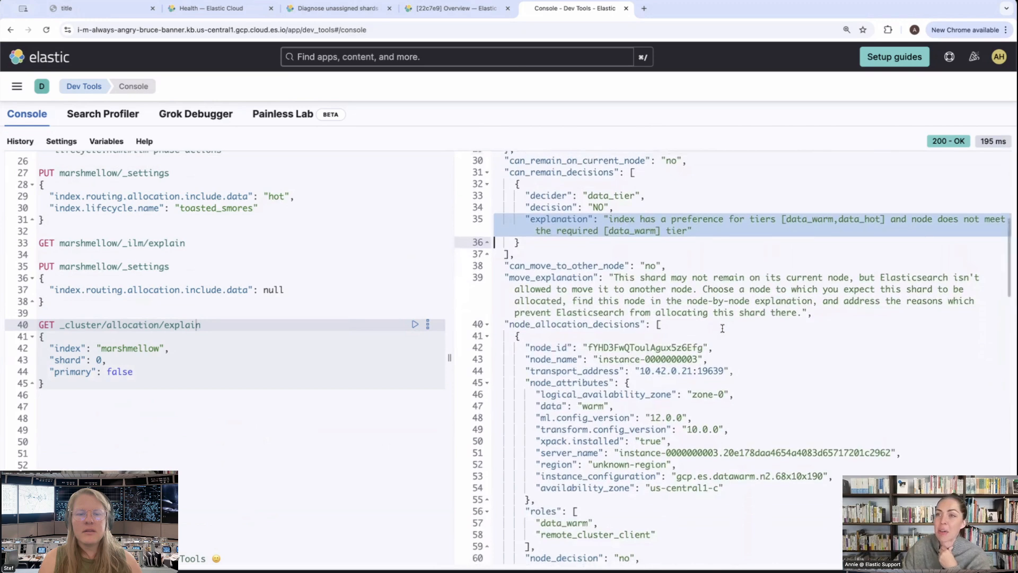
pyautogui.scroll(-5, 722, 328)
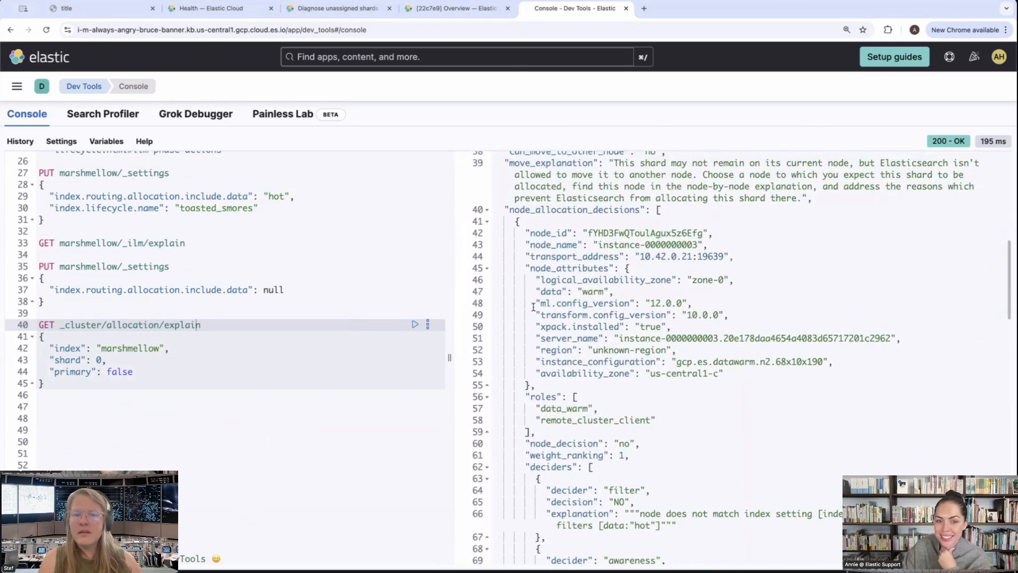
pyautogui.tripleClick(550, 291)
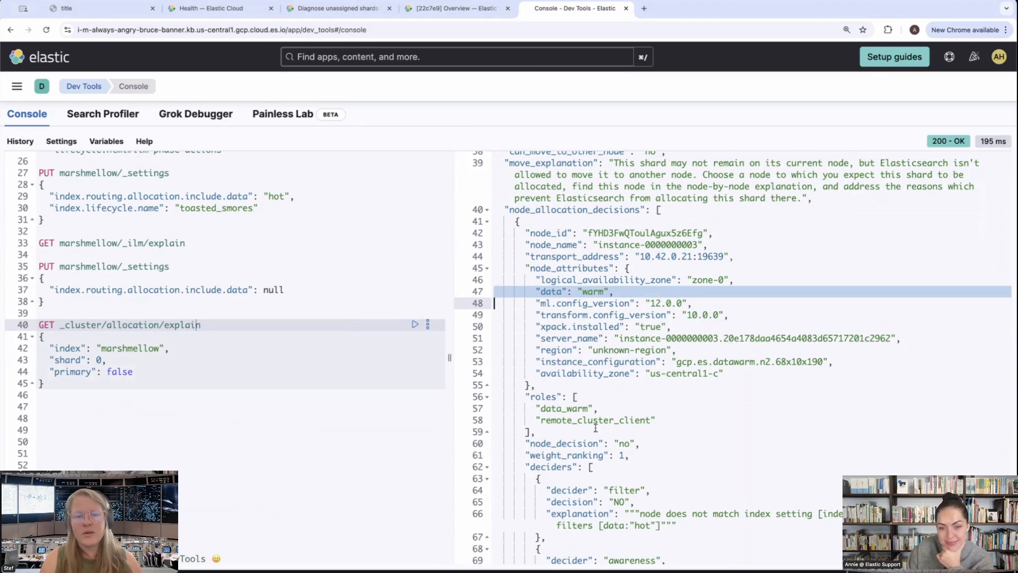
pyautogui.scroll(-3, 557, 414)
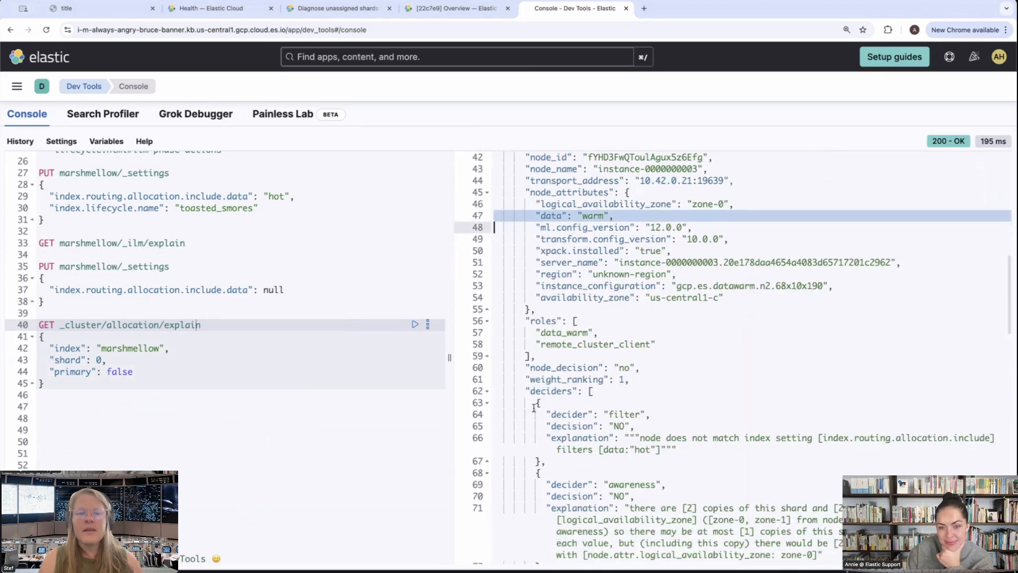
pyautogui.moveTo(532, 414); pyautogui.dragTo(828, 449)
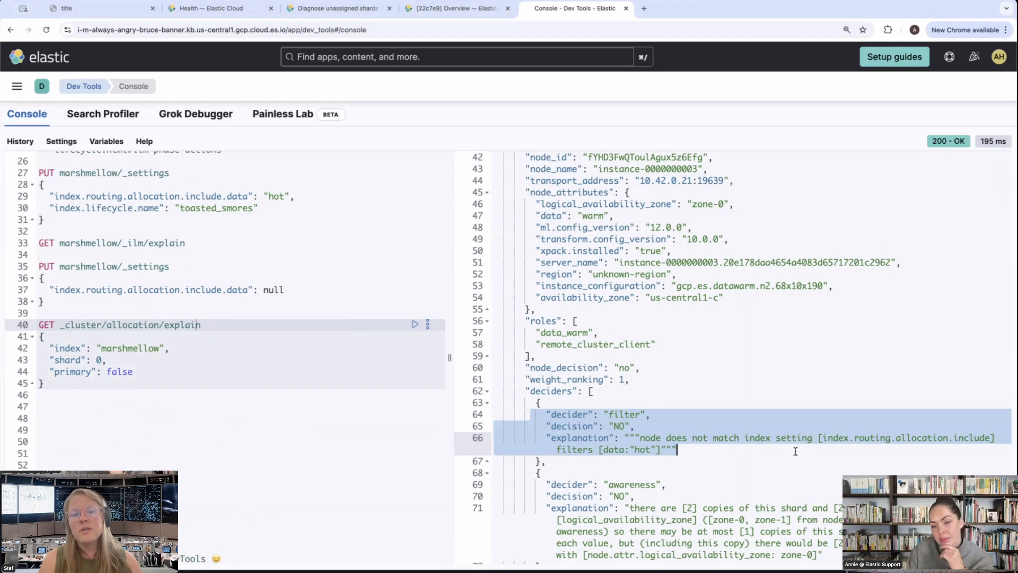
# Review the marshmellow settings requests and highlight the hot and warm phase definitions in the toasted_smores policy request
pyautogui.scroll(3, 288, 316)
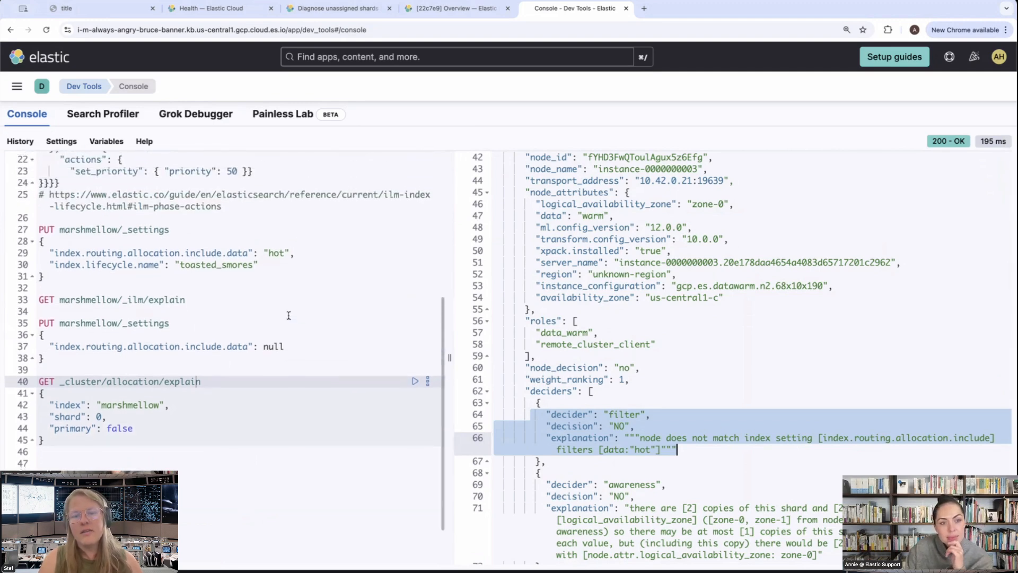
pyautogui.scroll(-3, 289, 315)
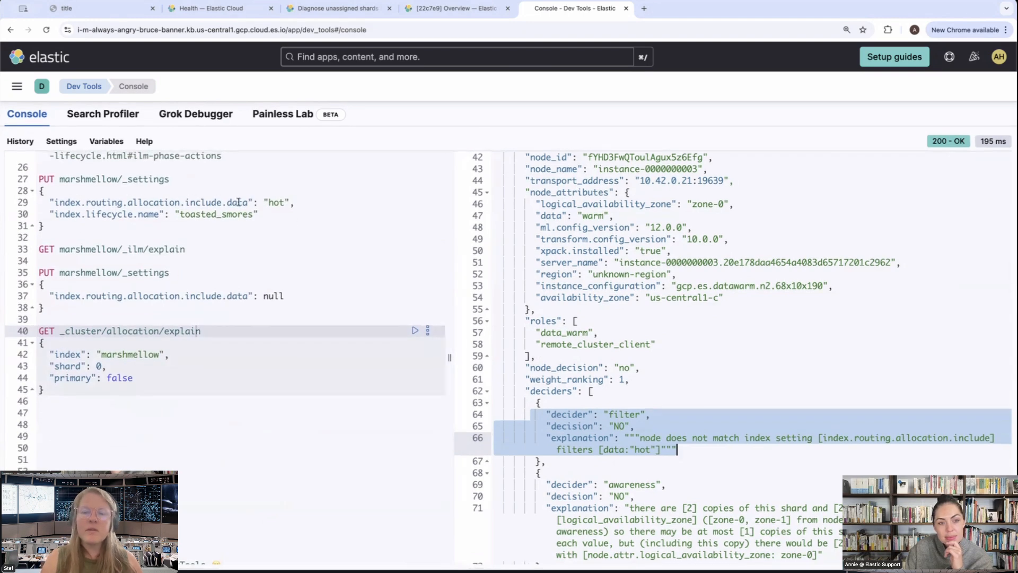
pyautogui.scroll(1, 296, 204)
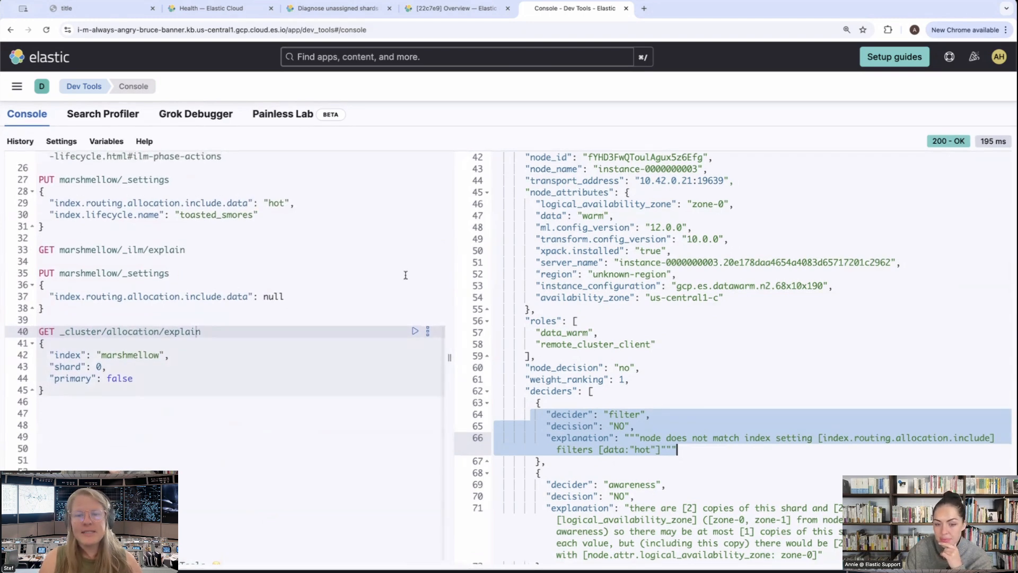
pyautogui.scroll(5, 279, 282)
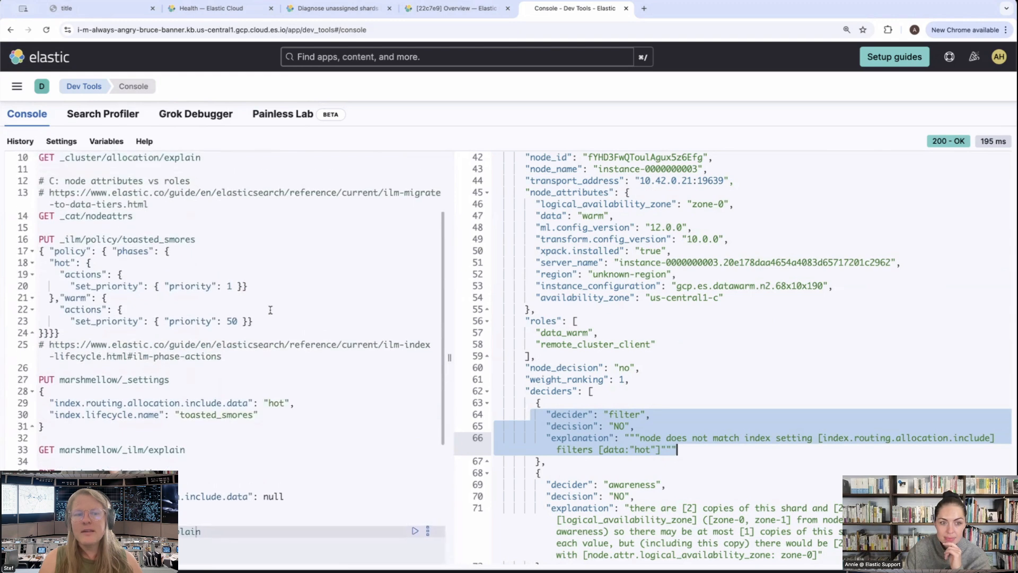
pyautogui.moveTo(271, 321); pyautogui.dragTo(33, 252)
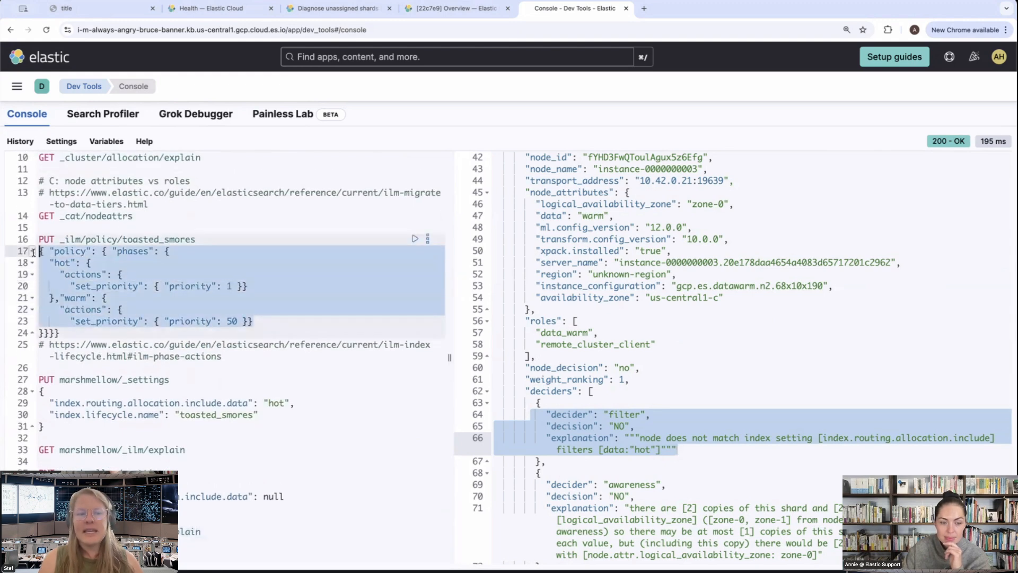
pyautogui.click(316, 403)
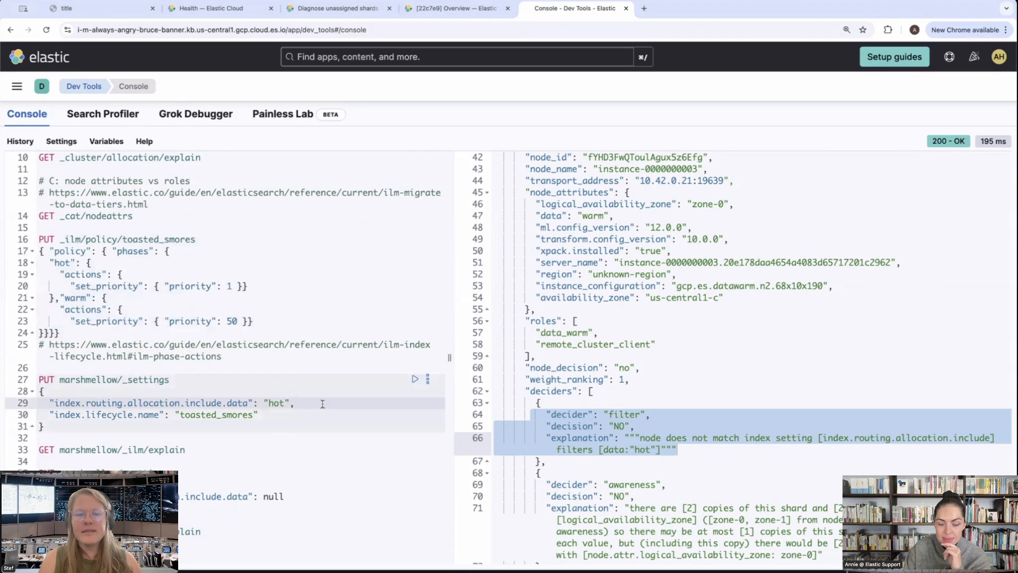
pyautogui.scroll(-8, 324, 403)
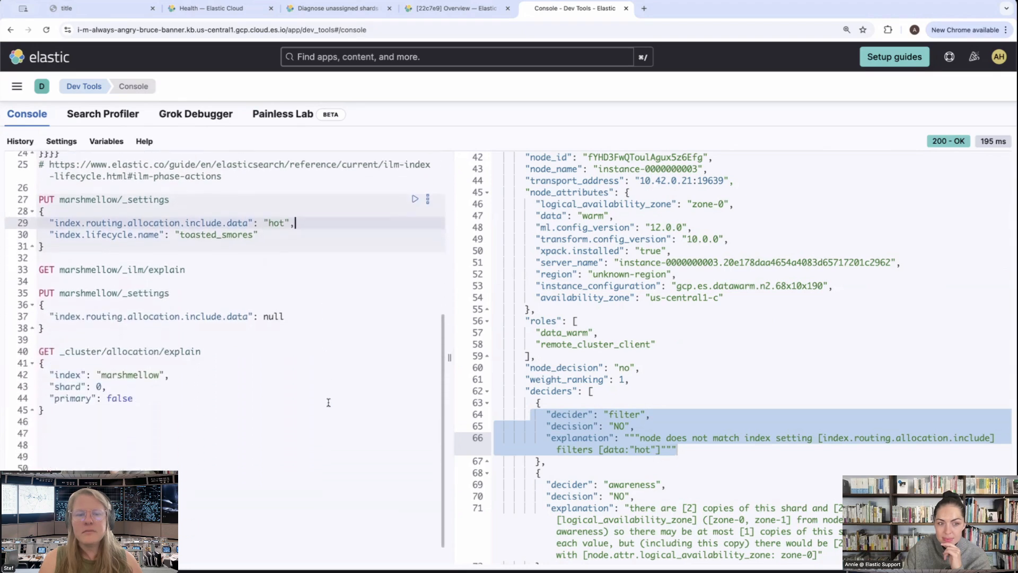
pyautogui.scroll(-3, 694, 390)
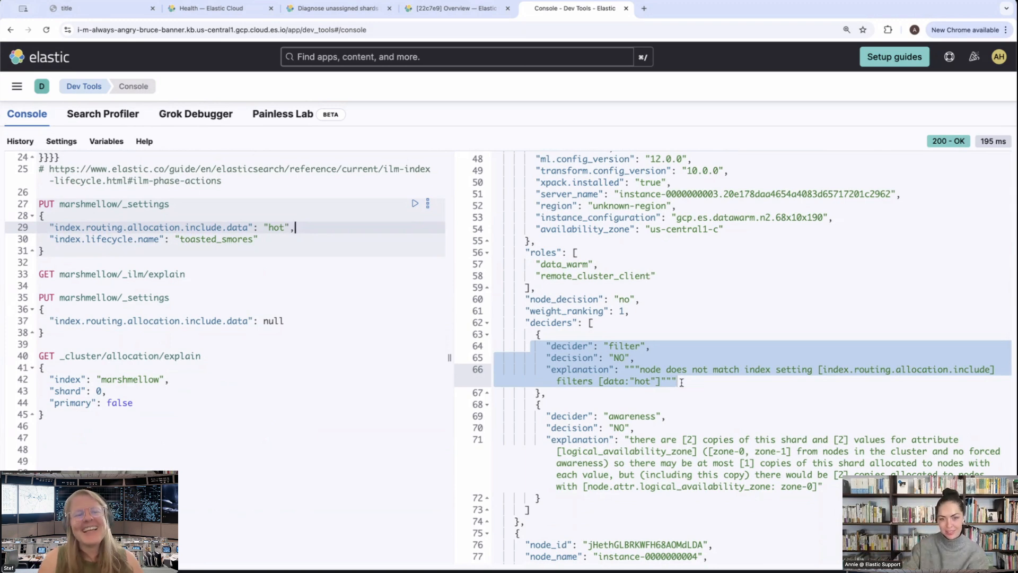
pyautogui.scroll(-3, 684, 383)
pyautogui.scroll(-3, 684, 383)
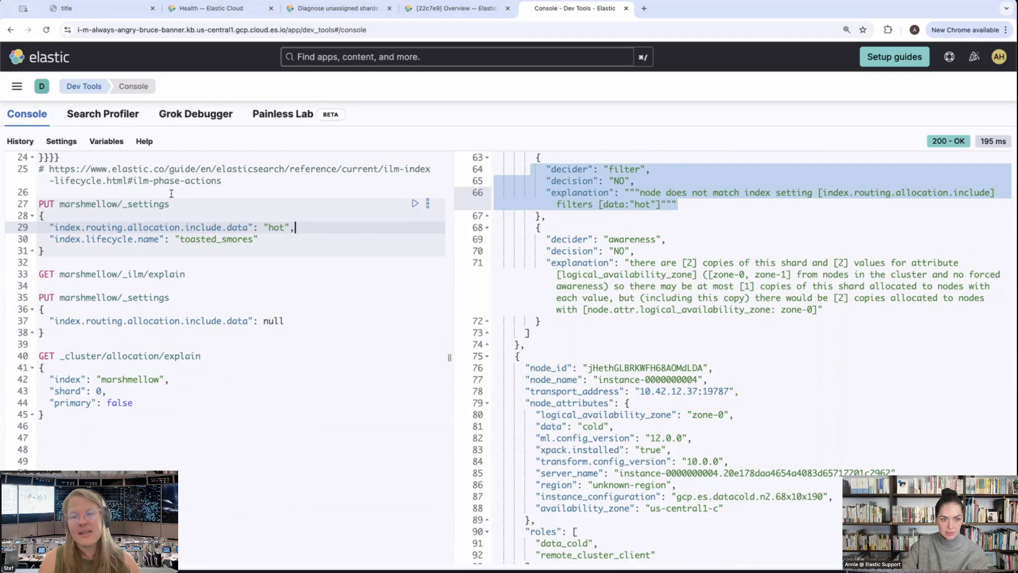
# Open the ILM phase actions documentation URL from the console comment in a new browser tab
pyautogui.click(178, 178)
pyautogui.moveTo(223, 181); pyautogui.dragTo(50, 168)
pyautogui.hotkey('ctrl', 'c')
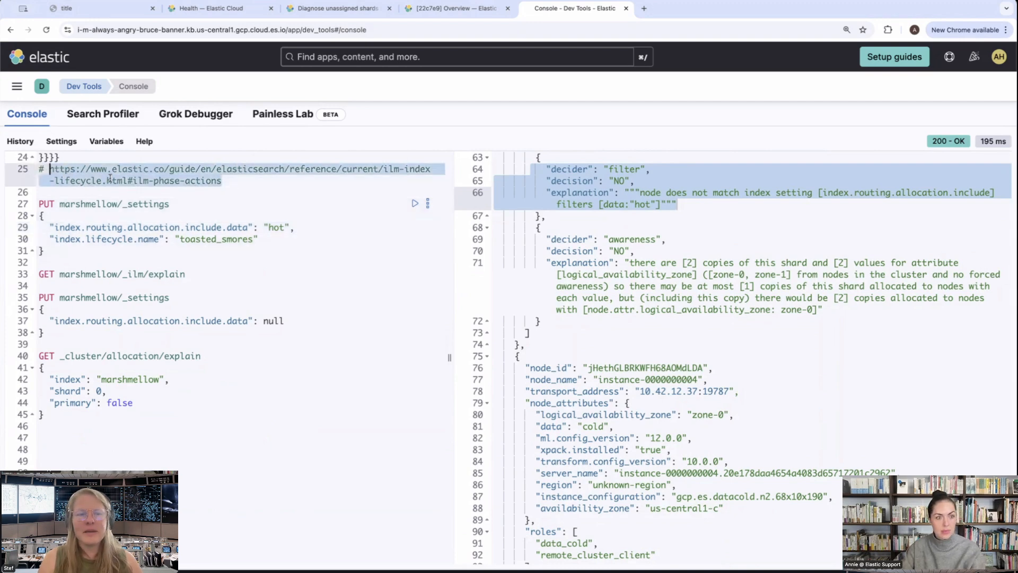
pyautogui.click(645, 8)
pyautogui.hotkey('ctrl', 'v')
pyautogui.press('Return')
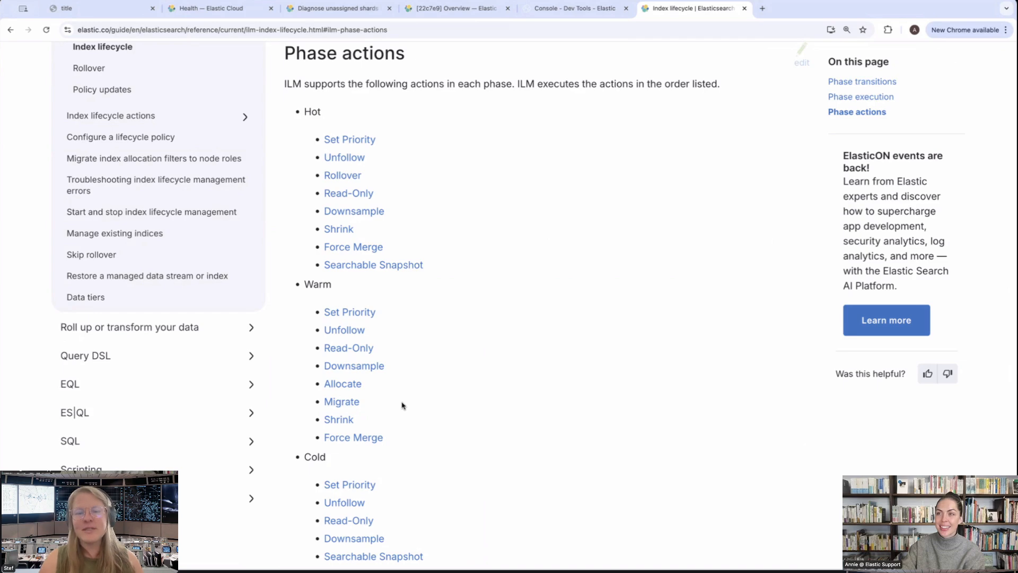
# Return to the Dev Tools console and run PUT marshmellow/_settings with index.routing.allocation.include.data set to null
pyautogui.click(580, 10)
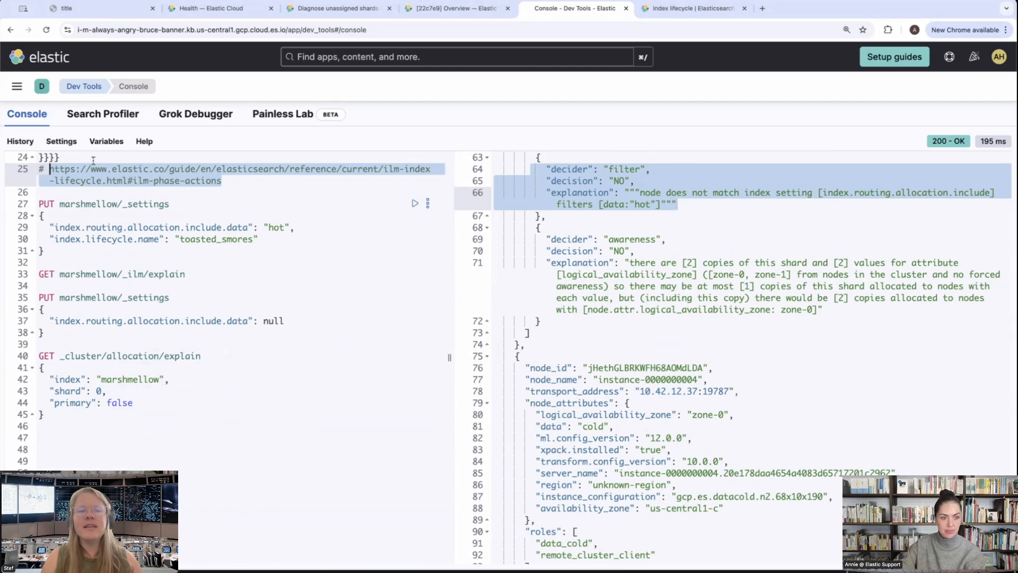
pyautogui.click(85, 293)
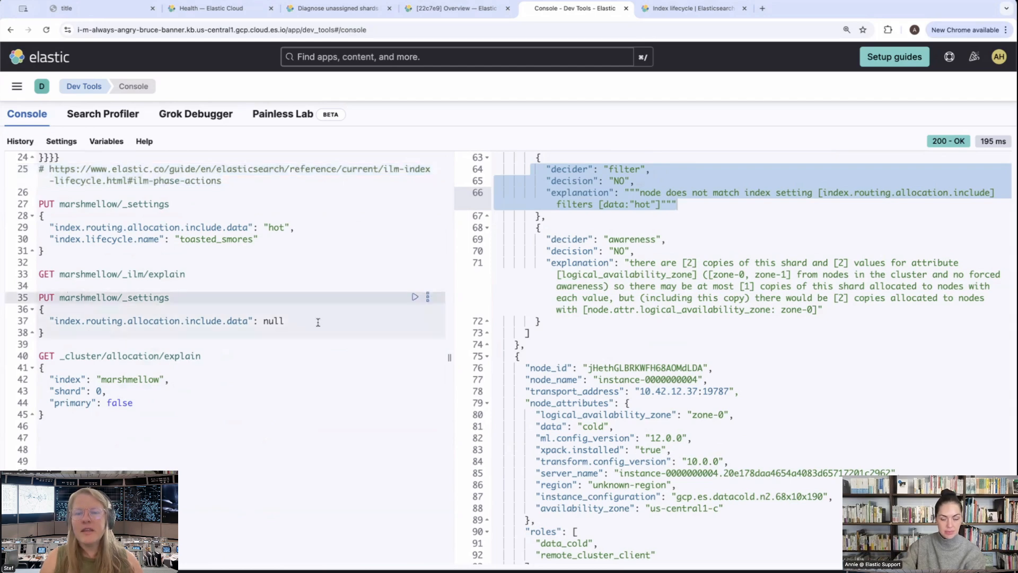
pyautogui.click(416, 299)
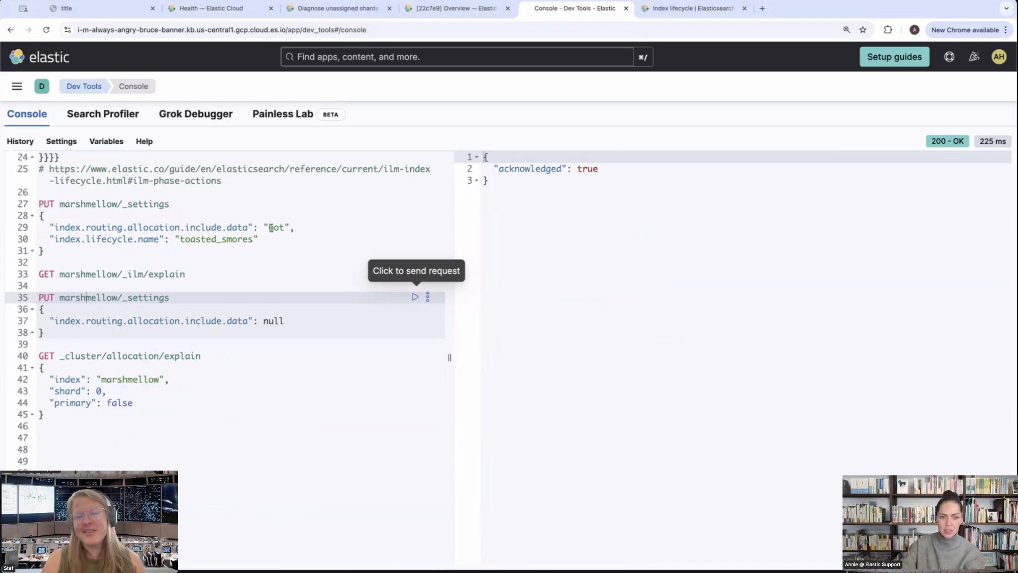
# Run GET marshmellow/_ilm/explain and review the step_info and phase_execution sections of the response
pyautogui.click(375, 218)
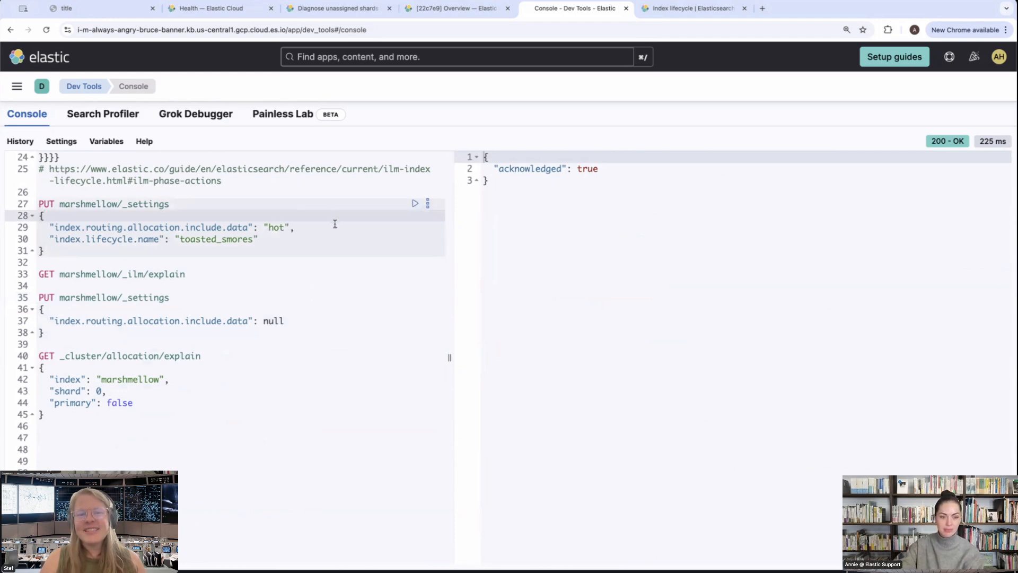
pyautogui.scroll(5, 335, 223)
pyautogui.click(241, 238)
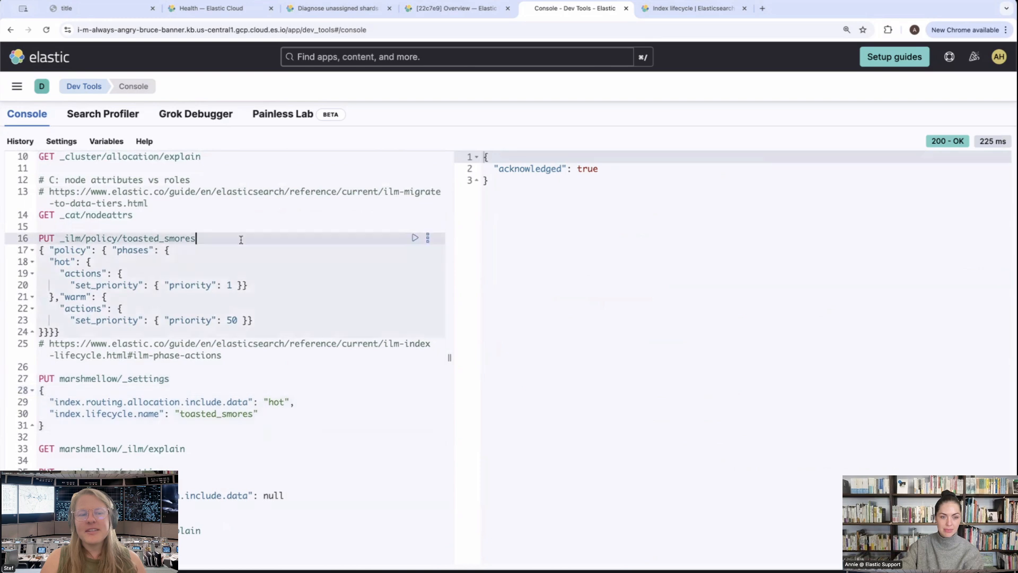
pyautogui.scroll(-4, 270, 270)
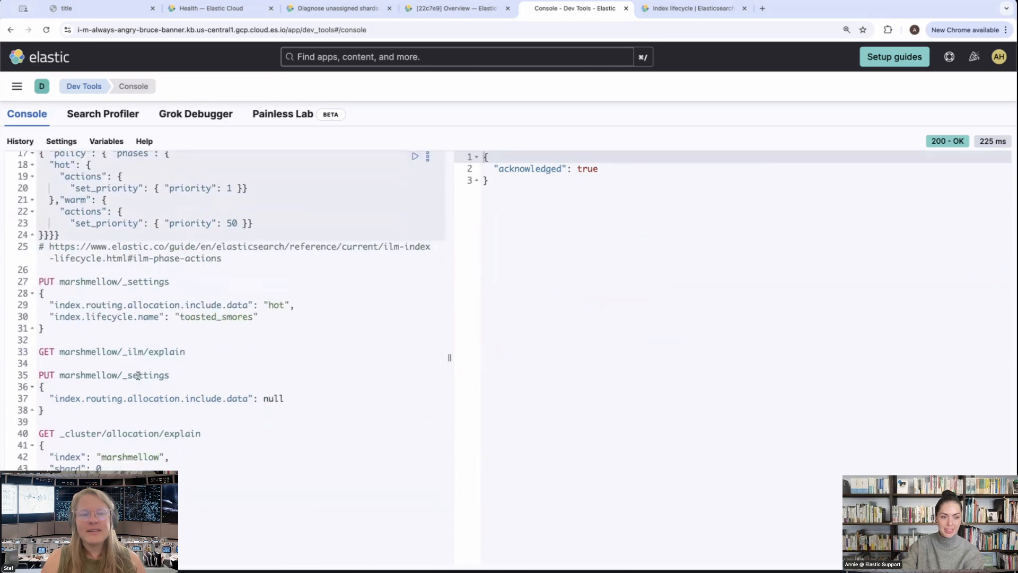
pyautogui.scroll(-2, 149, 366)
pyautogui.click(171, 302)
pyautogui.click(415, 303)
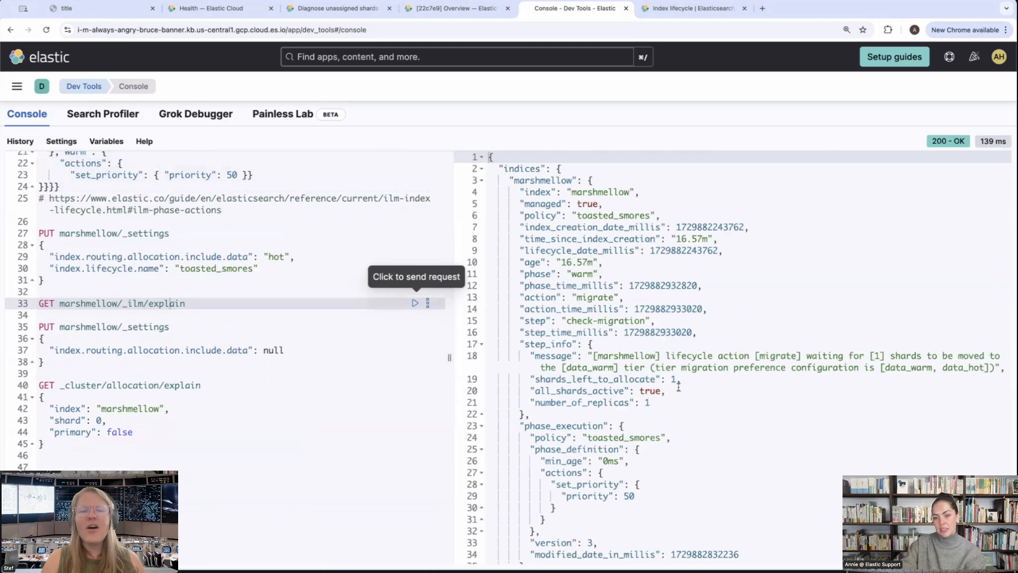
pyautogui.scroll(-2, 678, 388)
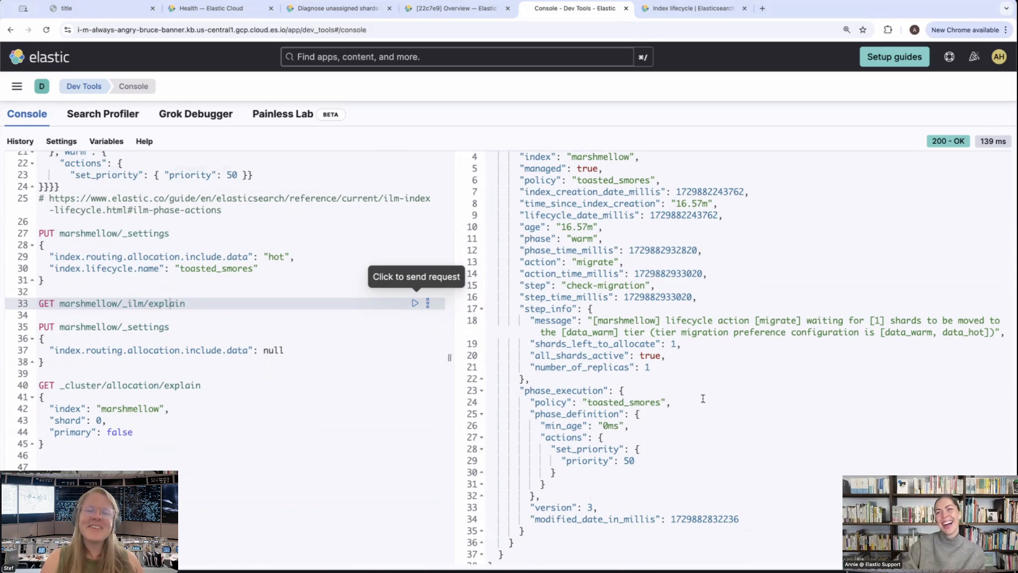
pyautogui.scroll(-1, 704, 398)
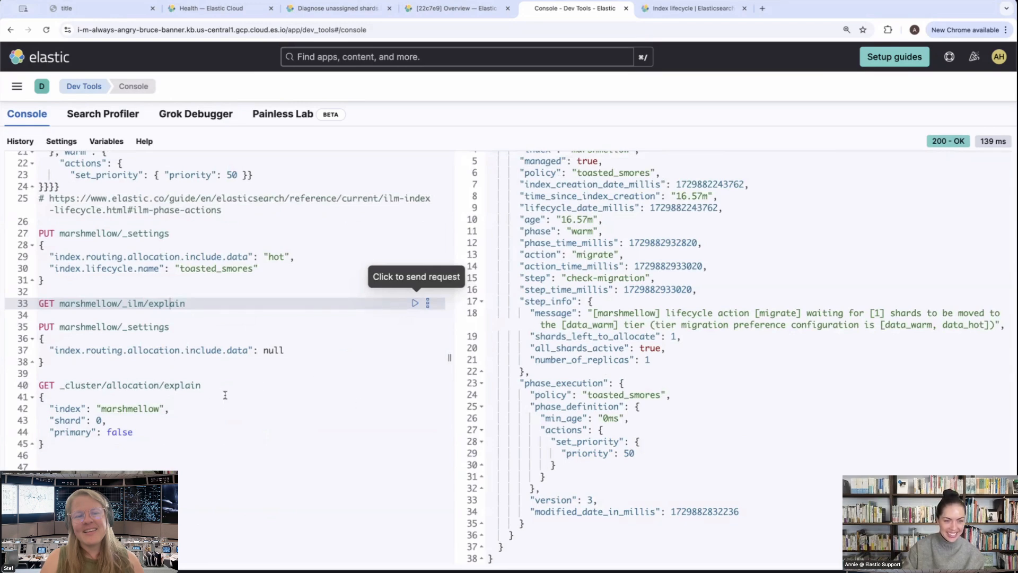
# Add a POST /_cluster/reroute request below the allocation explain request and run it
pyautogui.scroll(10, 350, 400)
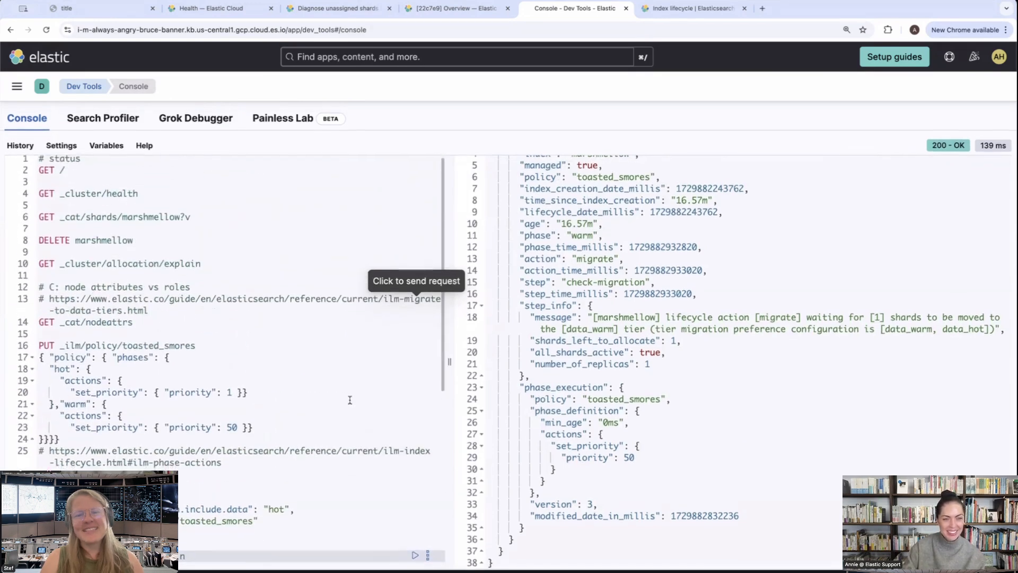
pyautogui.scroll(-12, 350, 400)
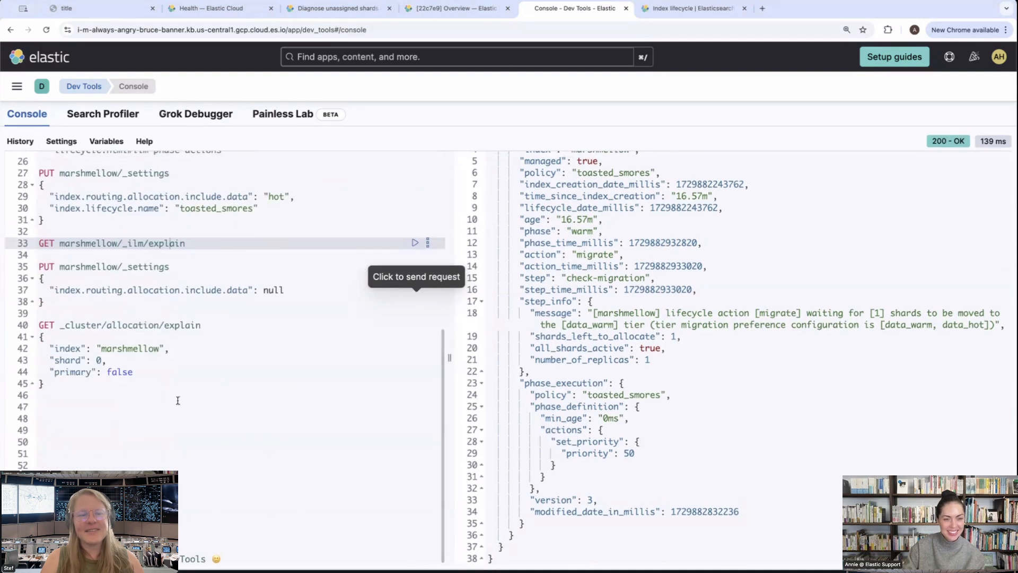
pyautogui.click(217, 412)
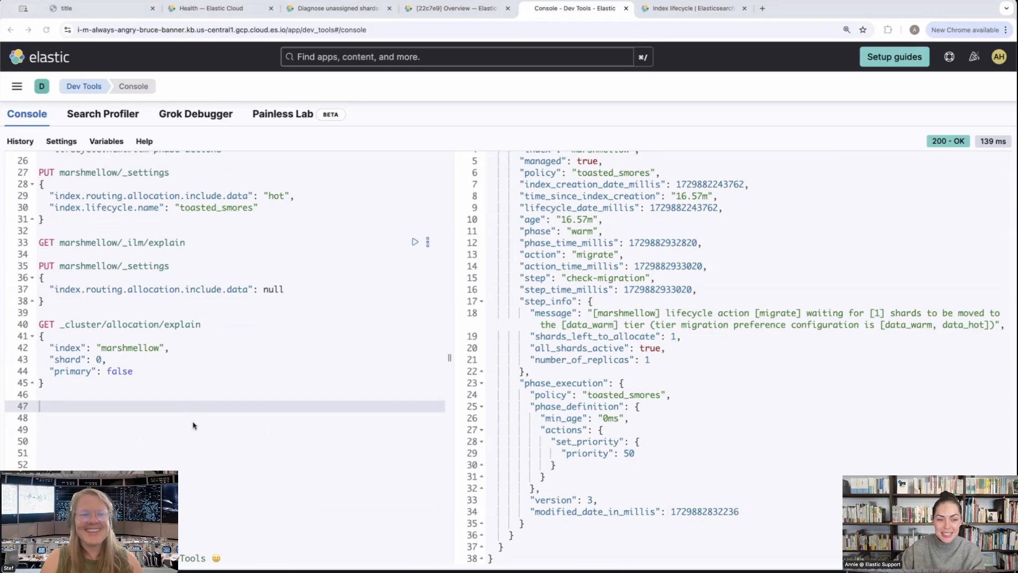
pyautogui.write('POST ')
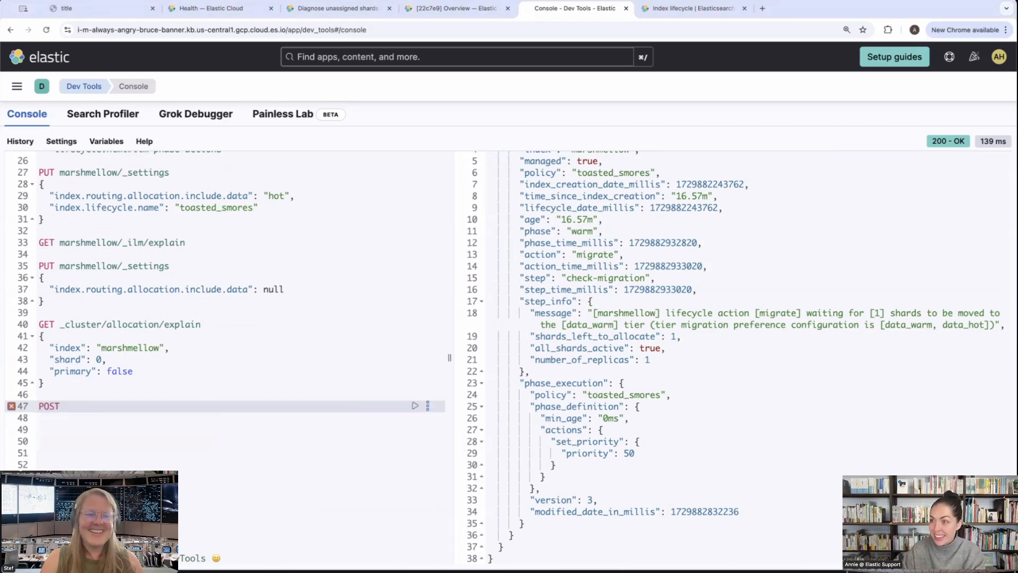
pyautogui.write('/_cluster')
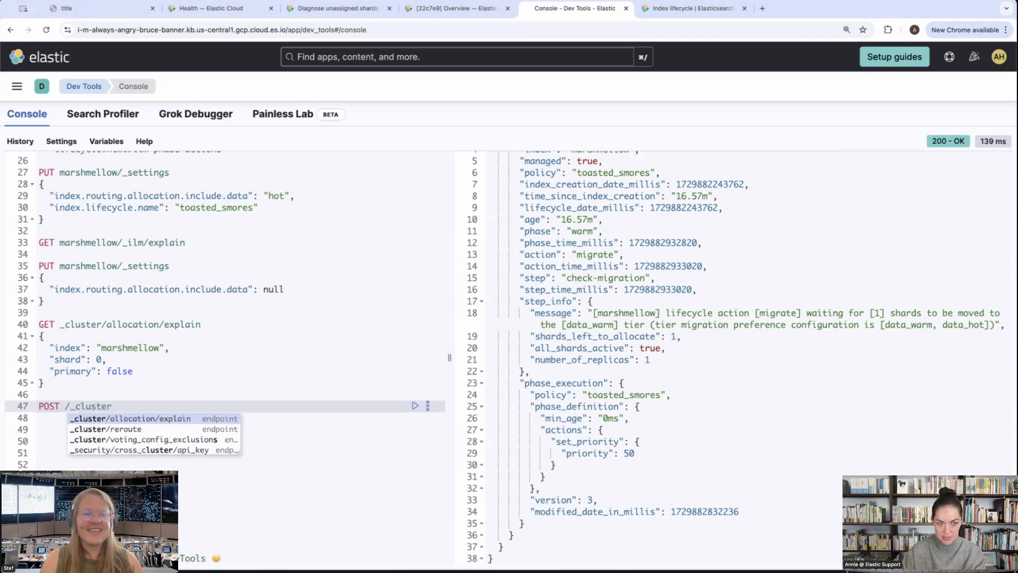
pyautogui.click(125, 428)
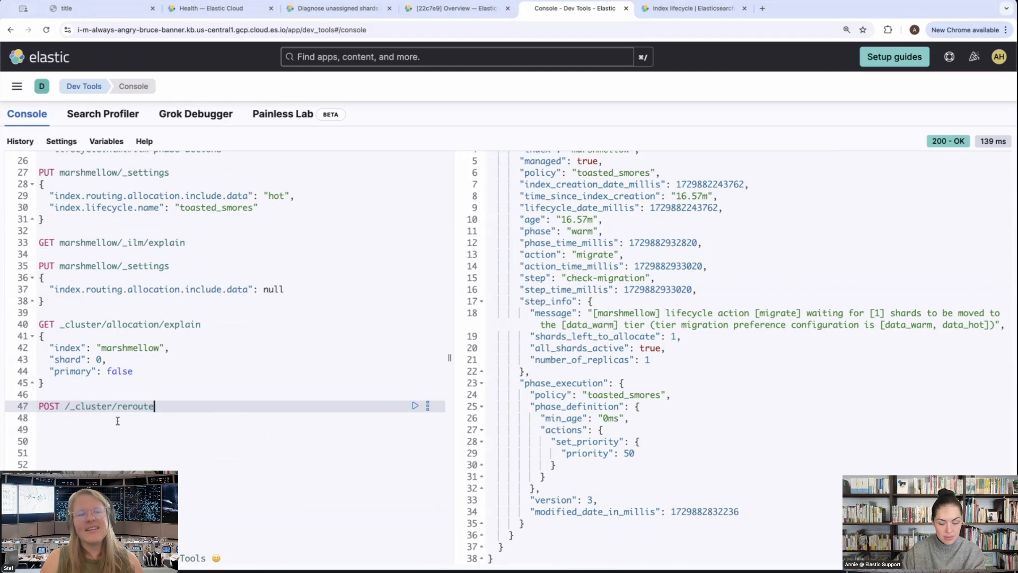
pyautogui.click(415, 406)
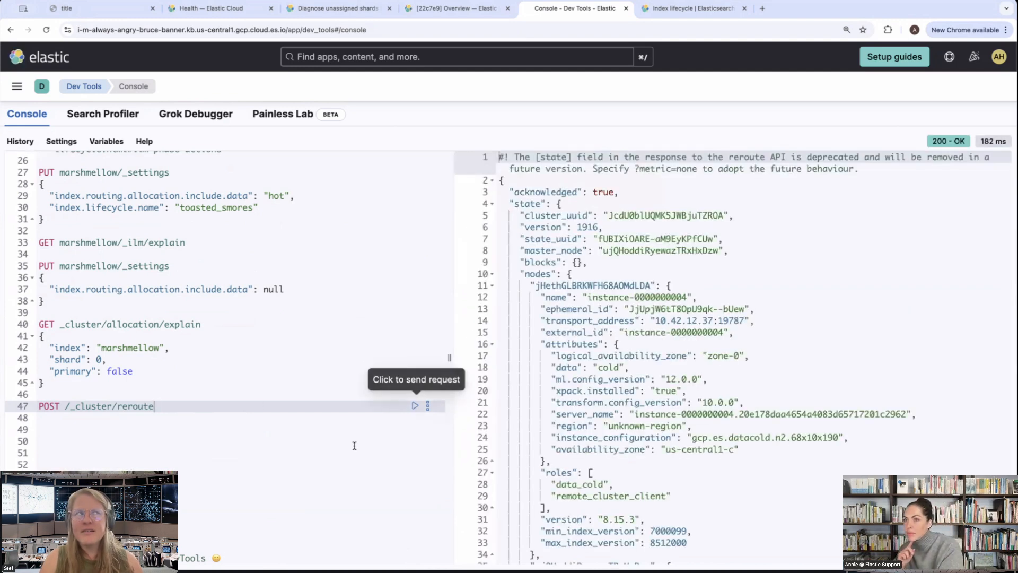
# Examine the reroute response, including its acknowledged field and the attributes and roles of the listed nodes
pyautogui.scroll(2, 354, 446)
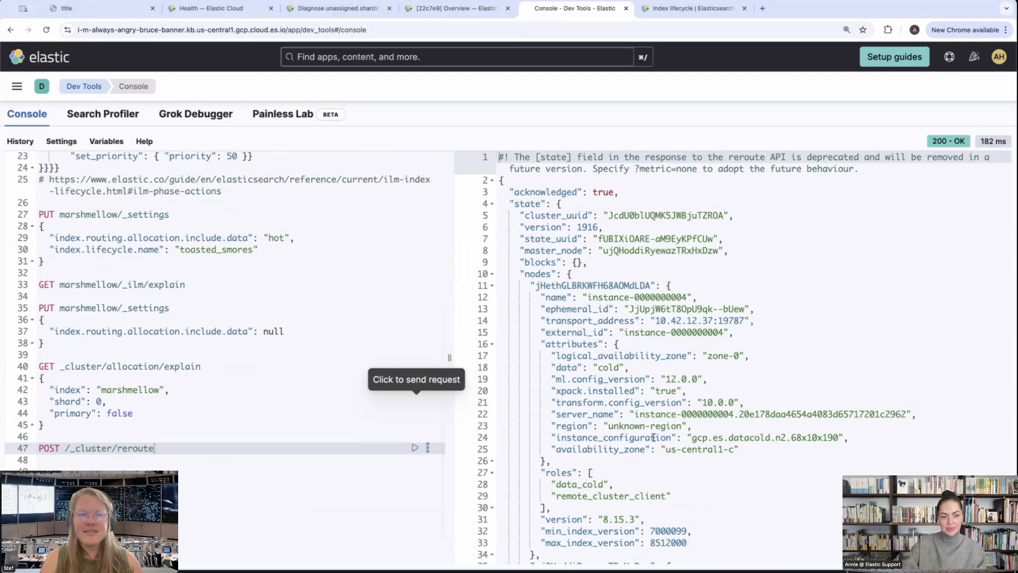
pyautogui.scroll(-1, 780, 386)
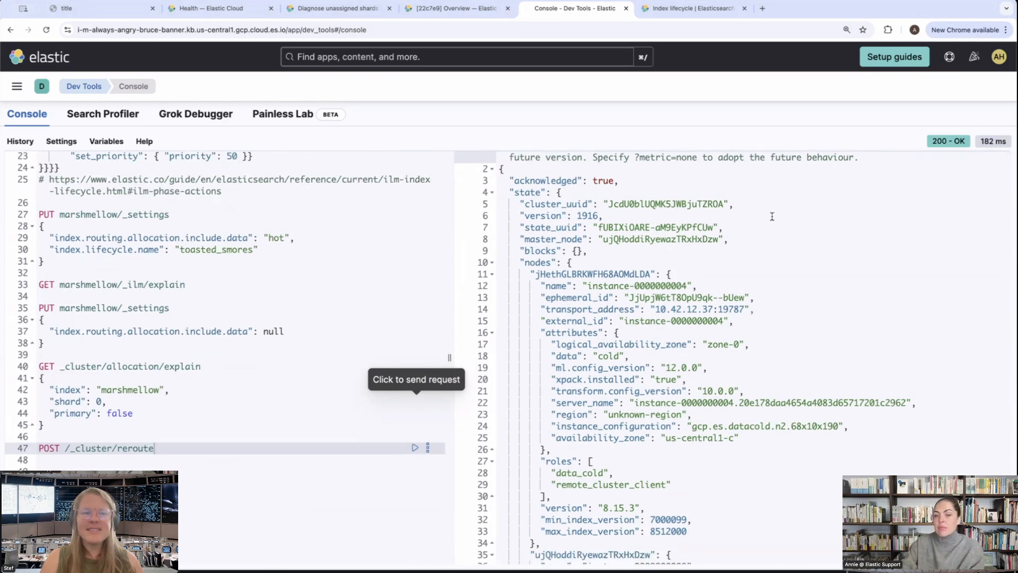
pyautogui.scroll(-3, 773, 217)
pyautogui.scroll(-5, 773, 217)
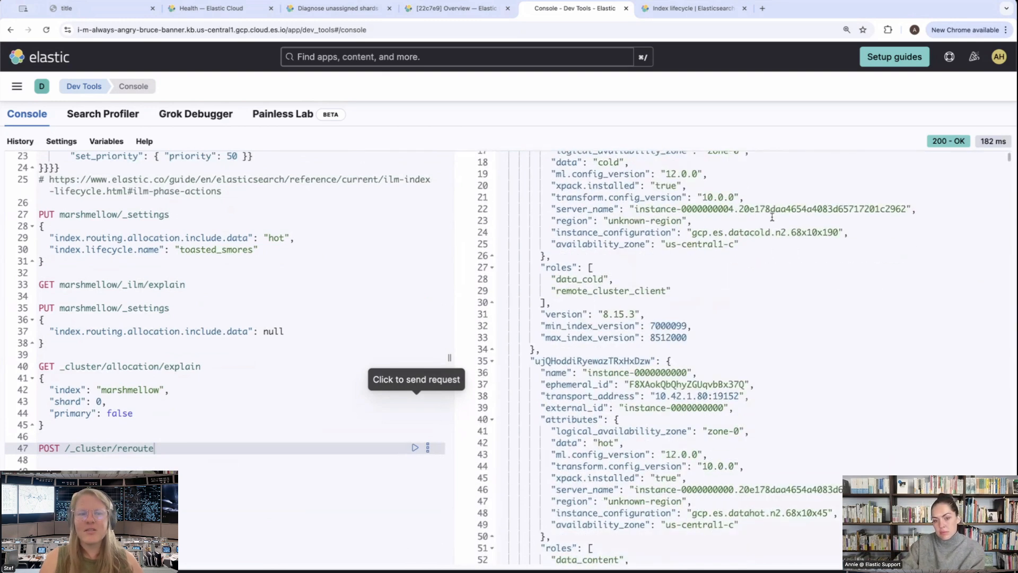
pyautogui.scroll(-2, 772, 217)
pyautogui.doubleClick(579, 306)
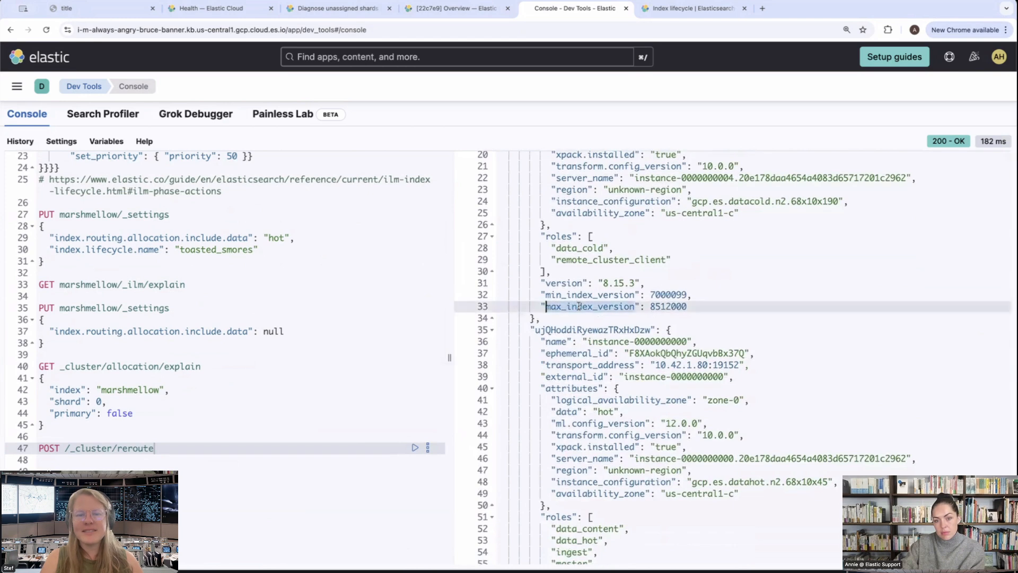
pyautogui.click(732, 306)
pyautogui.scroll(-5, 731, 303)
pyautogui.scroll(9, 731, 302)
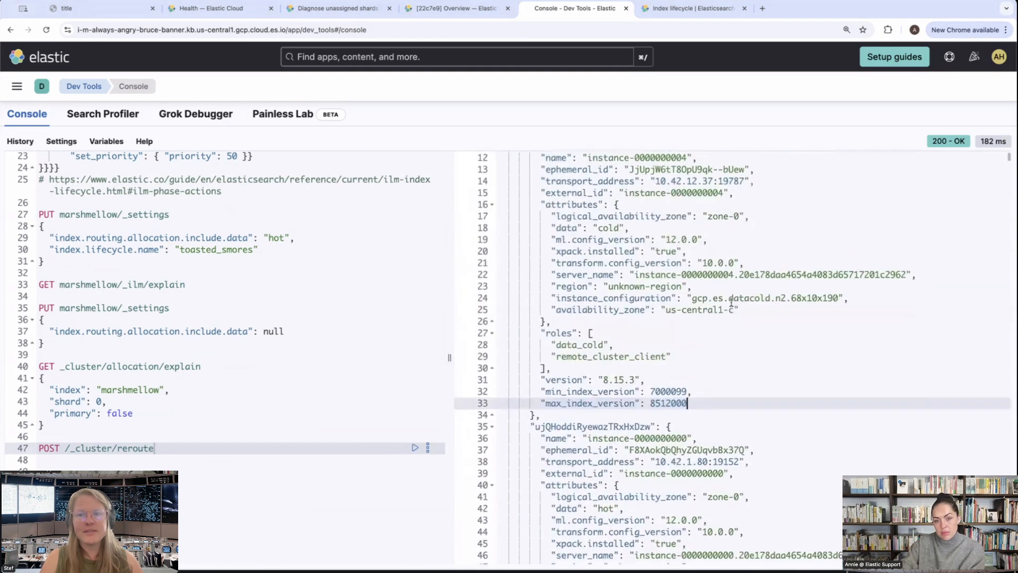
pyautogui.scroll(5, 731, 303)
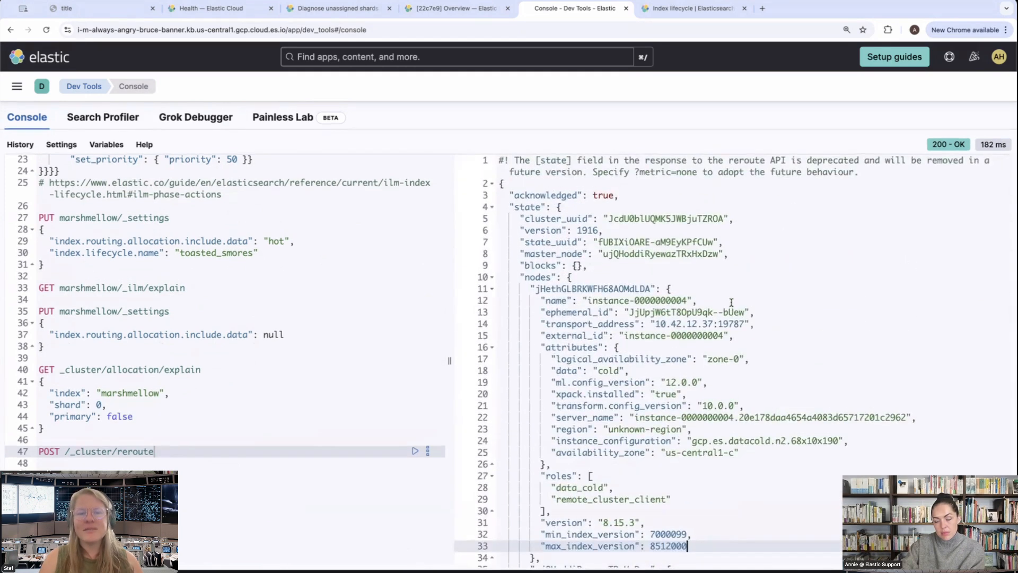
pyautogui.scroll(-1, 731, 304)
pyautogui.scroll(2, 732, 303)
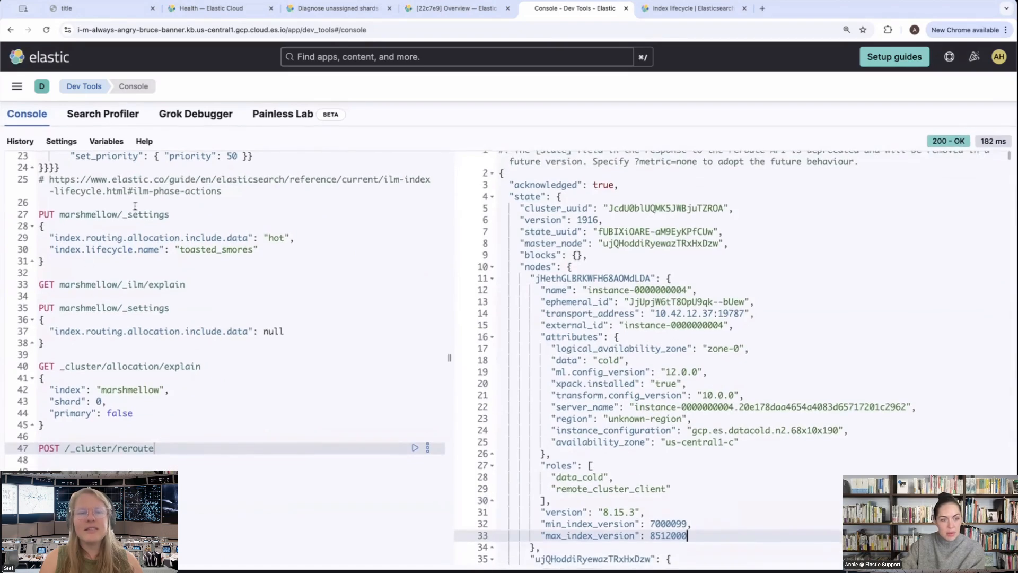
# Rerun GET marshmellow/_ilm/explain to recheck the warm phase migration after the reroute
pyautogui.click(127, 305)
pyautogui.click(144, 285)
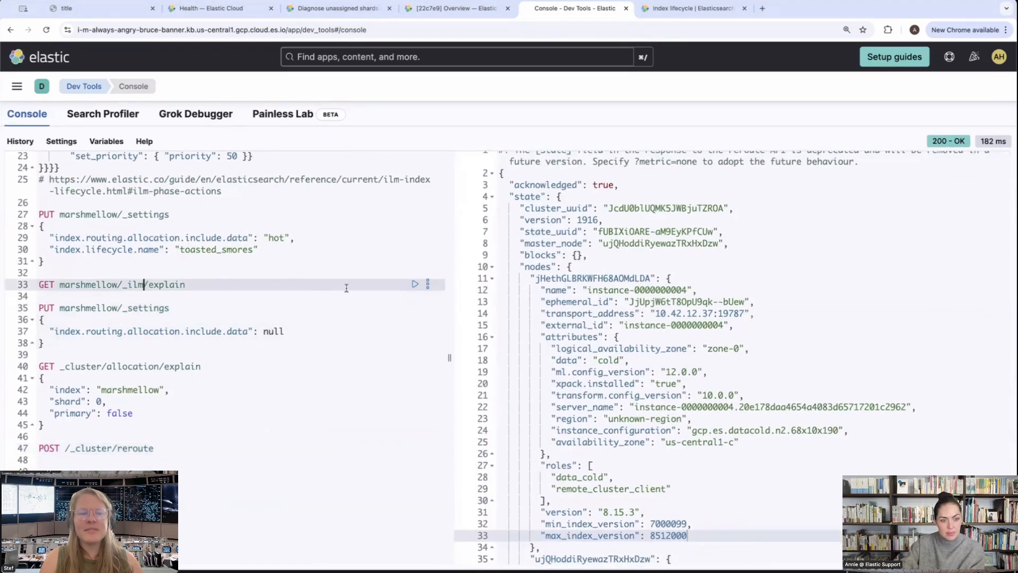
pyautogui.click(416, 284)
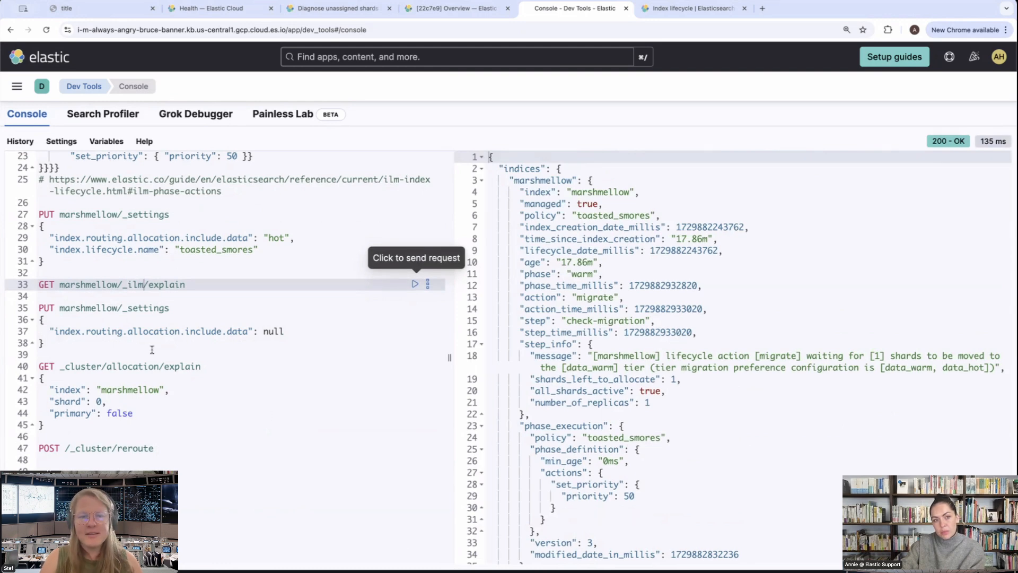
# Switch to the Elastic Cloud deployment overview, reload it, and check its instances and the data tier filter
pyautogui.click(456, 9)
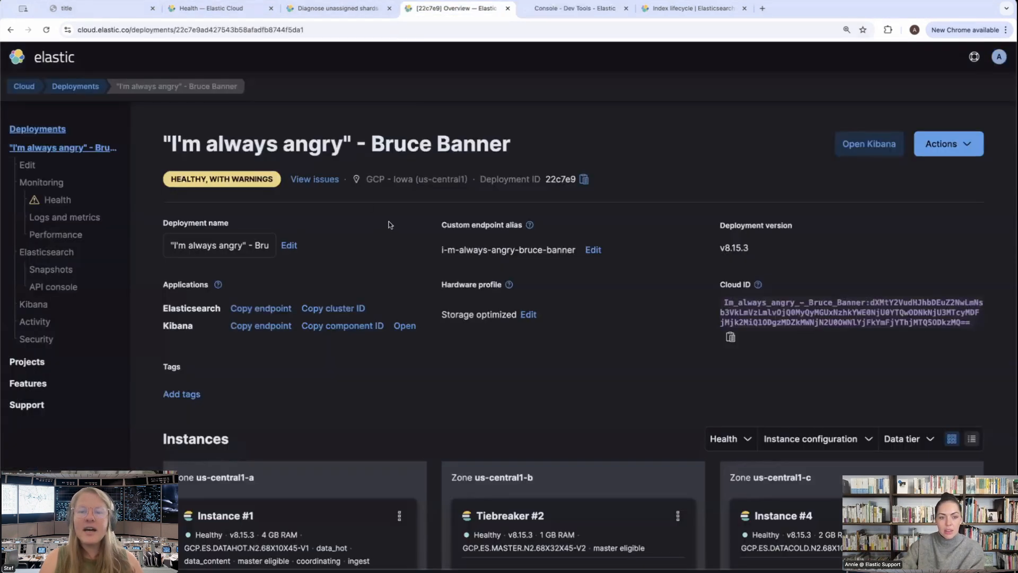
pyautogui.click(45, 31)
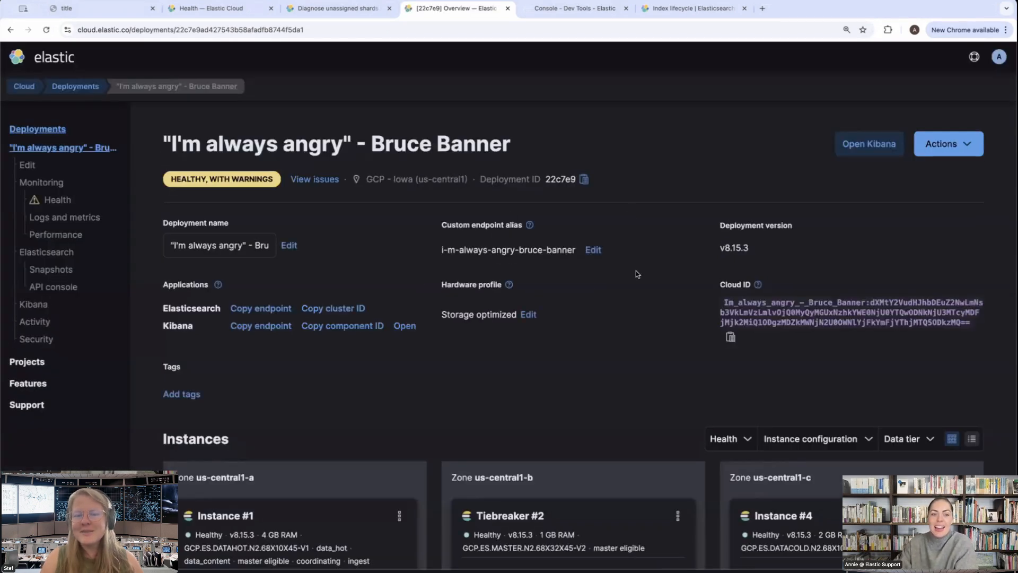
pyautogui.scroll(-3, 393, 295)
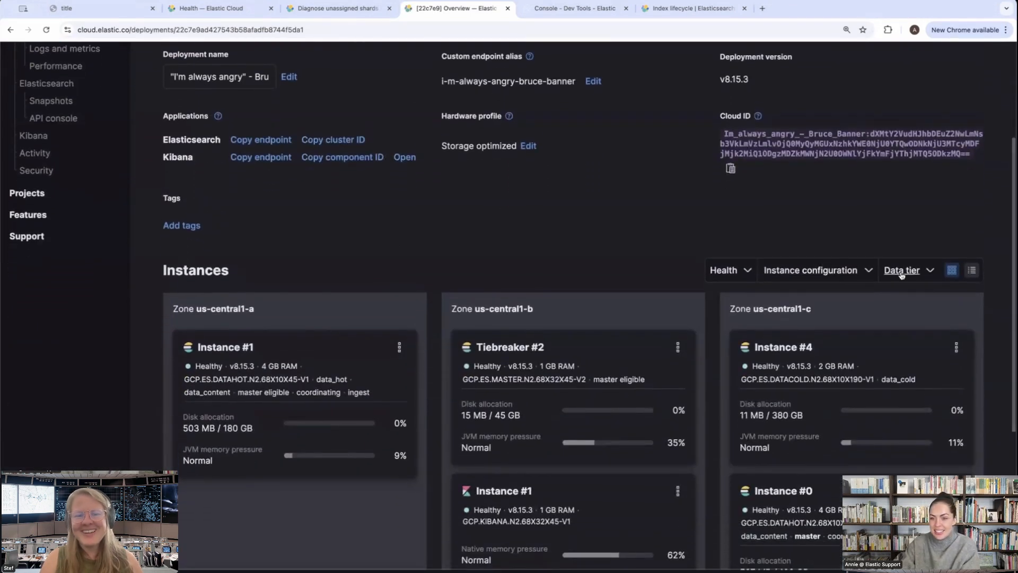
pyautogui.click(894, 272)
pyautogui.click(894, 271)
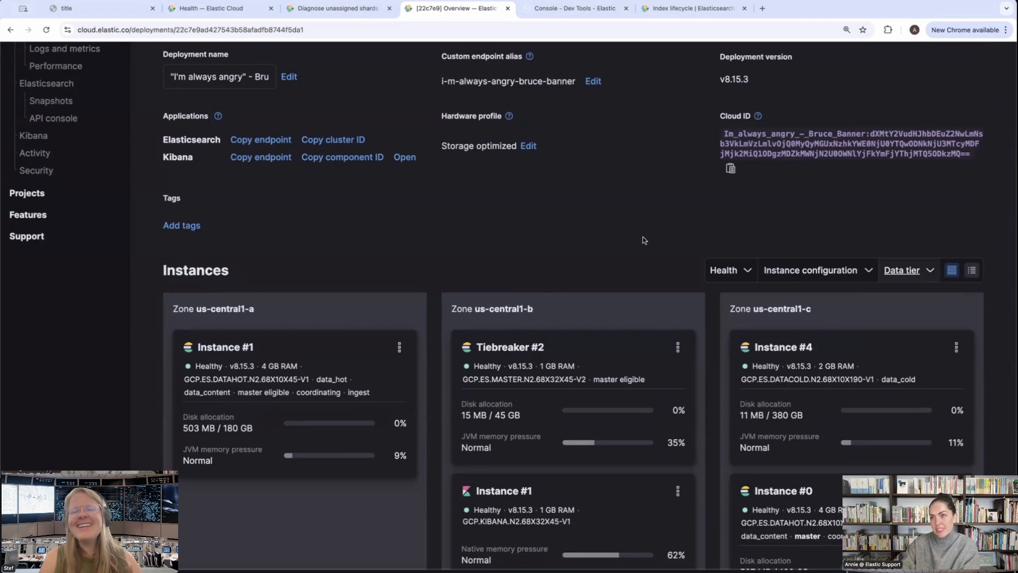
# Check the deployment's instances, then return to the Dev Tools Console and look through the existing requests
pyautogui.scroll(-2, 643, 236)
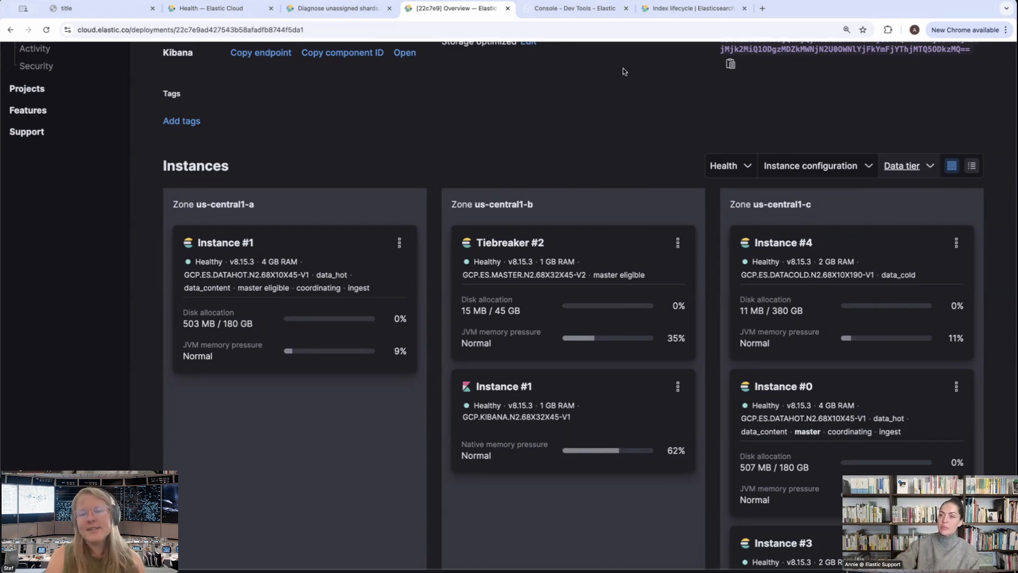
pyautogui.click(567, 7)
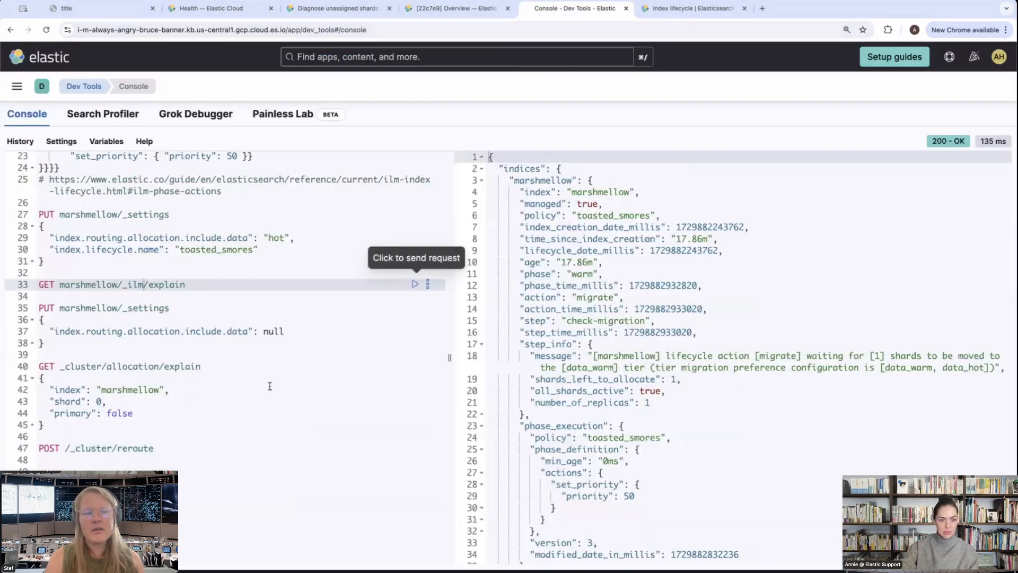
pyautogui.scroll(5, 309, 386)
pyautogui.scroll(4, 309, 387)
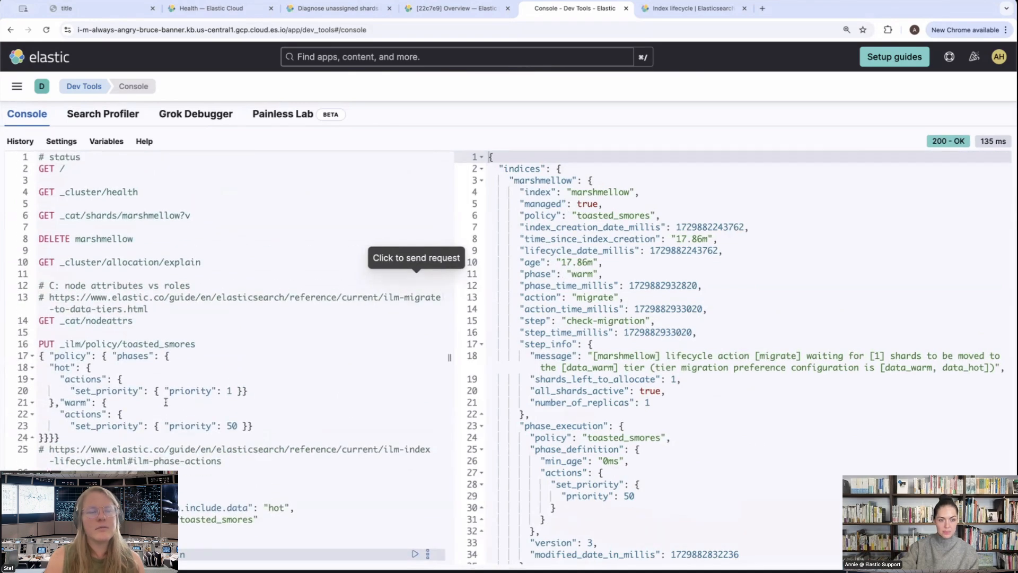
pyautogui.scroll(-7, 181, 460)
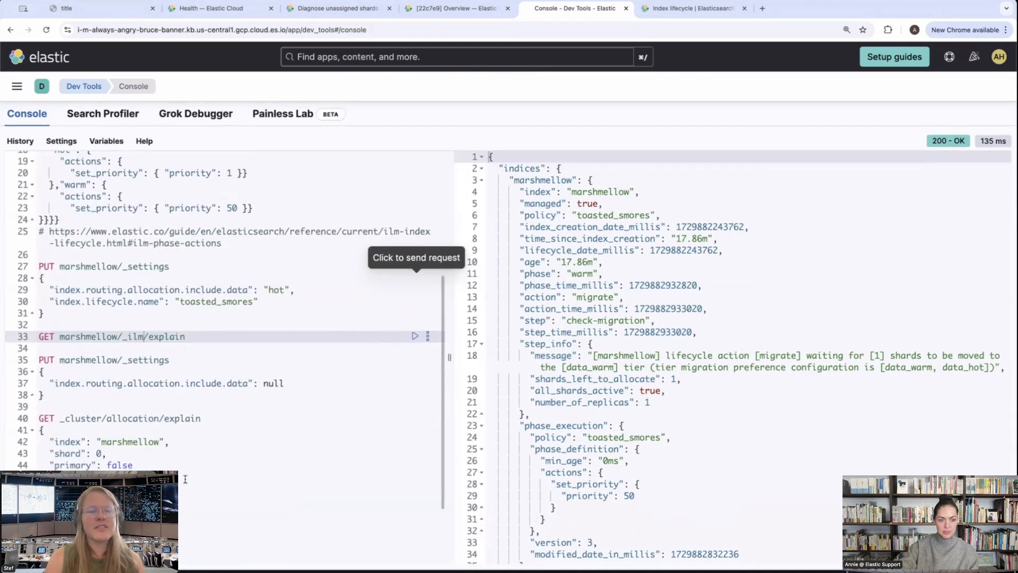
# Add a PUT marshmellow/_settings request with an empty JSON body between the allocation explain and cluster reroute requests
pyautogui.click(231, 483)
pyautogui.click(208, 491)
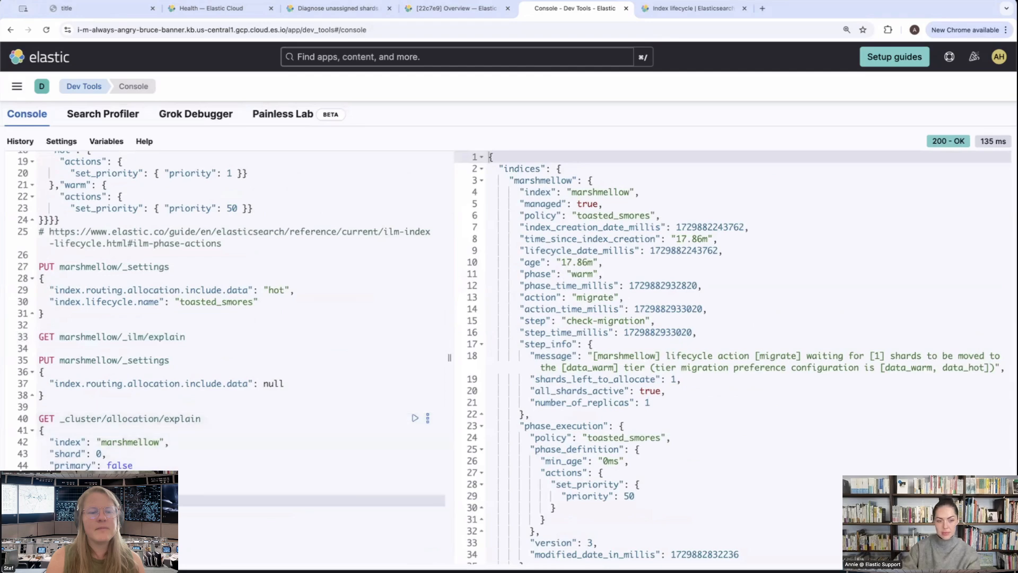
pyautogui.press('Return')
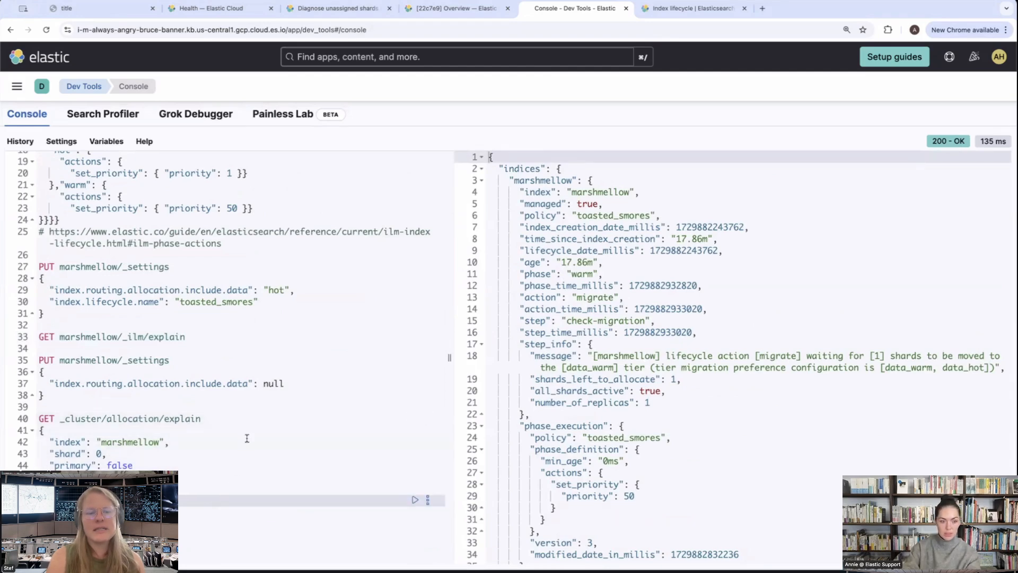
pyautogui.scroll(-5, 246, 439)
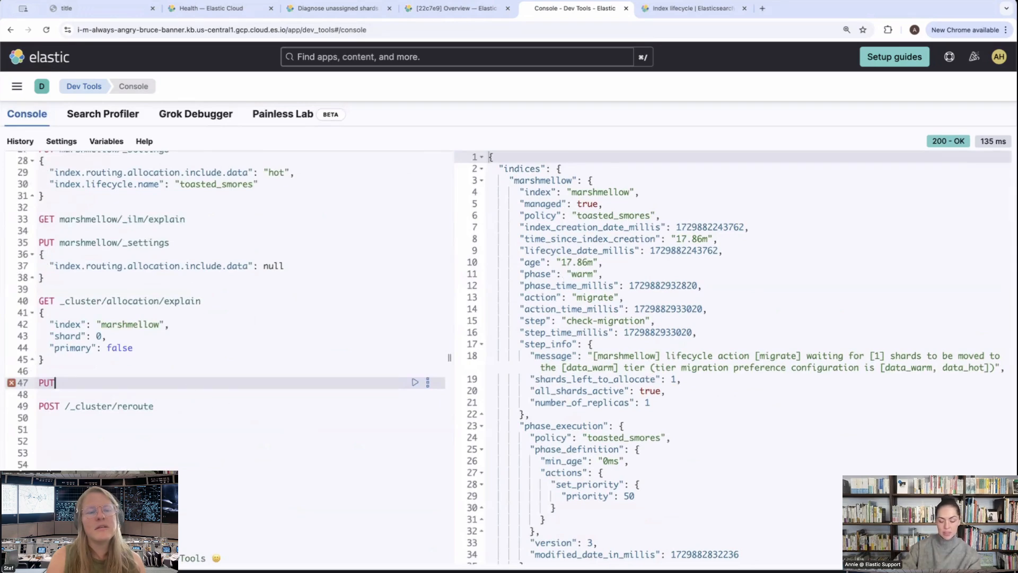
pyautogui.write('mar')
pyautogui.press('Return')
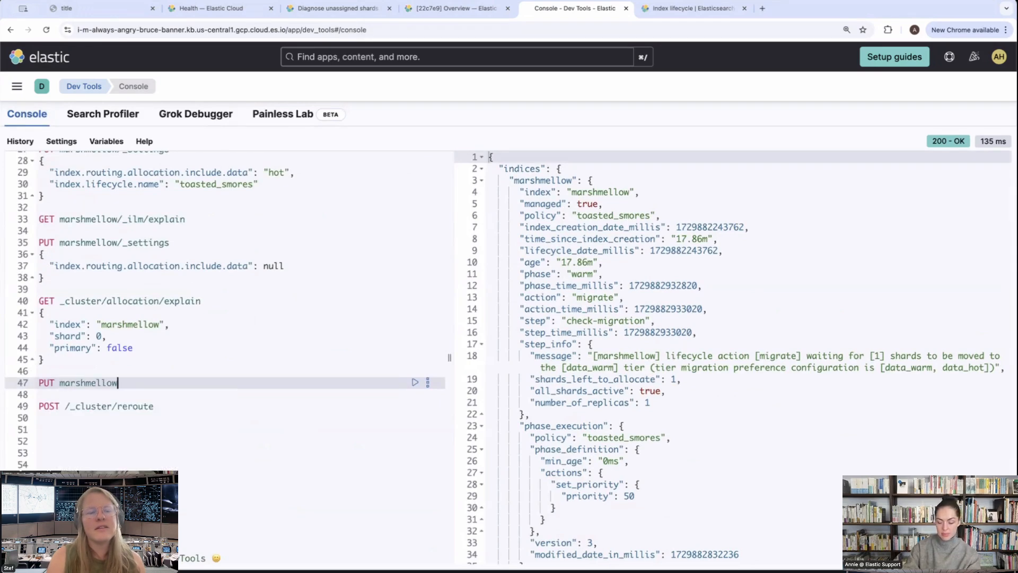
pyautogui.write('/')
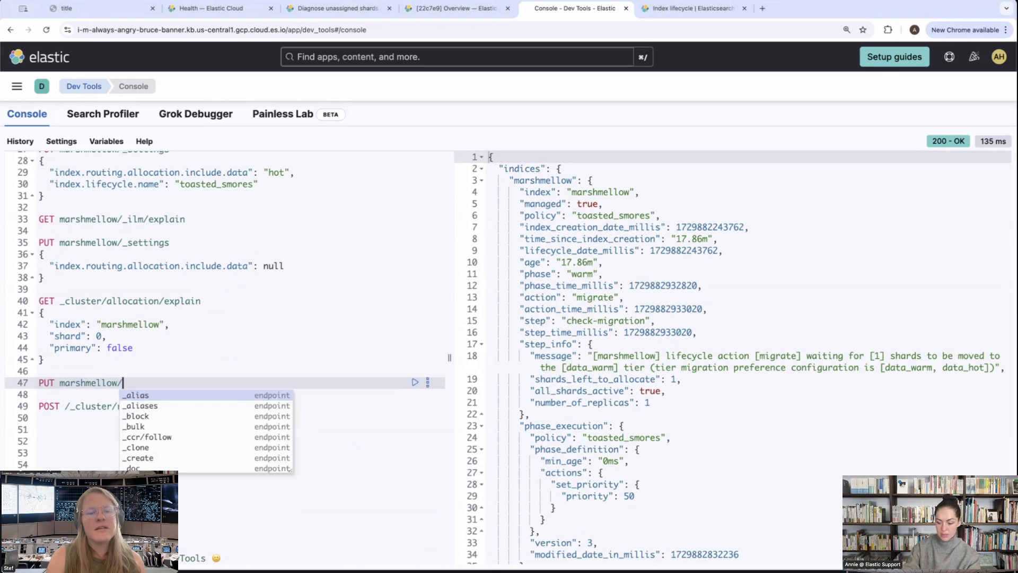
pyautogui.write('_se')
pyautogui.press('Return')
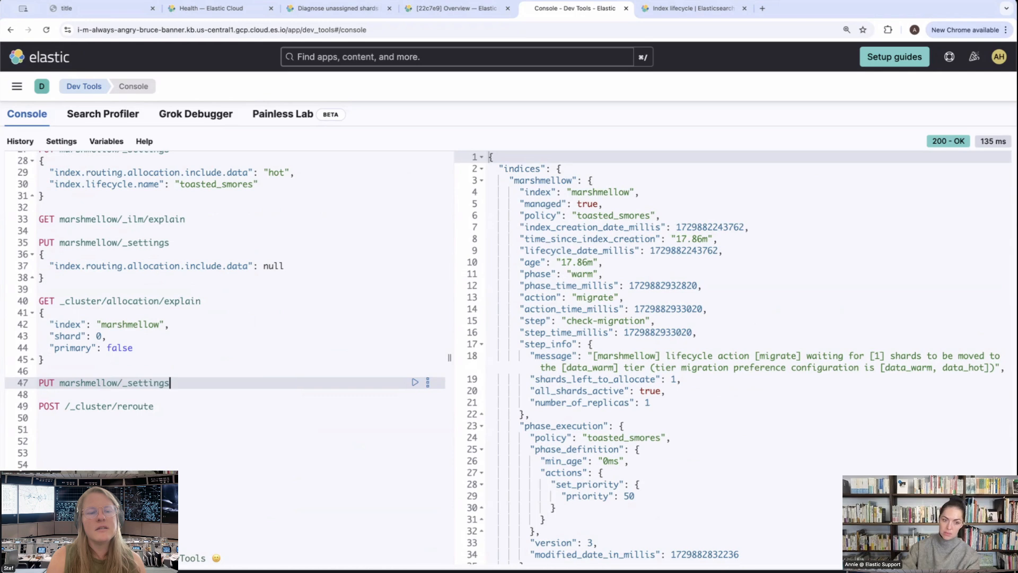
pyautogui.press('Return')
pyautogui.write('{')
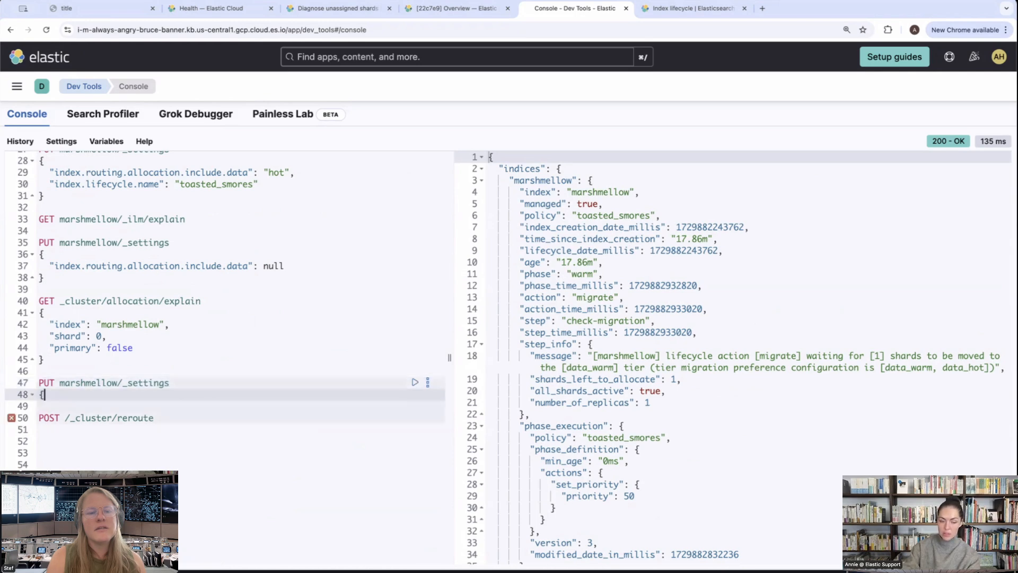
pyautogui.press('Return')
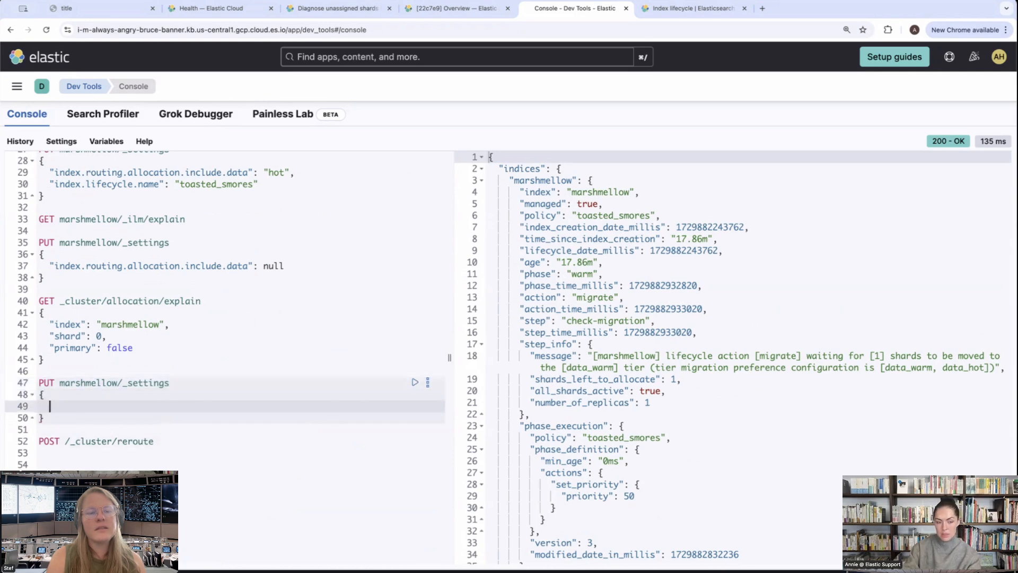
pyautogui.write('s')
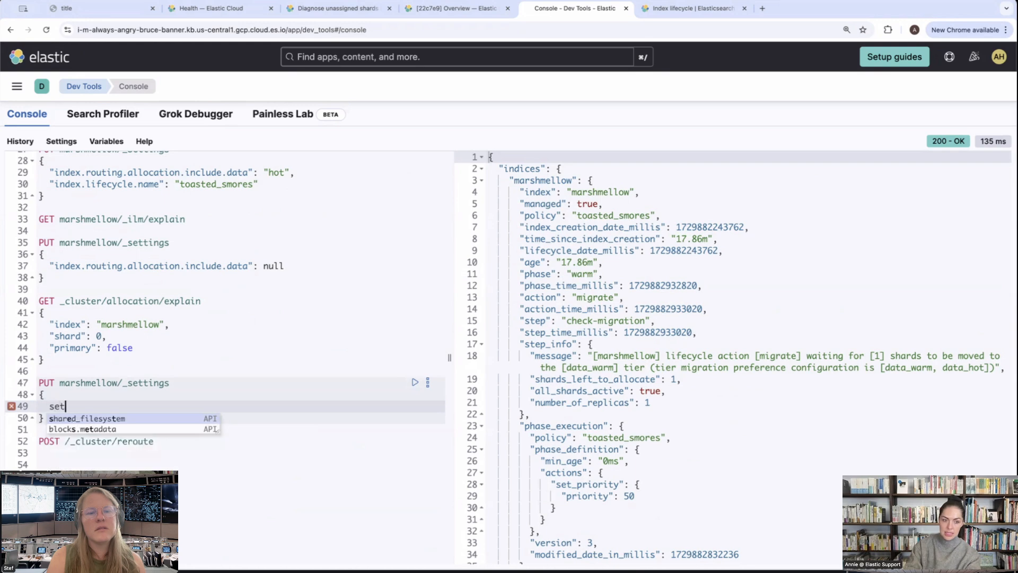
pyautogui.press('BackSpace')
pyautogui.write('index')
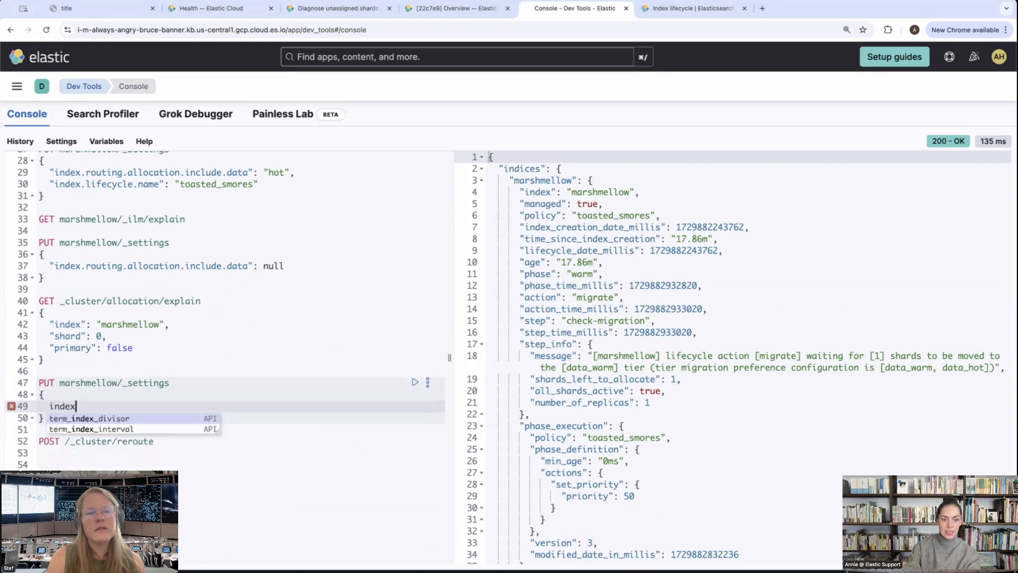
pyautogui.write('_')
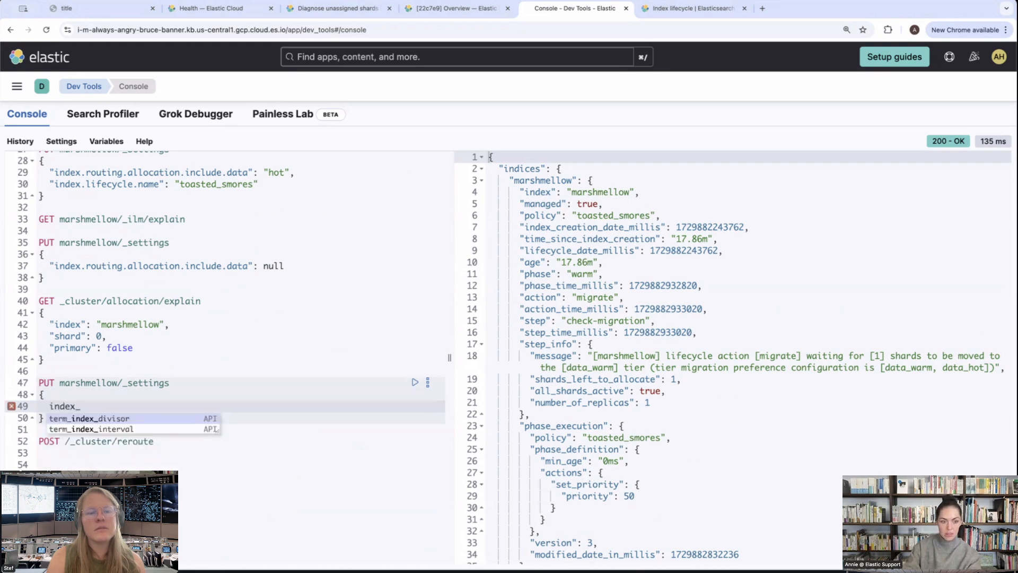
pyautogui.press('BackSpace')
pyautogui.press('BackSpace')
pyautogui.press('BackSpace')
pyautogui.press('BackSpace')
pyautogui.press('BackSpace')
pyautogui.press('BackSpace')
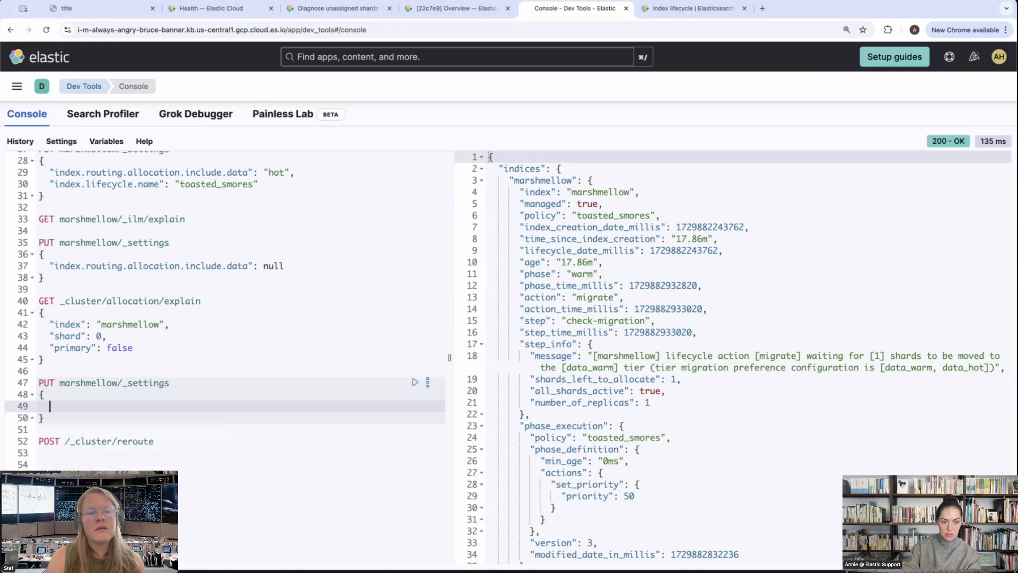
# Enter the quoted key "index.number_of_replica" in the body of the new marshmellow settings request
pyautogui.write('"i')
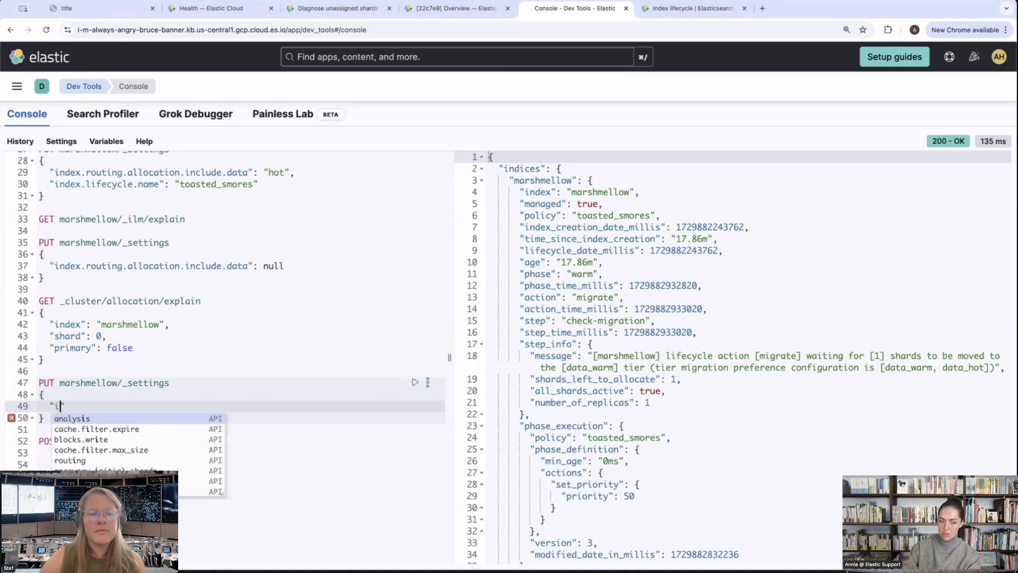
pyautogui.write('ndex_remp')
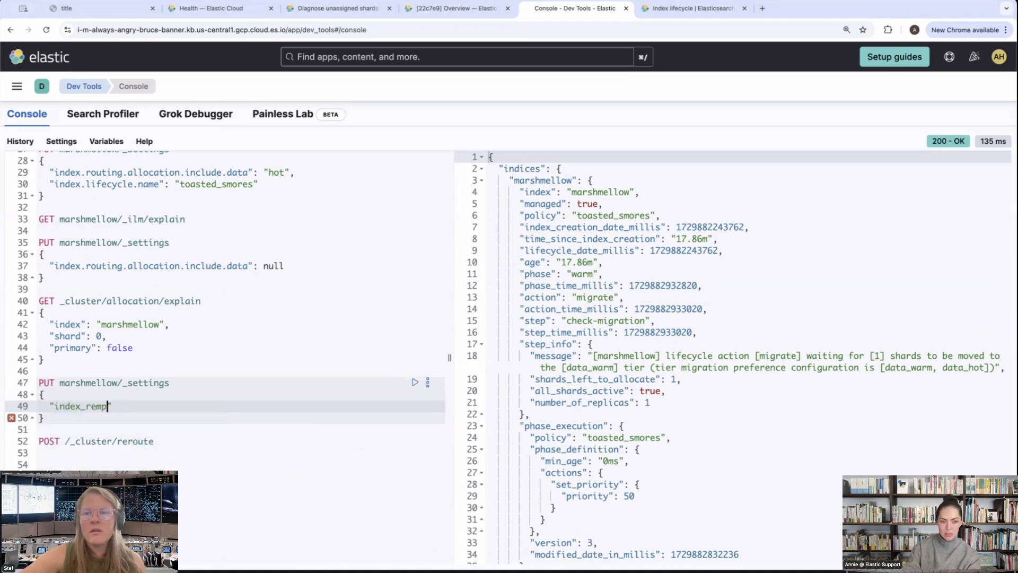
pyautogui.press('BackSpace')
pyautogui.press('BackSpace')
pyautogui.press('BackSpace')
pyautogui.write('eplica')
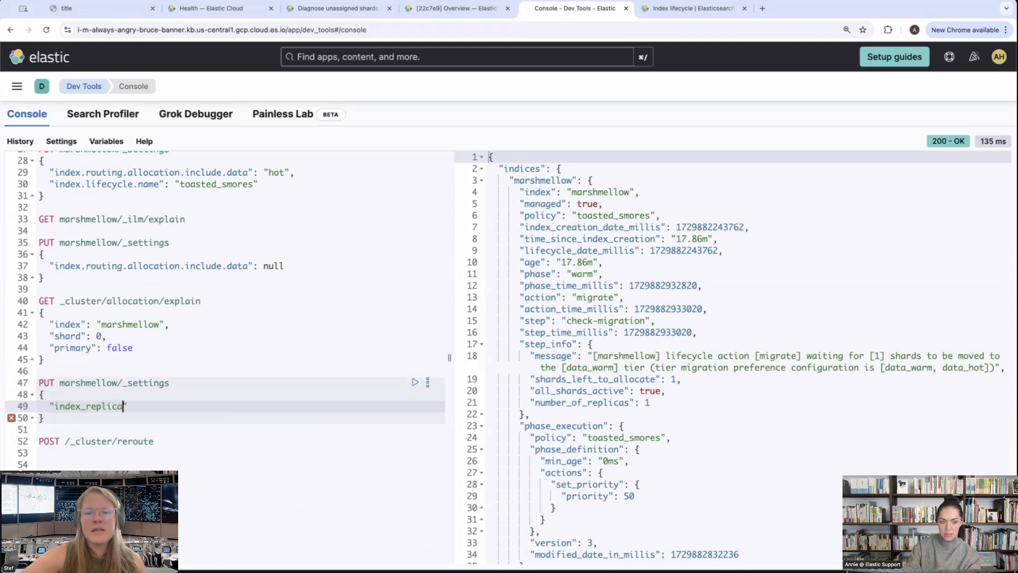
pyautogui.click(85, 407)
pyautogui.press('BackSpace')
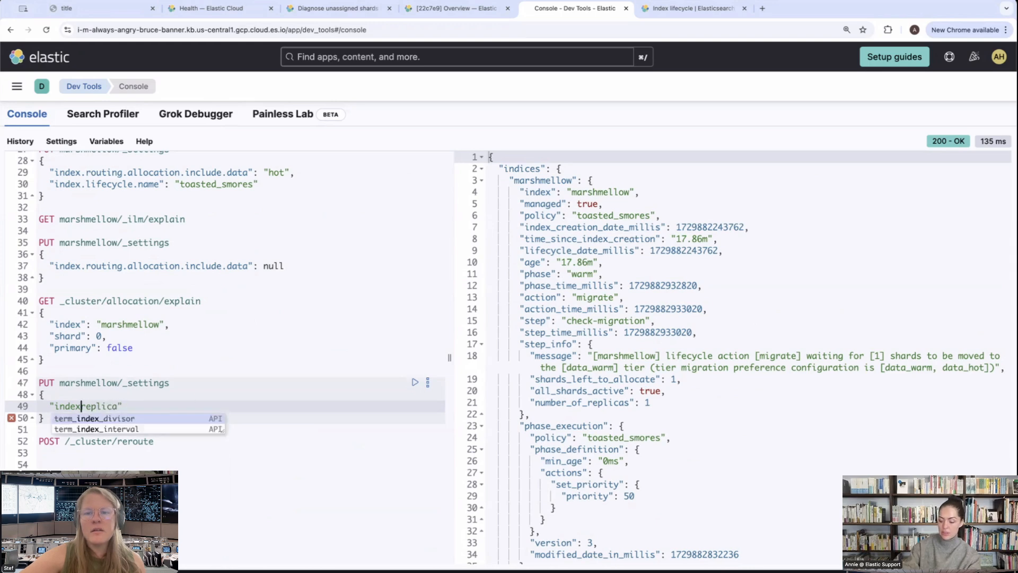
pyautogui.write('.number')
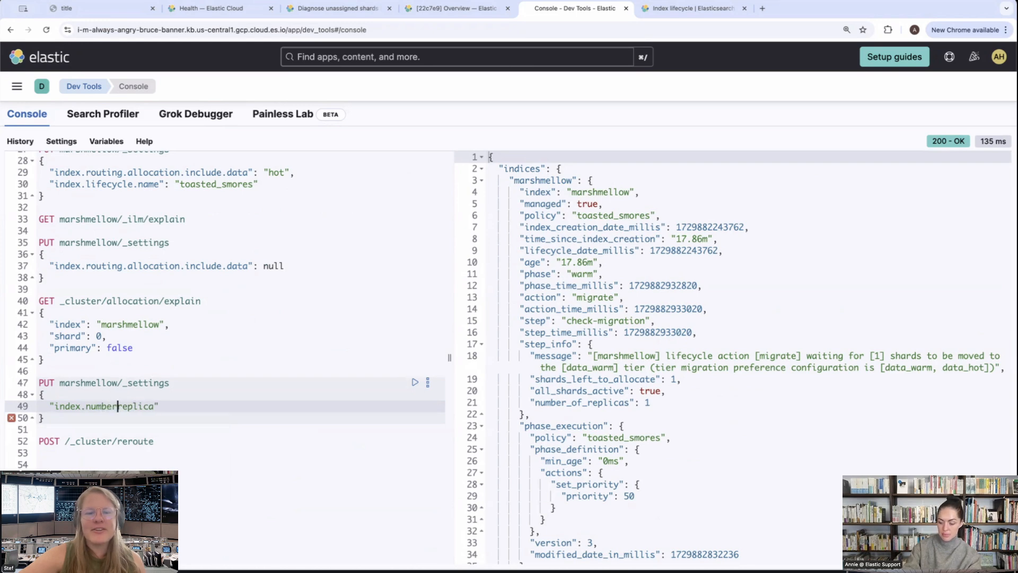
pyautogui.write('_of_')
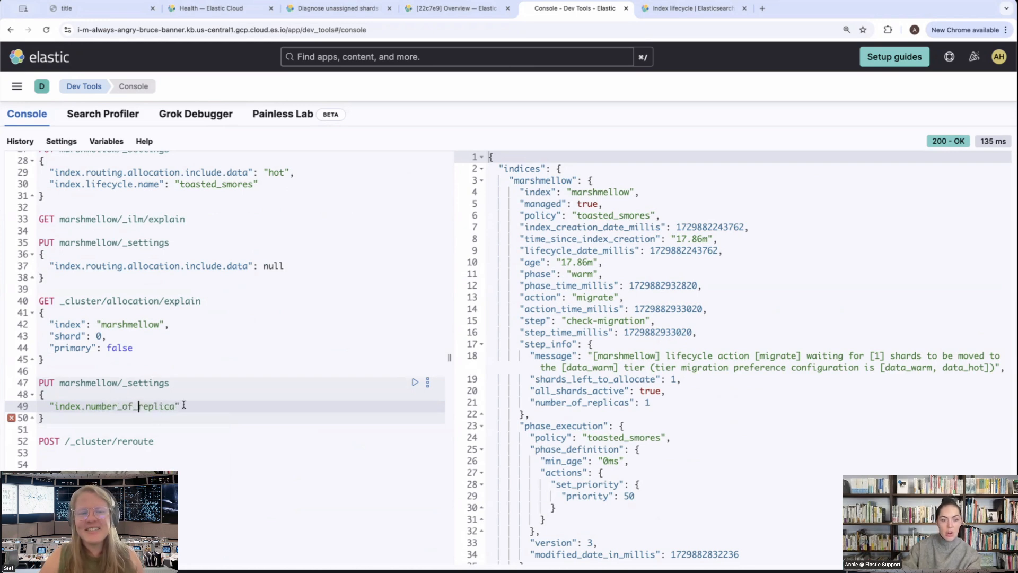
# Complete the setting as "index.number_of_replicas": 0 and run the marshmellow settings request
pyautogui.scroll(-1, 180, 404)
pyautogui.click(175, 403)
pyautogui.write('s')
pyautogui.click(201, 401)
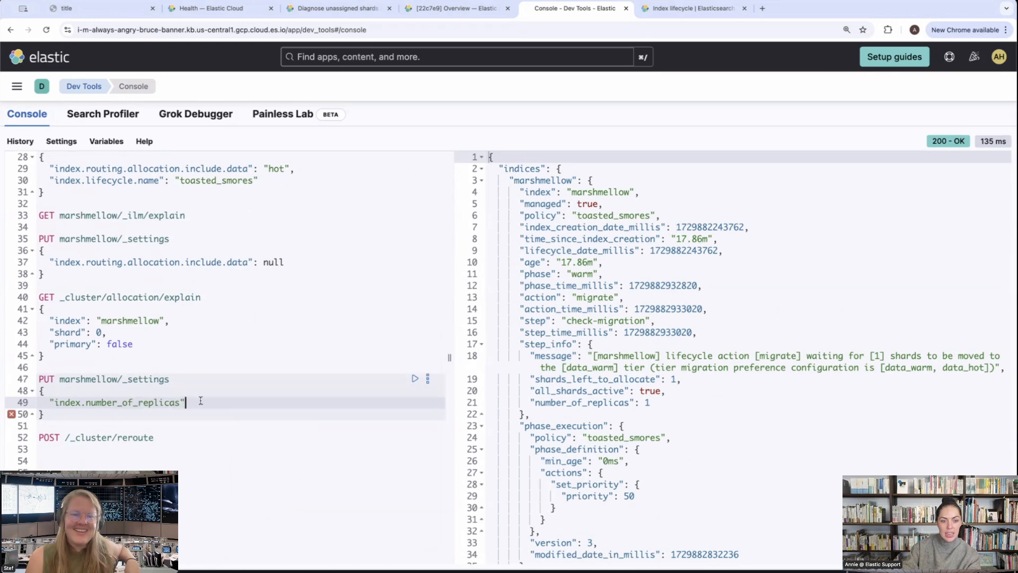
pyautogui.write(':')
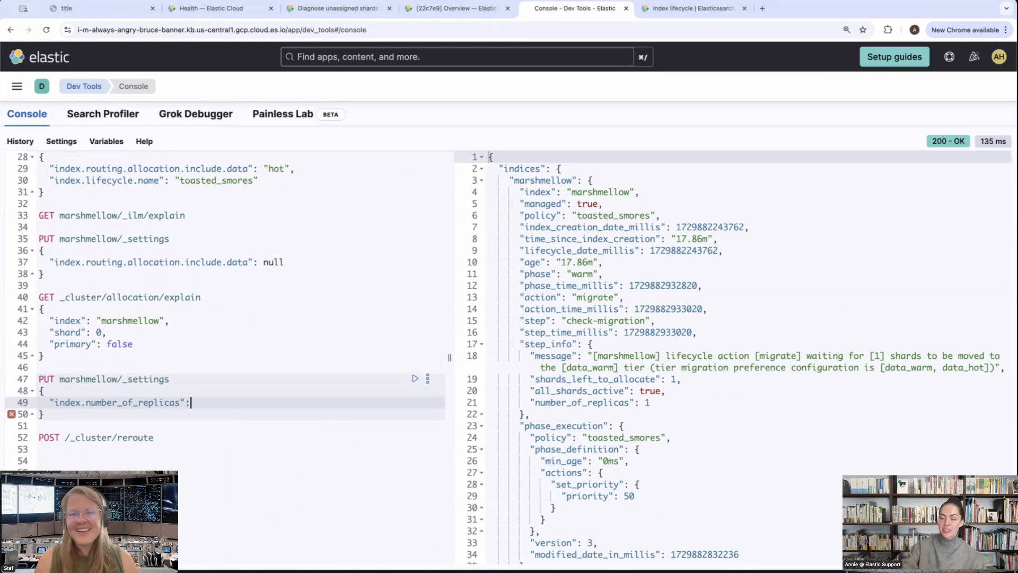
pyautogui.write(' 0')
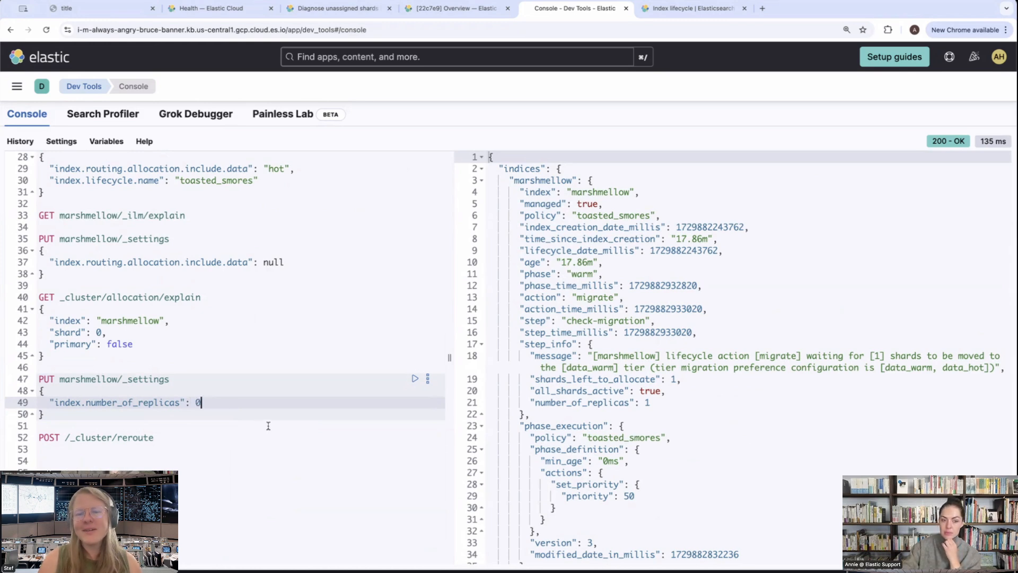
pyautogui.click(415, 378)
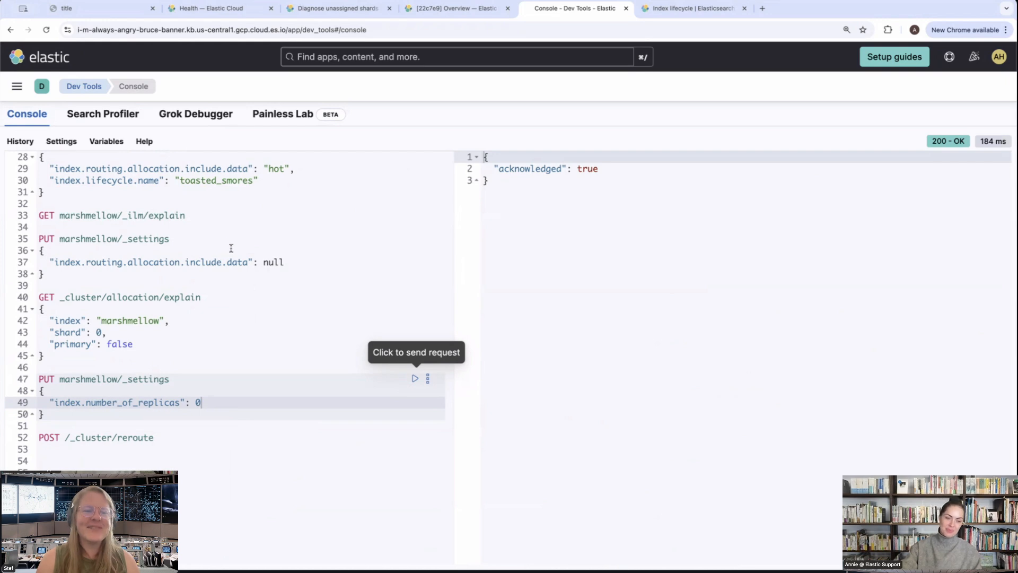
# Rerun GET marshmellow/_ilm/explain and examine the phase, action and step fields in the response
pyautogui.click(176, 214)
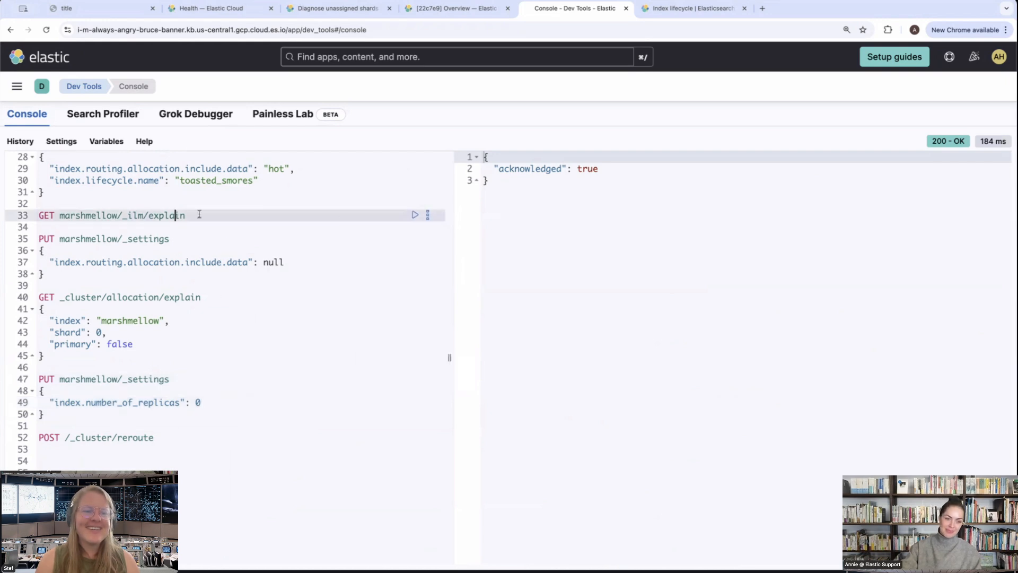
pyautogui.click(416, 214)
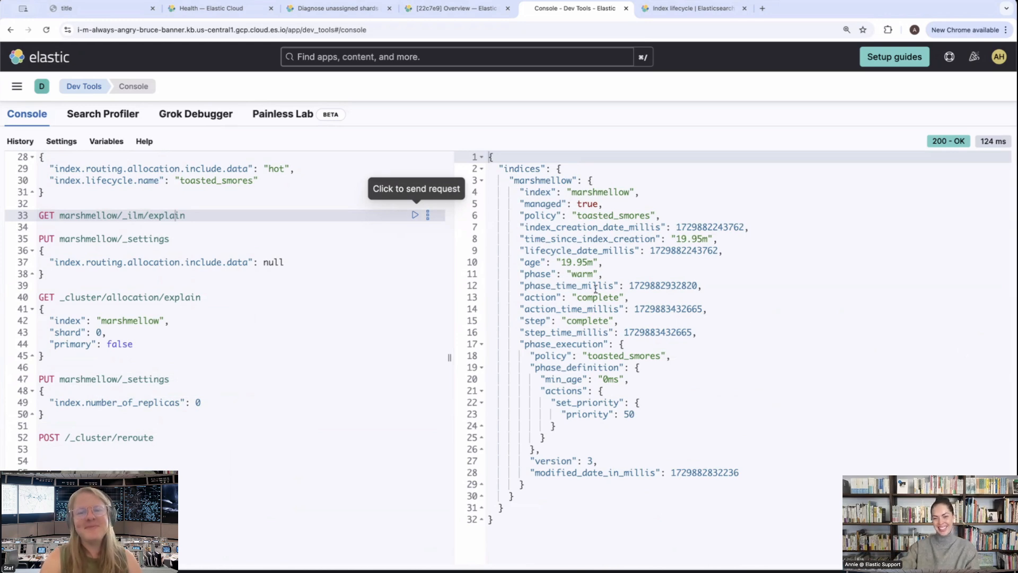
pyautogui.moveTo(603, 274); pyautogui.dragTo(480, 280)
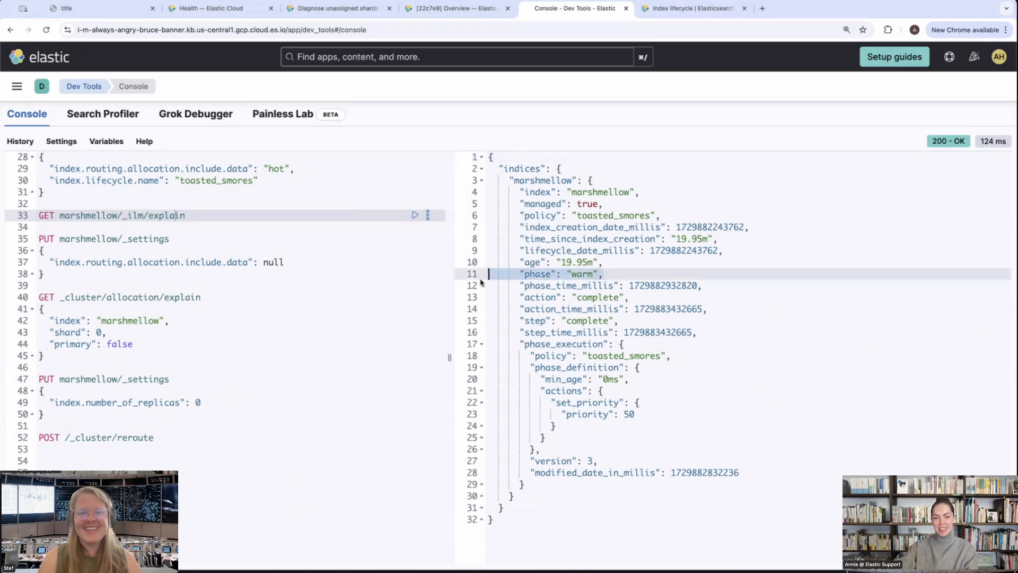
pyautogui.tripleClick(541, 319)
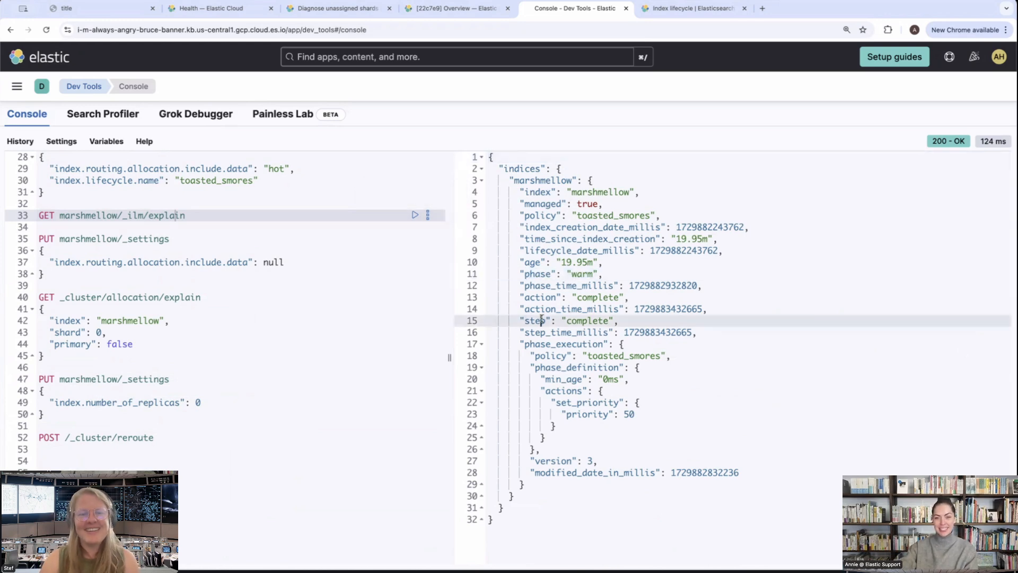
pyautogui.tripleClick(542, 297)
pyautogui.tripleClick(539, 321)
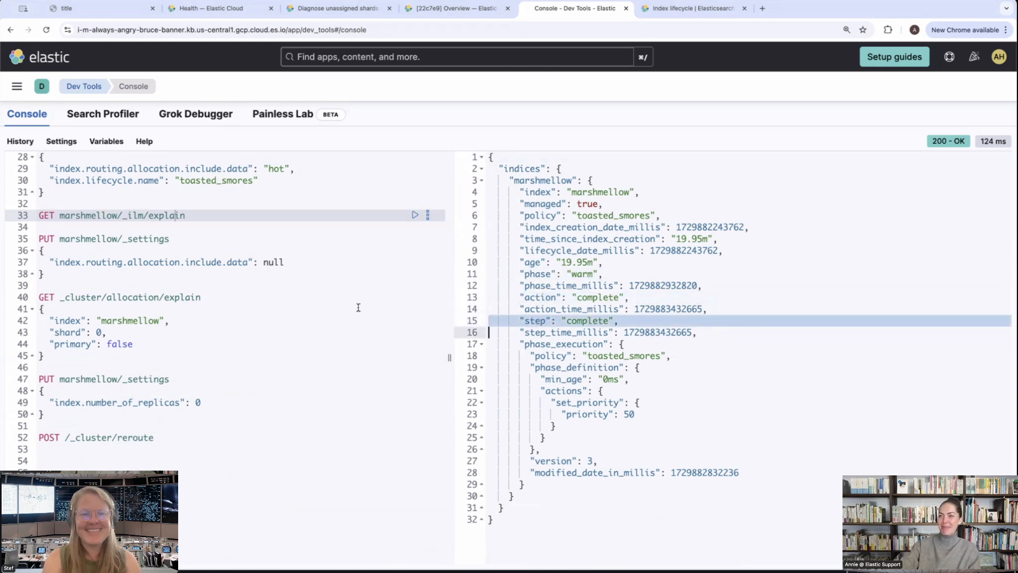
# Run GET _cluster/health and examine the cluster's status field in the response
pyautogui.click(347, 333)
pyautogui.scroll(-3, 367, 342)
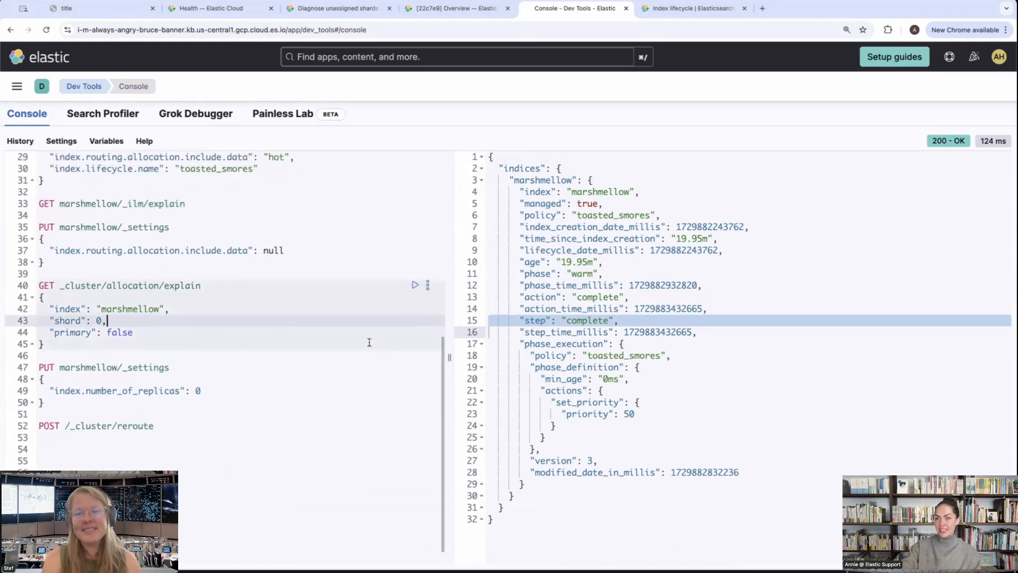
pyautogui.scroll(10, 369, 342)
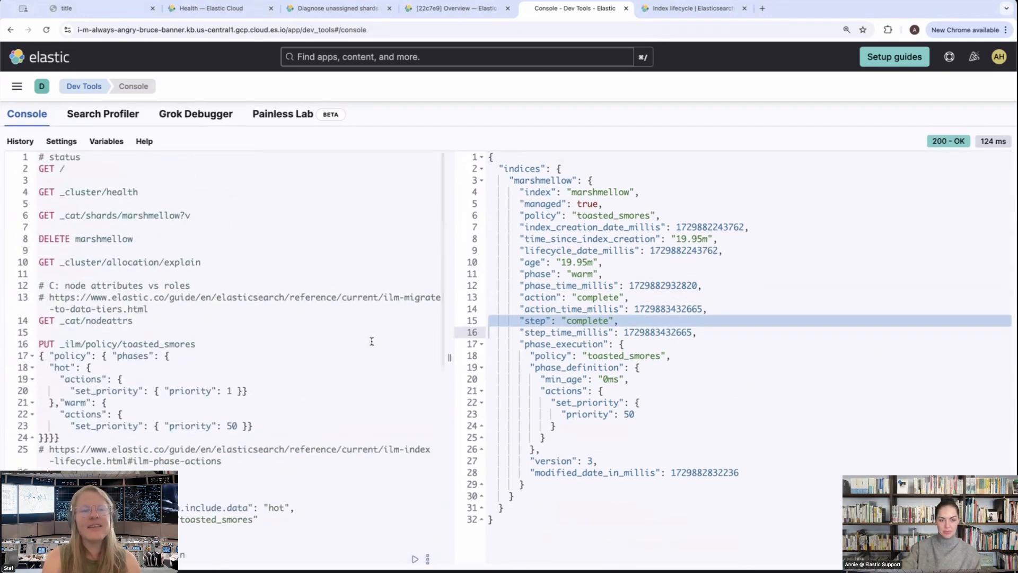
pyautogui.click(134, 191)
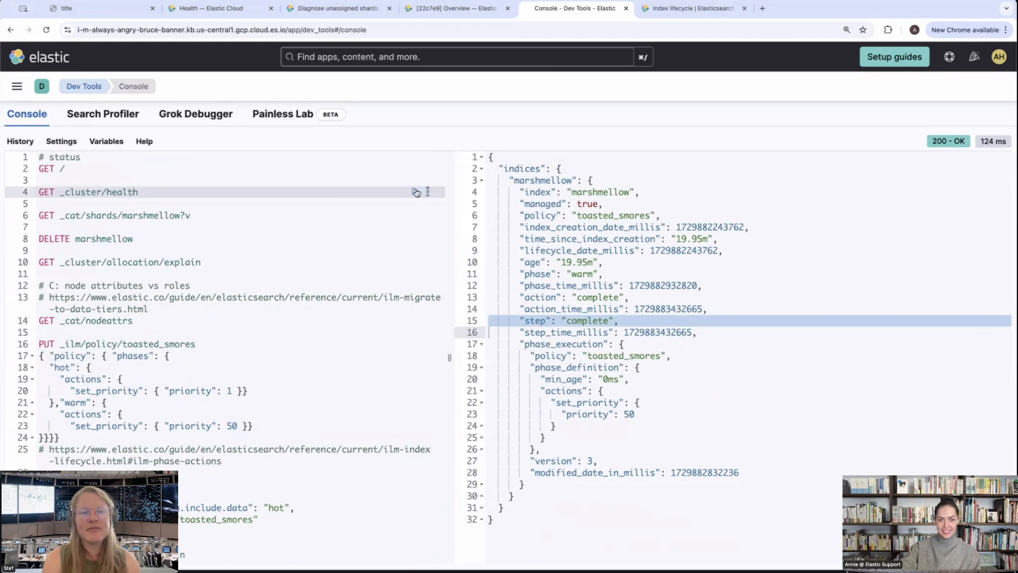
pyautogui.click(415, 191)
pyautogui.tripleClick(593, 184)
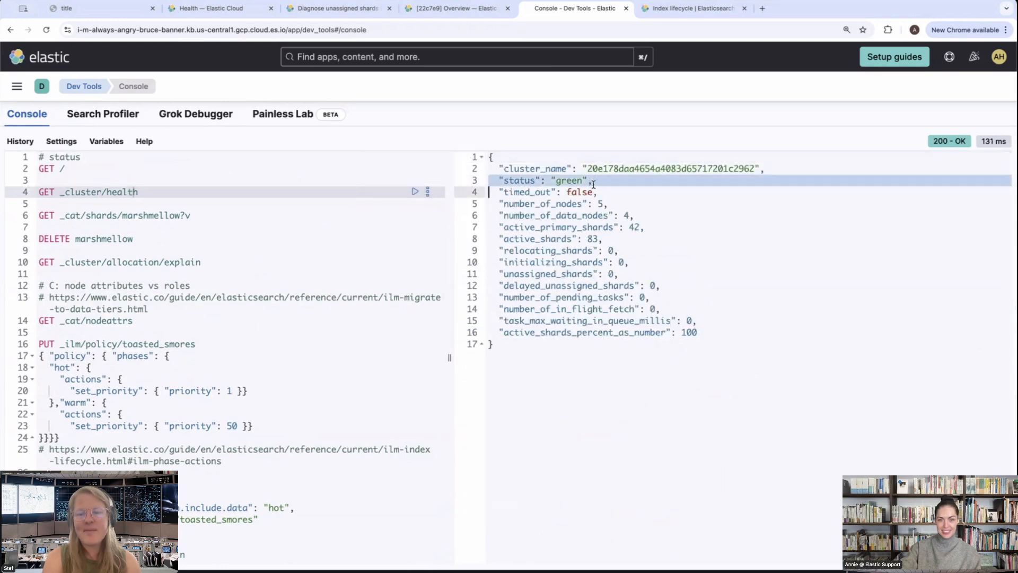
# Run GET _cat/shards/marshmellow?v to examine the index's shard row, and run GET _cluster/allocation/explain without specifying a shard
pyautogui.click(621, 277)
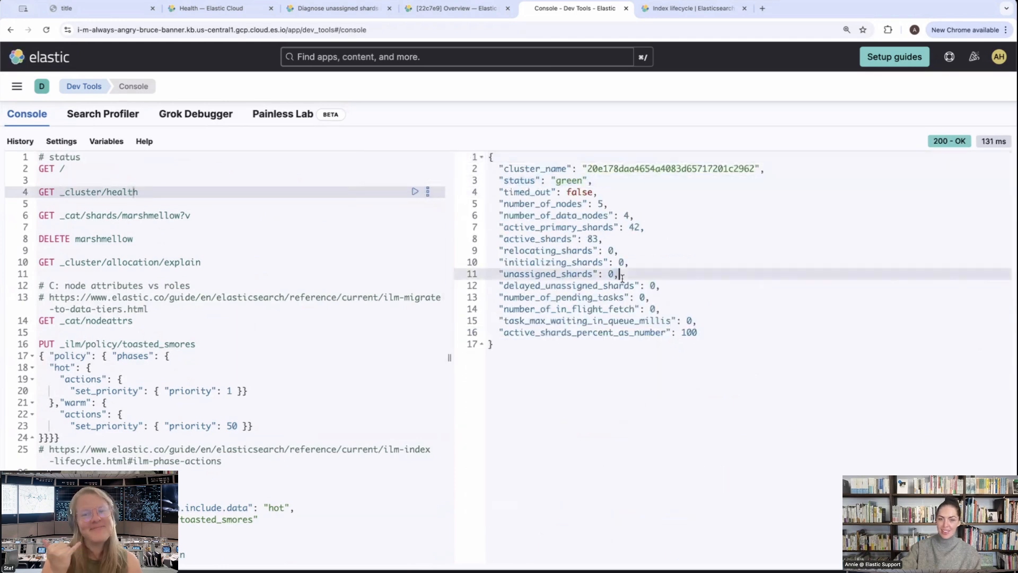
pyautogui.click(161, 220)
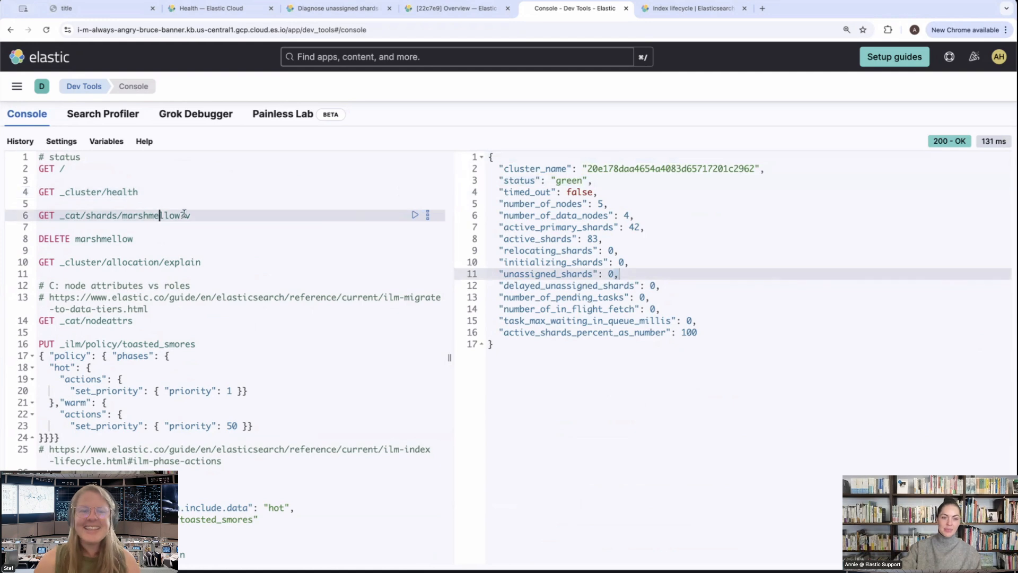
pyautogui.click(416, 215)
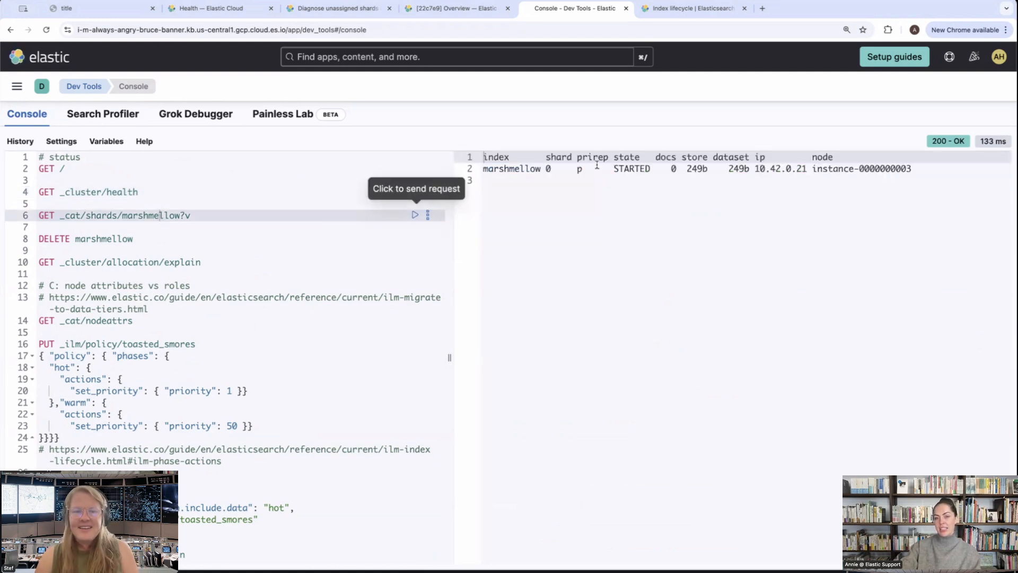
pyautogui.moveTo(527, 170); pyautogui.dragTo(909, 180)
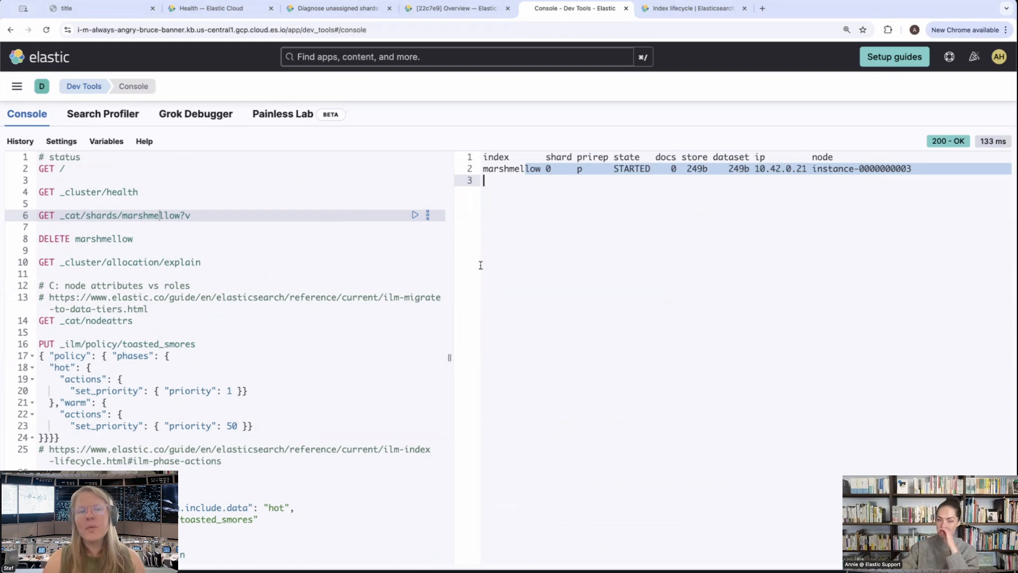
pyautogui.click(169, 262)
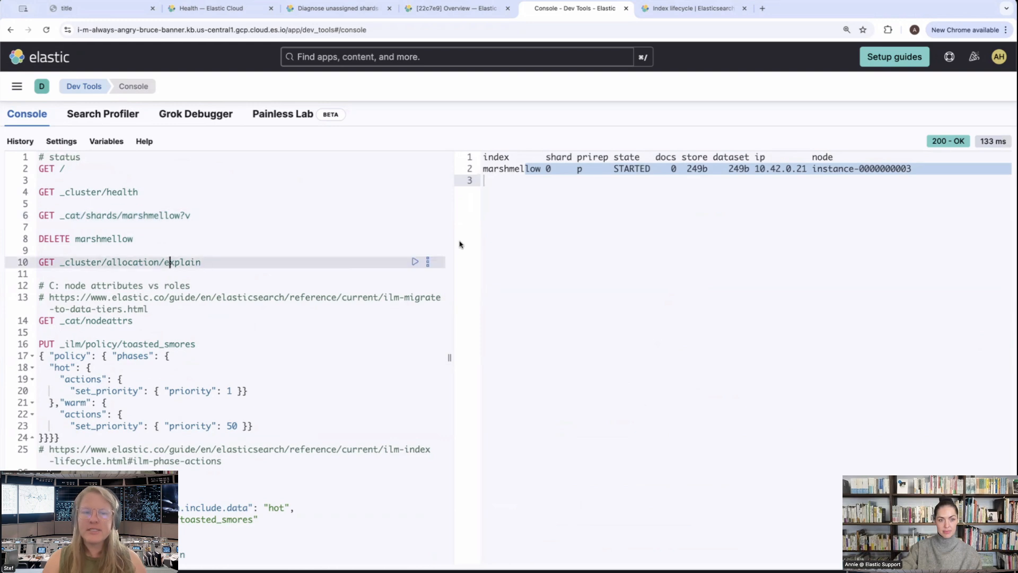
pyautogui.click(415, 263)
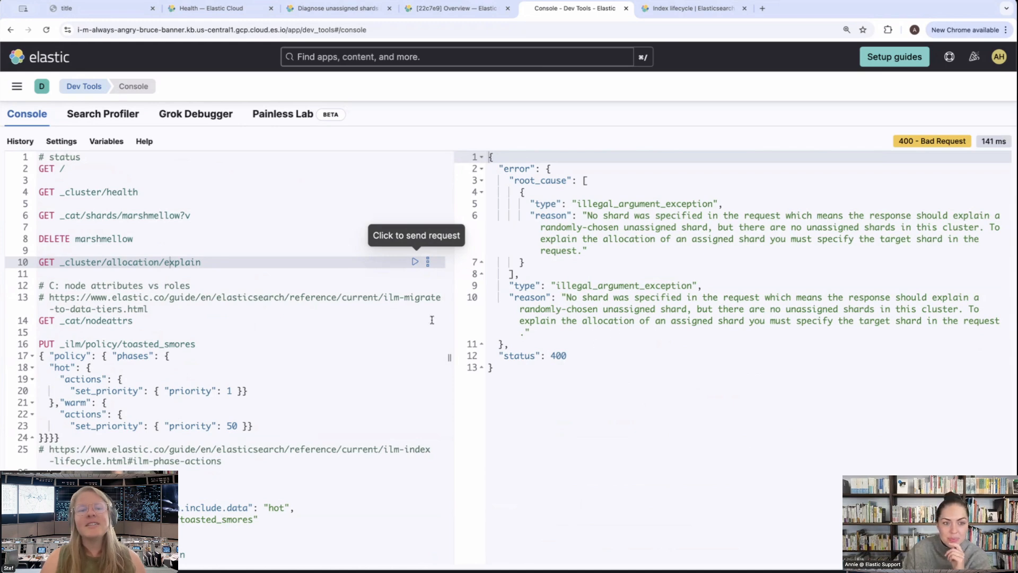
# Switch to the deployment in Elastic Cloud and examine which deployment its logs and metrics are shipped to
pyautogui.click(461, 8)
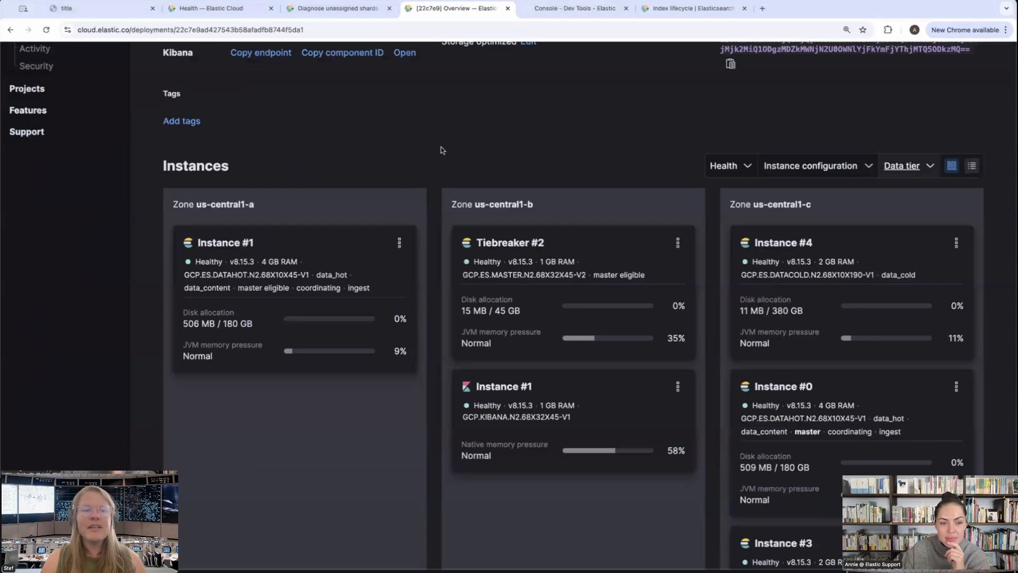
pyautogui.scroll(5, 444, 148)
pyautogui.scroll(-1, 444, 146)
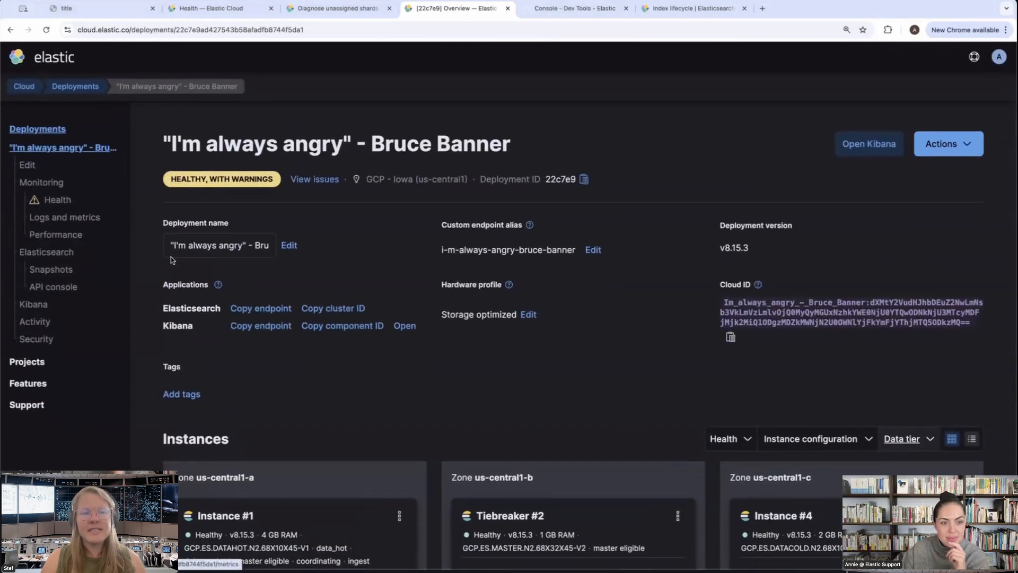
pyautogui.click(66, 218)
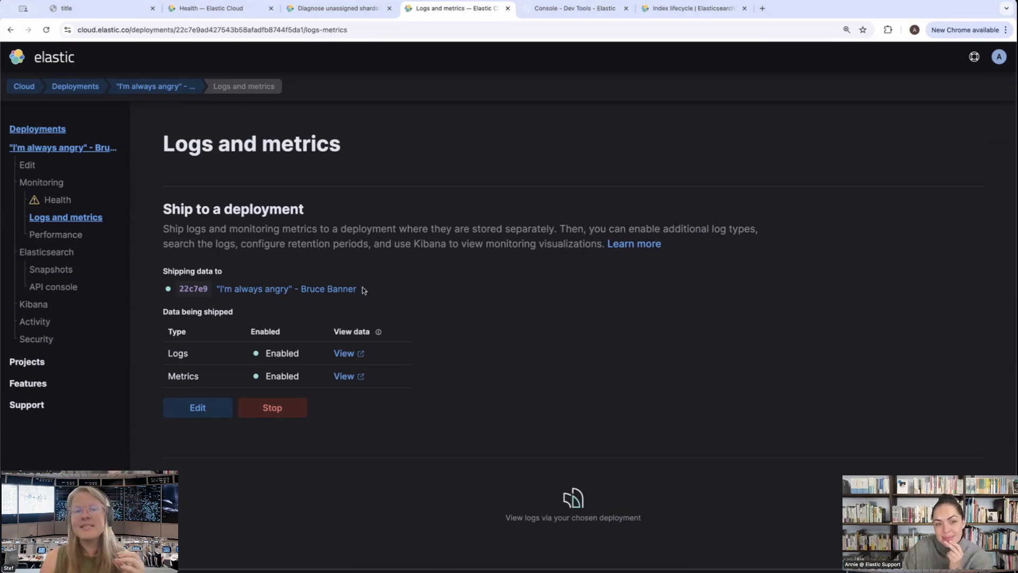
pyautogui.moveTo(386, 287); pyautogui.dragTo(152, 292)
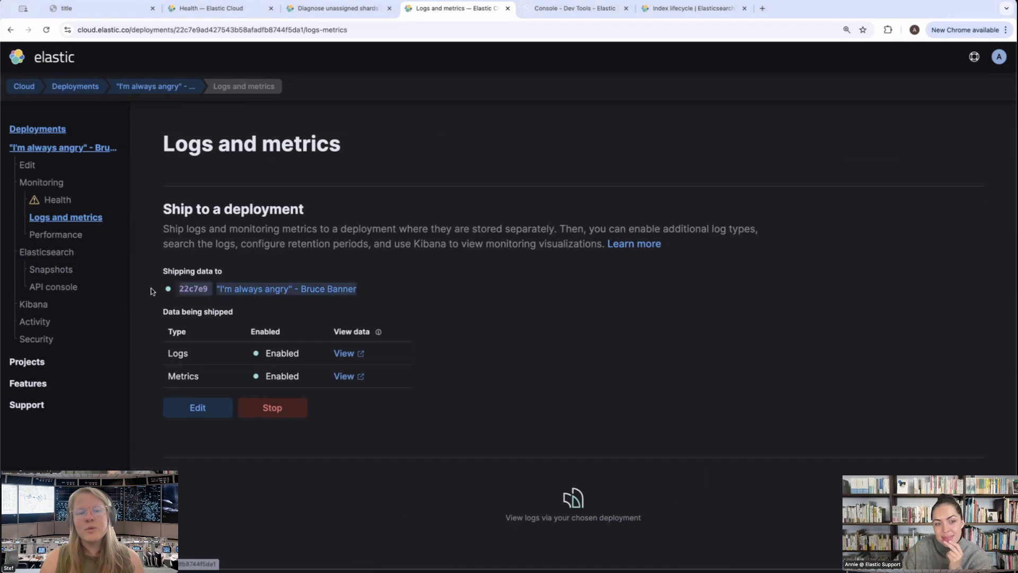
pyautogui.click(432, 296)
# Return to Kibana and open Stack Monitoring for the deployment
pyautogui.click(584, 8)
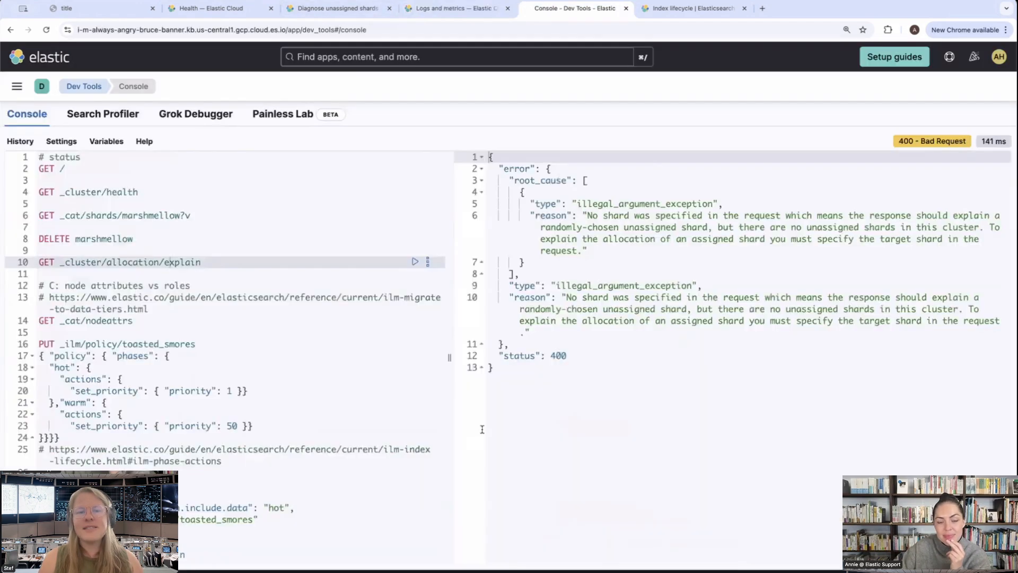
pyautogui.scroll(-10, 305, 435)
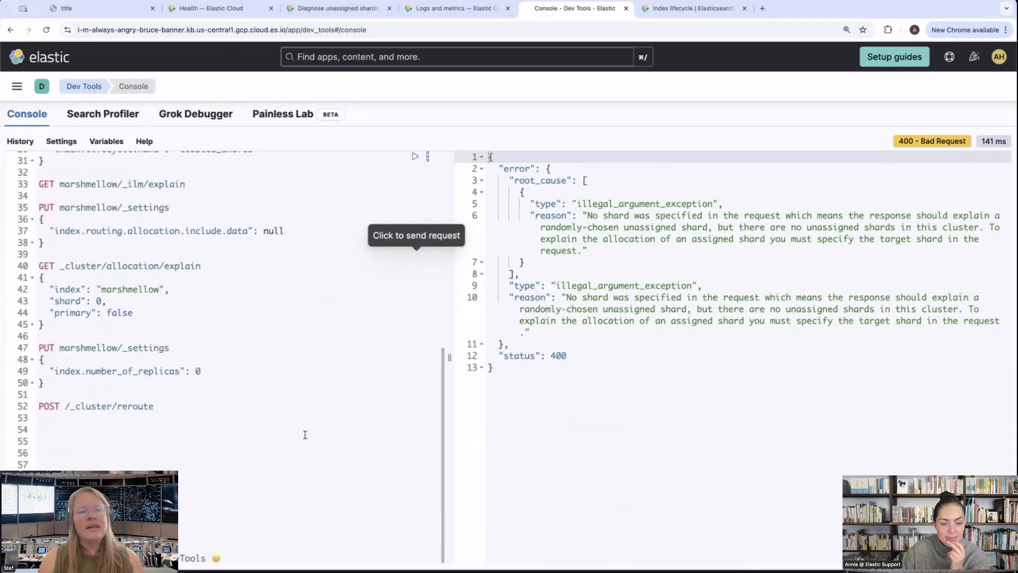
pyautogui.click(16, 86)
pyautogui.scroll(-10, 80, 371)
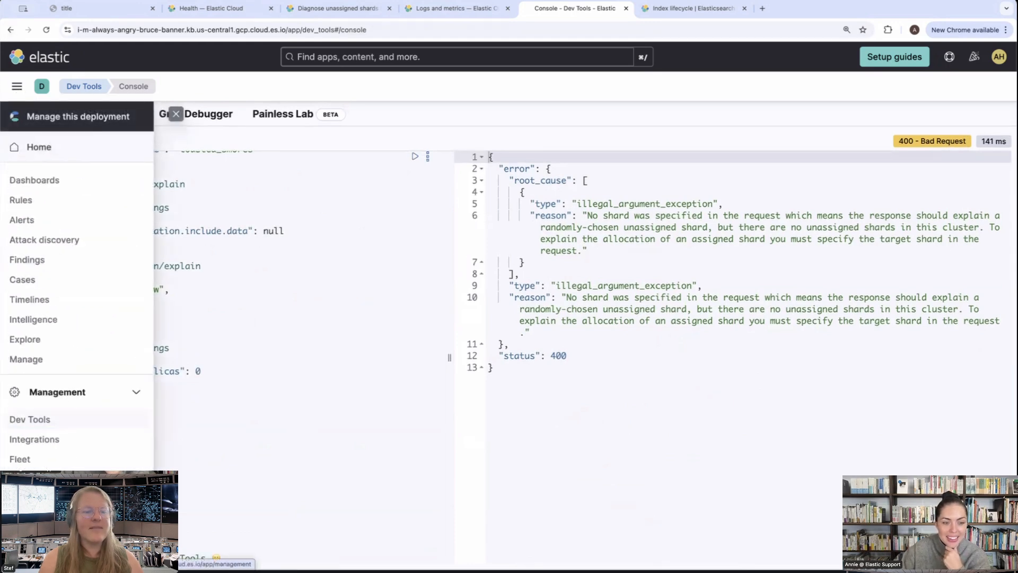
pyautogui.click(92, 411)
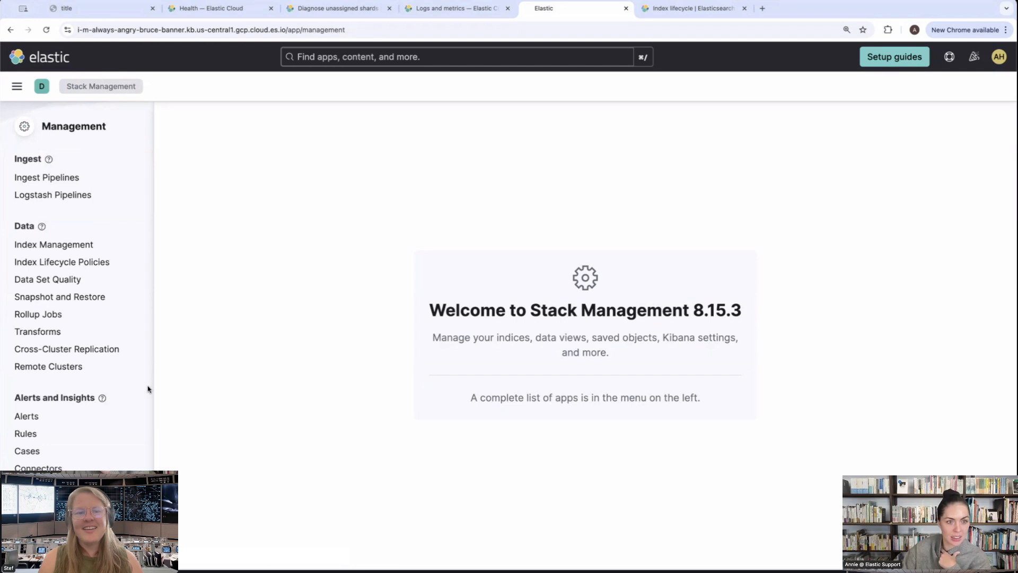
pyautogui.click(16, 86)
pyautogui.scroll(-15, 65, 287)
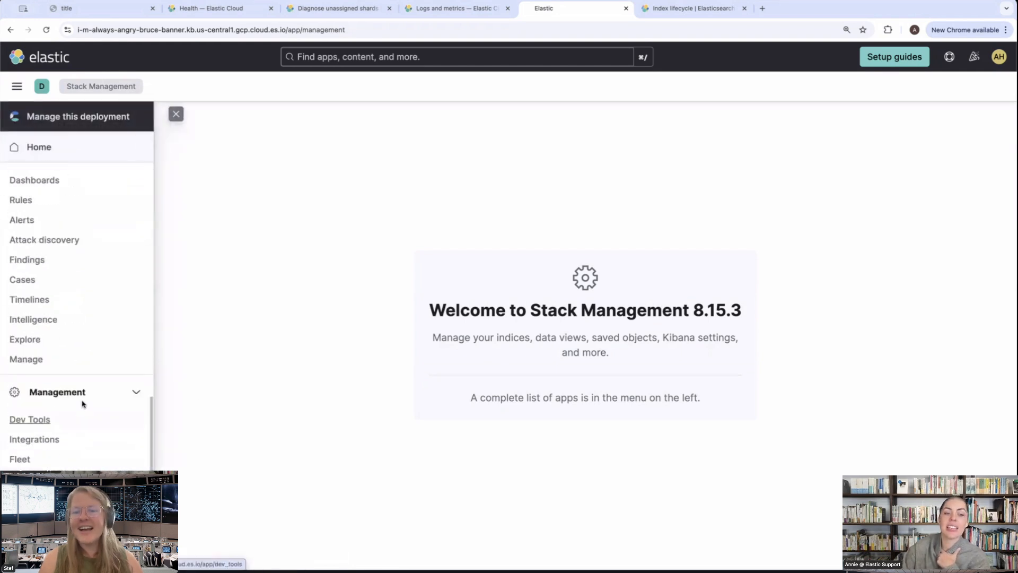
pyautogui.click(64, 499)
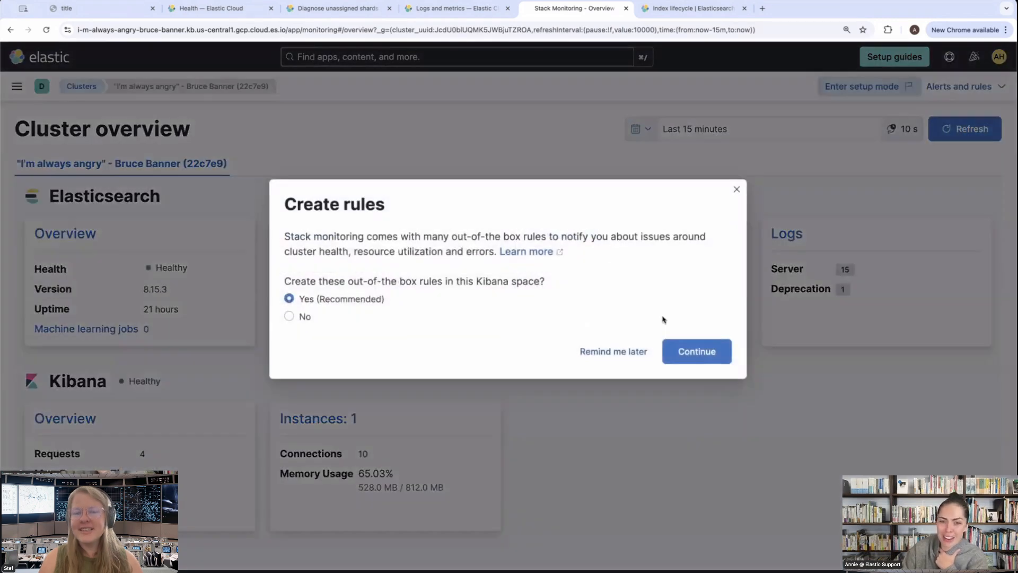
# Create the recommended out-of-the-box Stack Monitoring rules and enter setup mode on the cluster overview
pyautogui.click(703, 352)
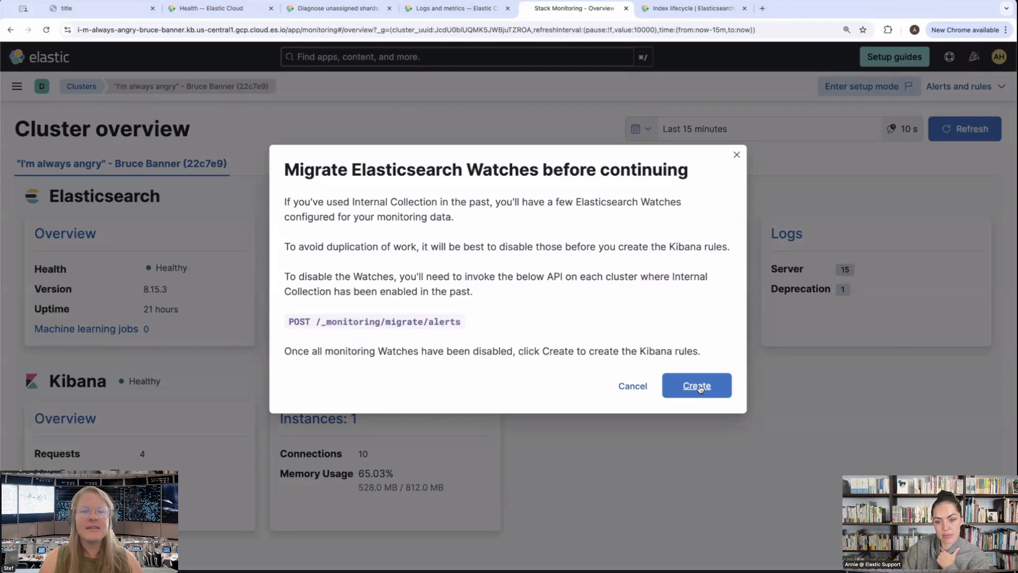
pyautogui.click(700, 387)
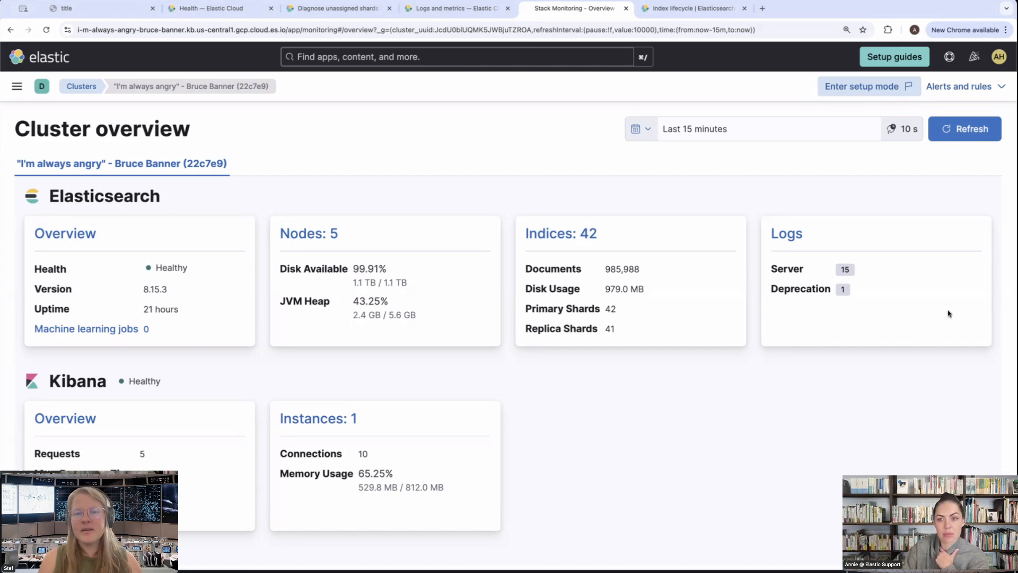
pyautogui.click(886, 90)
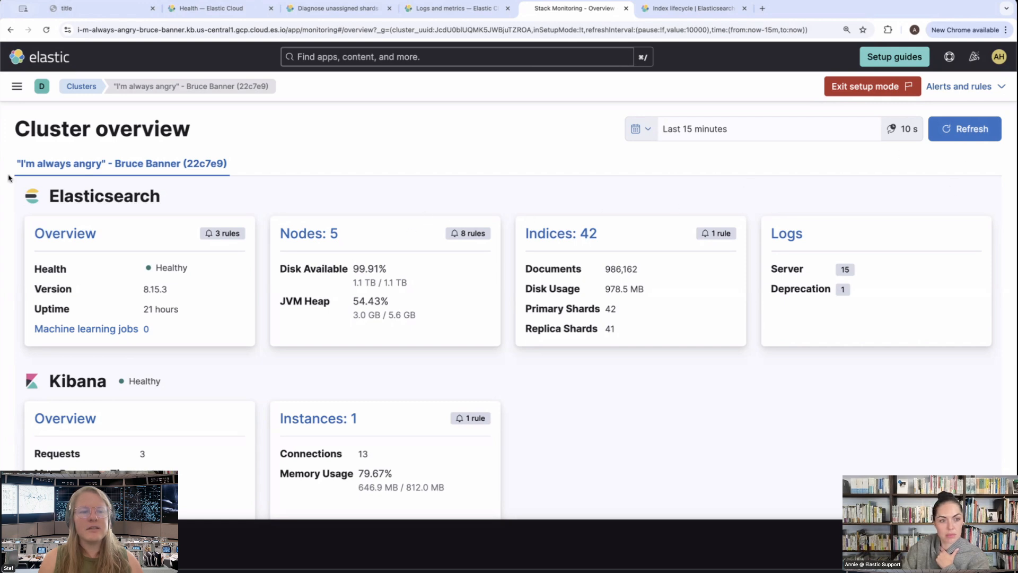
# Open the Cluster health rule's options from the rules attached to the Elasticsearch overview card
pyautogui.click(87, 236)
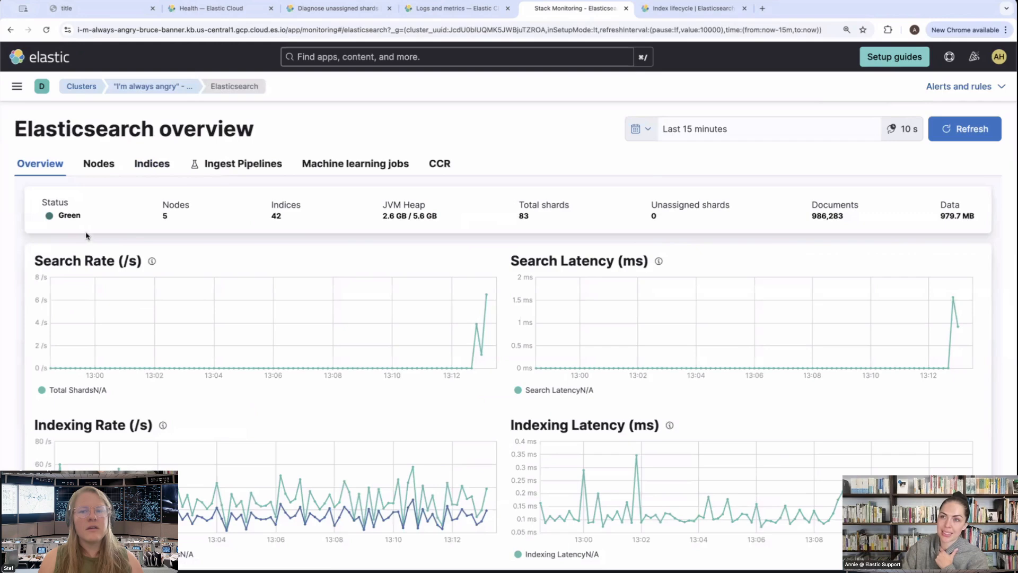
pyautogui.click(11, 30)
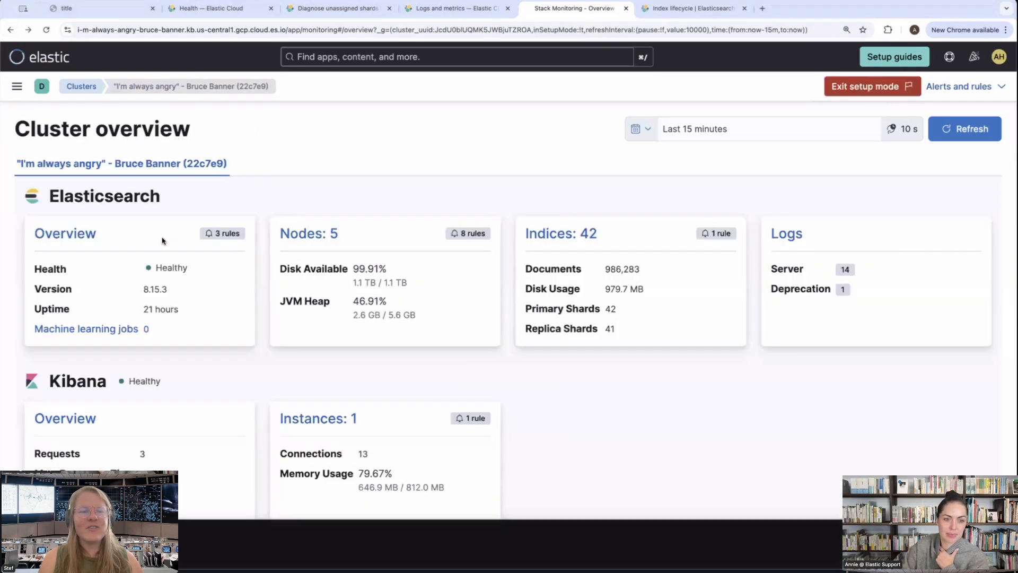
pyautogui.click(226, 236)
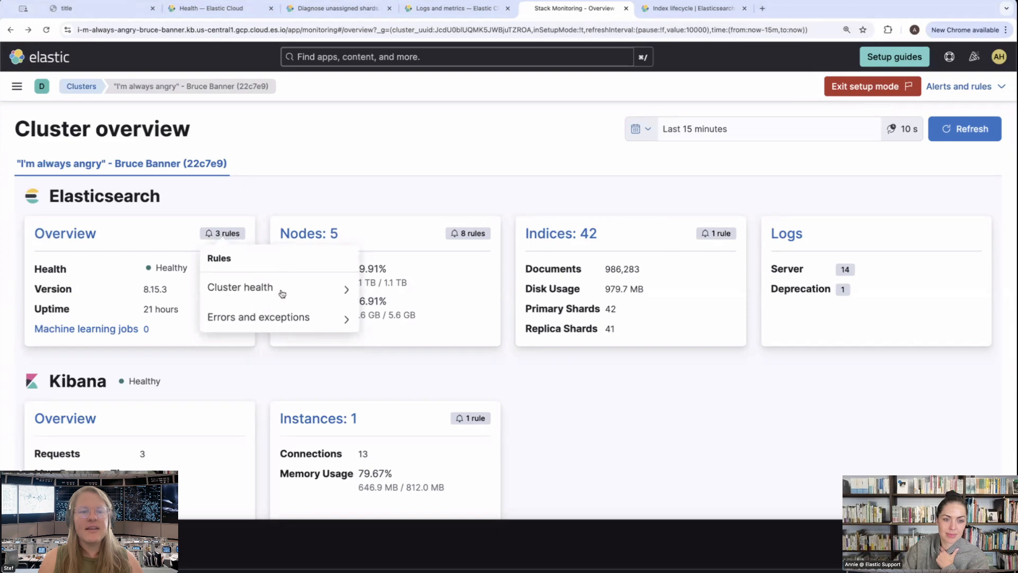
pyautogui.click(327, 299)
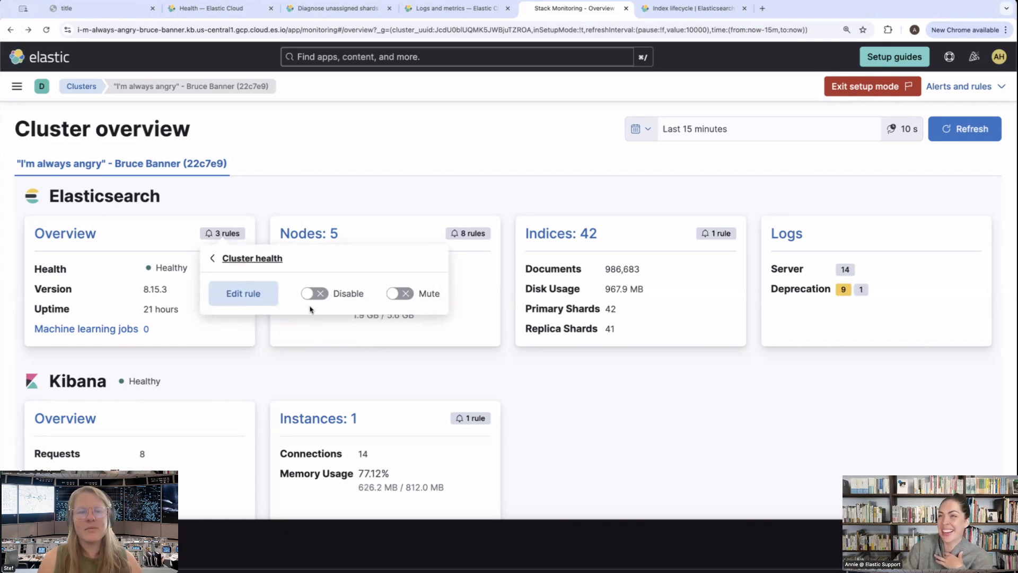
# Disable the Cluster health rule and enable it again
pyautogui.click(315, 295)
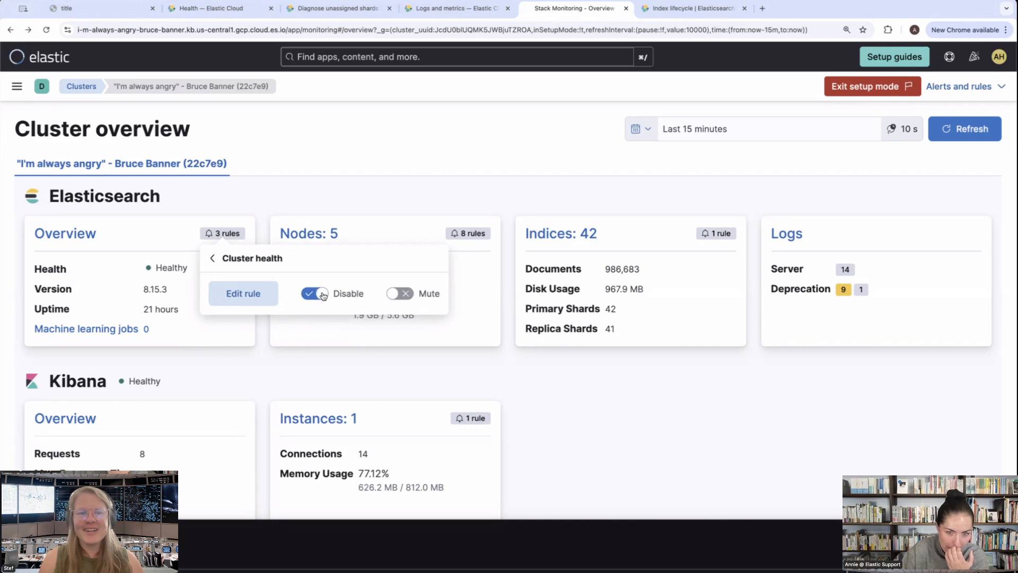
pyautogui.click(321, 295)
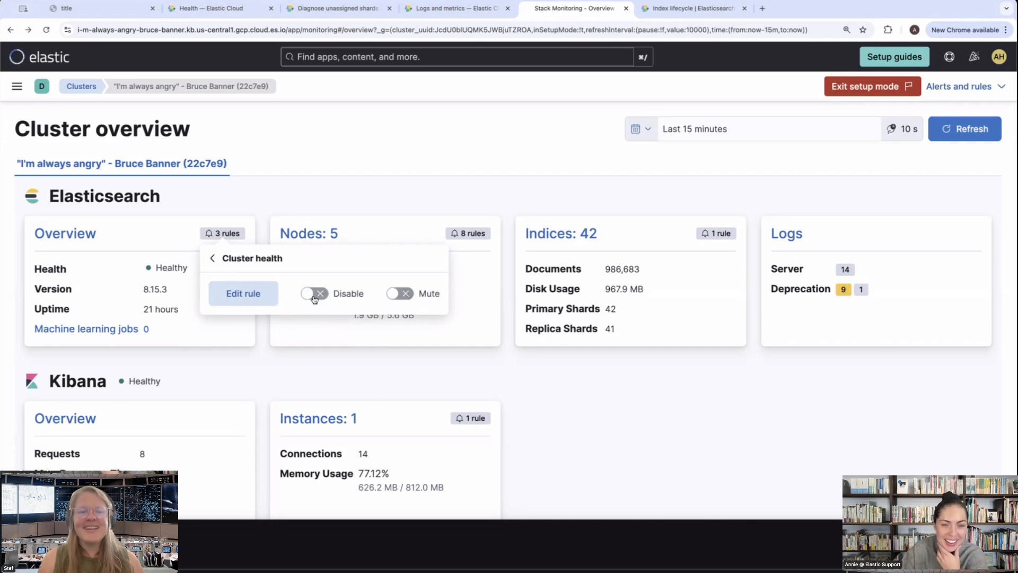
# Open the Cluster health rule for editing and examine its conditions, Kibana log action, action frequency, message and connector types
pyautogui.click(250, 293)
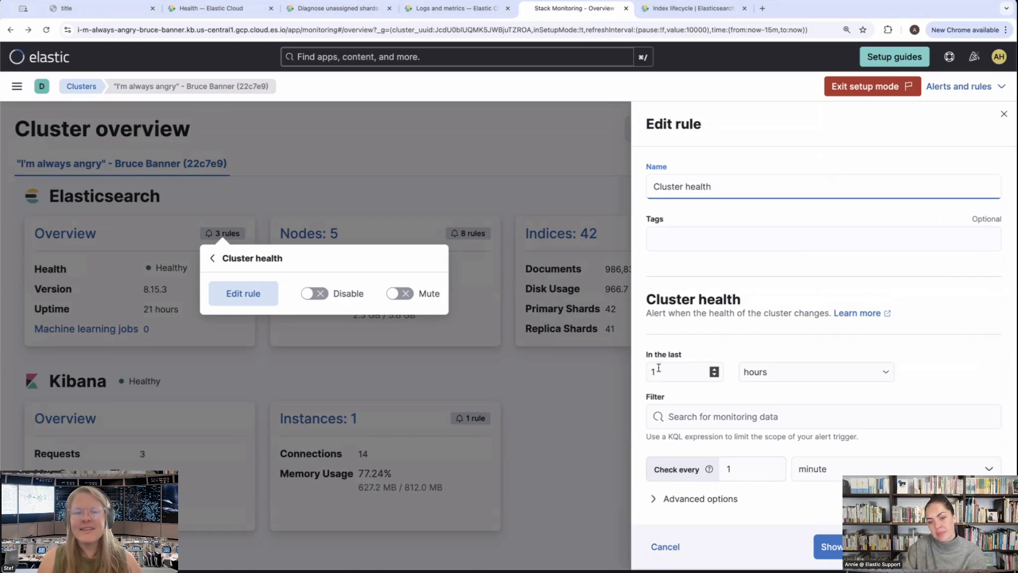
pyautogui.scroll(-7, 658, 367)
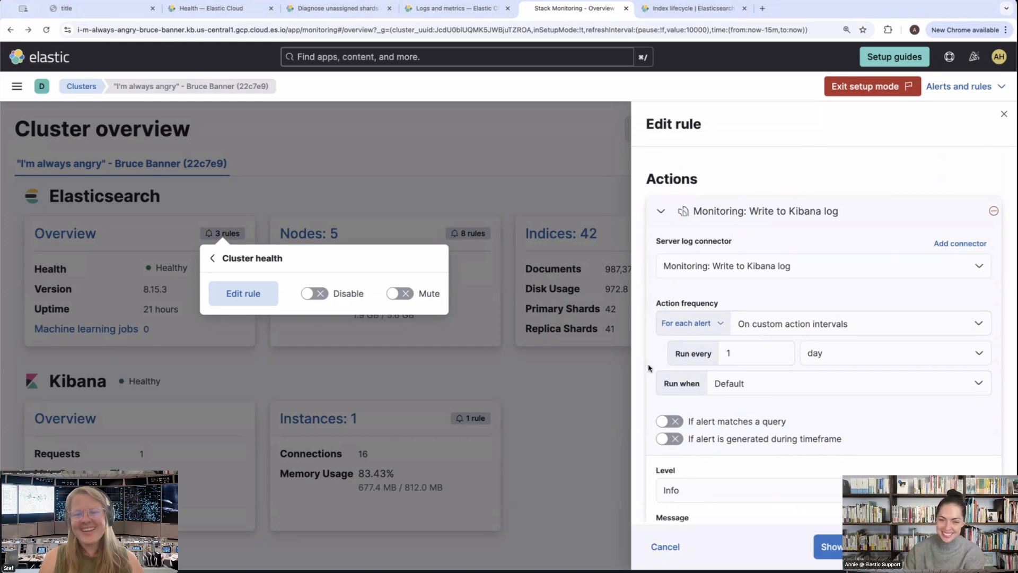
pyautogui.scroll(-4, 723, 385)
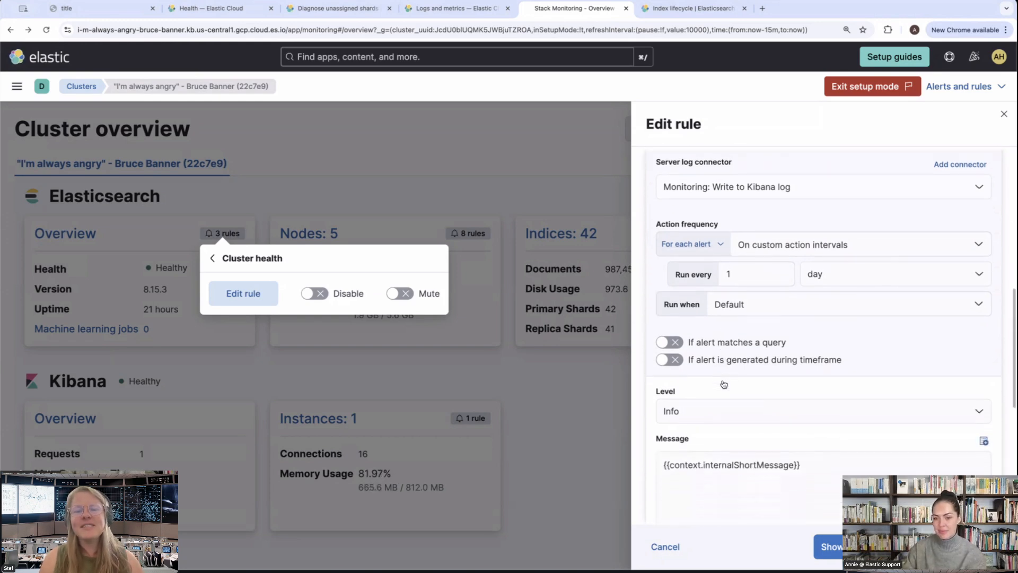
pyautogui.scroll(-2, 724, 382)
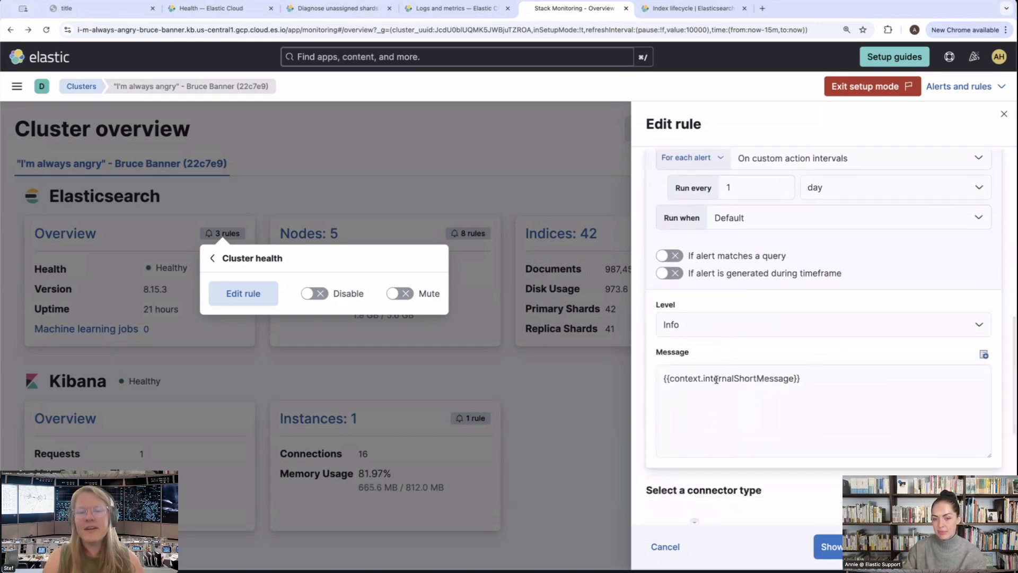
pyautogui.scroll(-1, 884, 445)
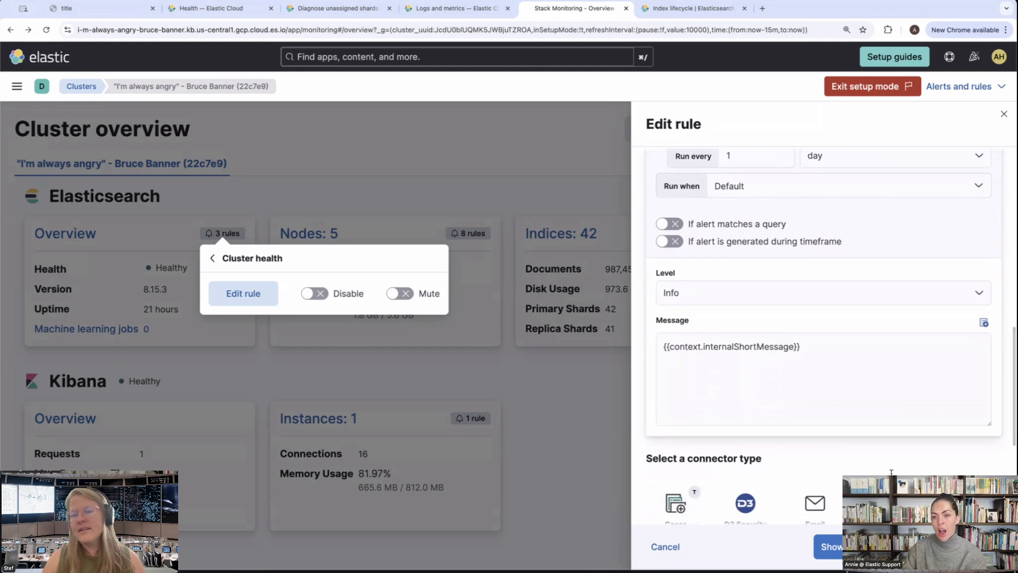
pyautogui.scroll(4, 885, 445)
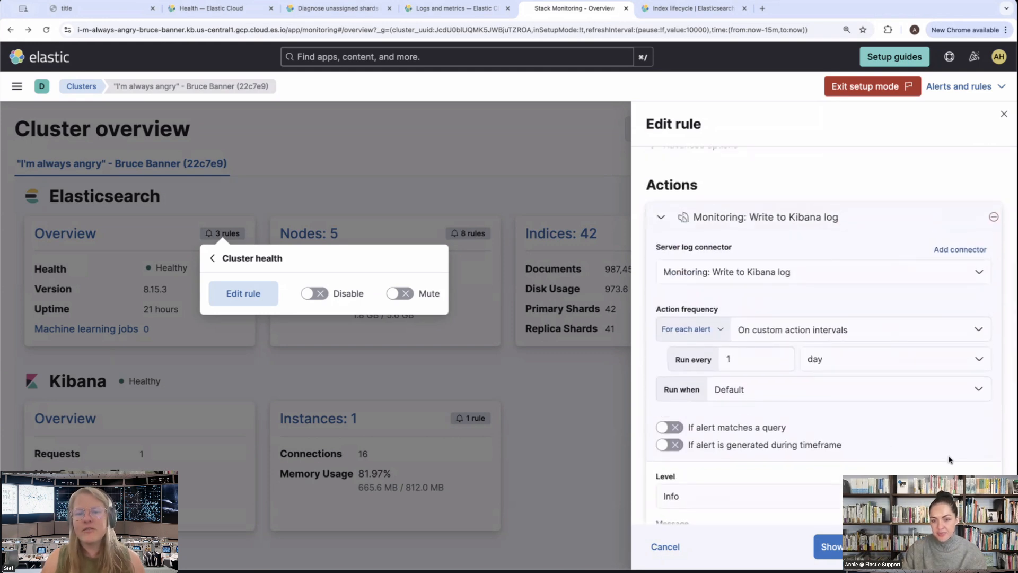
pyautogui.scroll(-10, 949, 459)
pyautogui.scroll(-5, 950, 460)
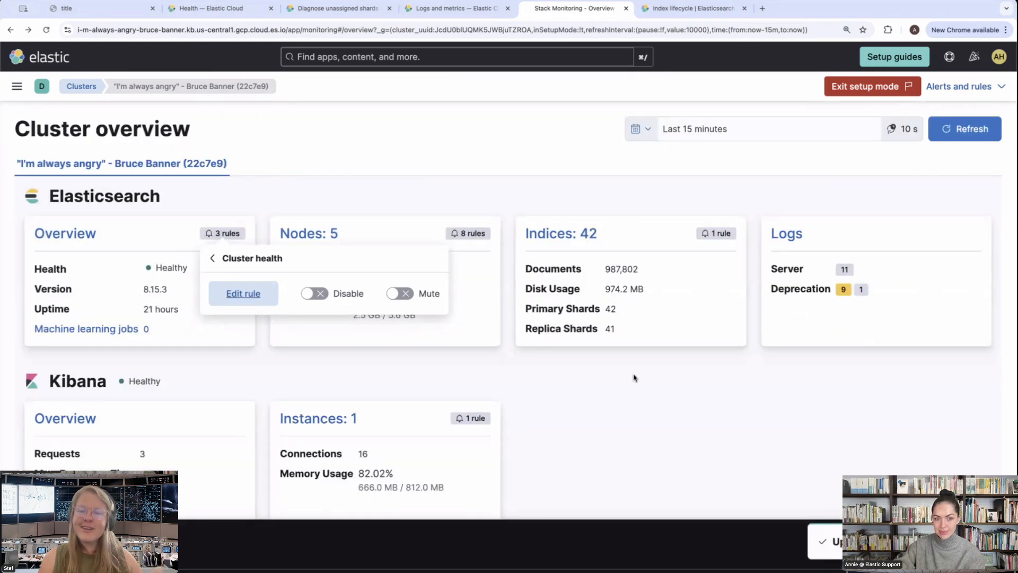
pyautogui.click(634, 377)
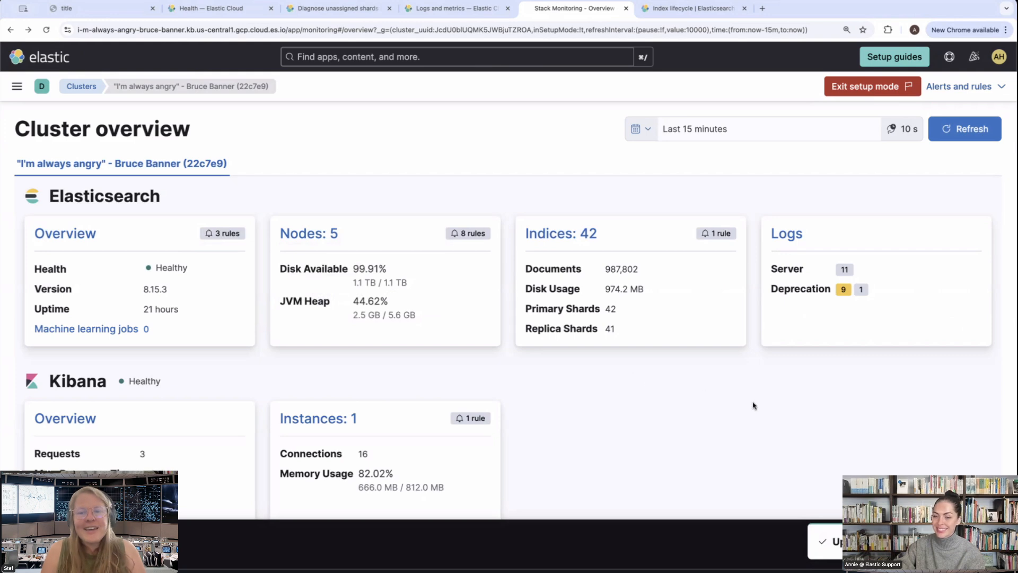